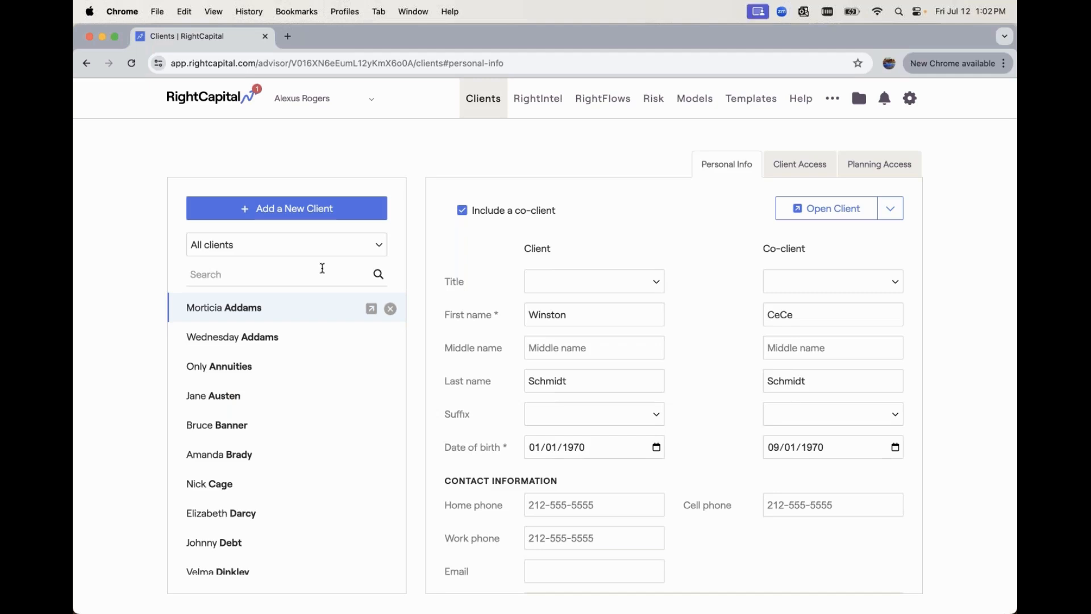
- Search the client list for the household by surname, correcting a typo in the search
left_click(322, 267)
type("schdmi")
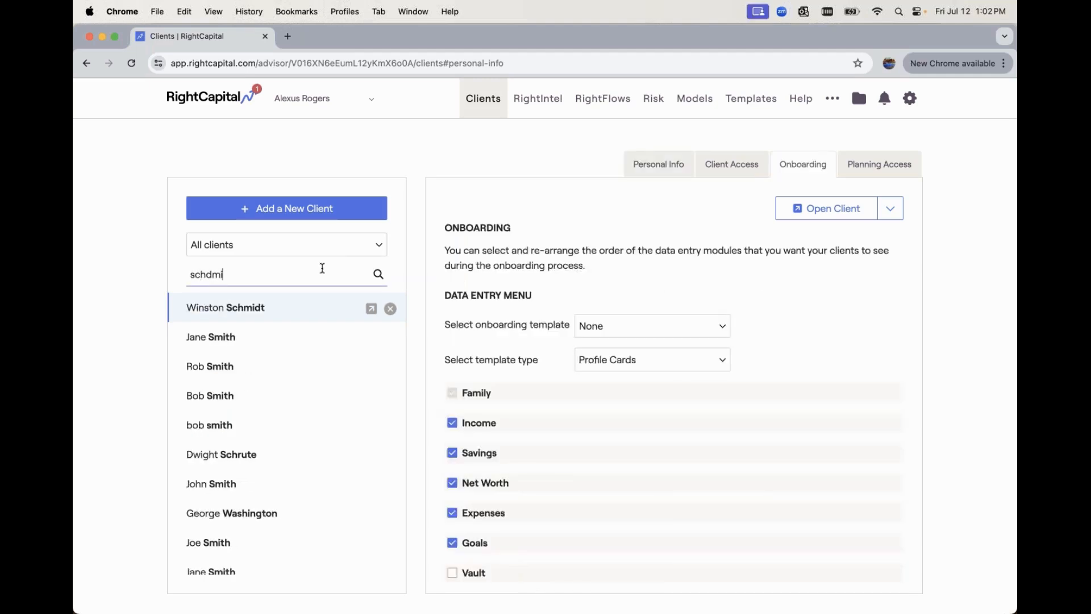
key("BackSpace")
key("BackSpace")
key("BackSpace")
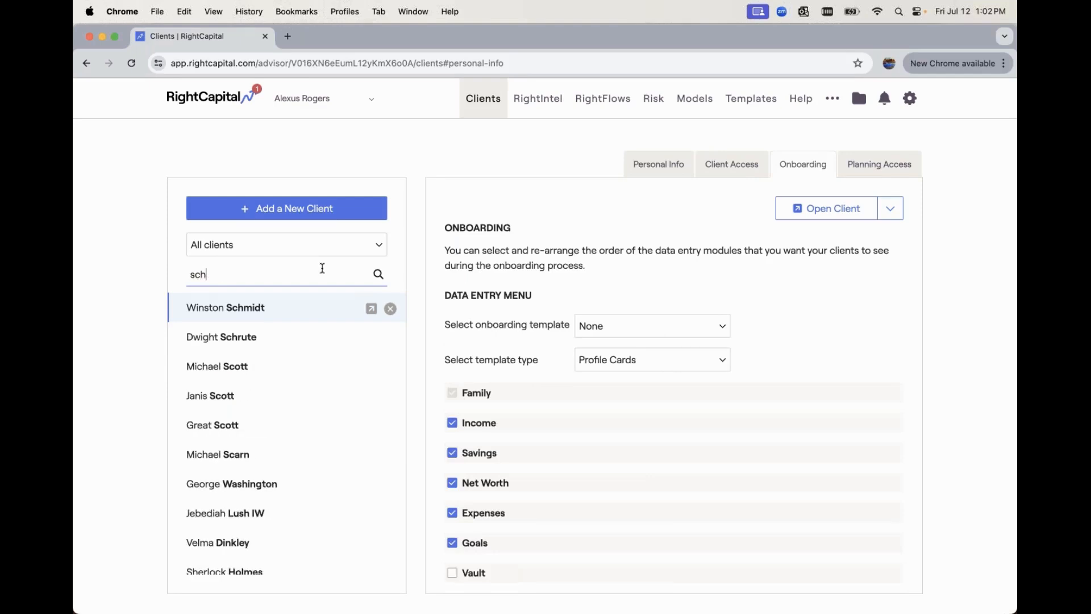
type("id")
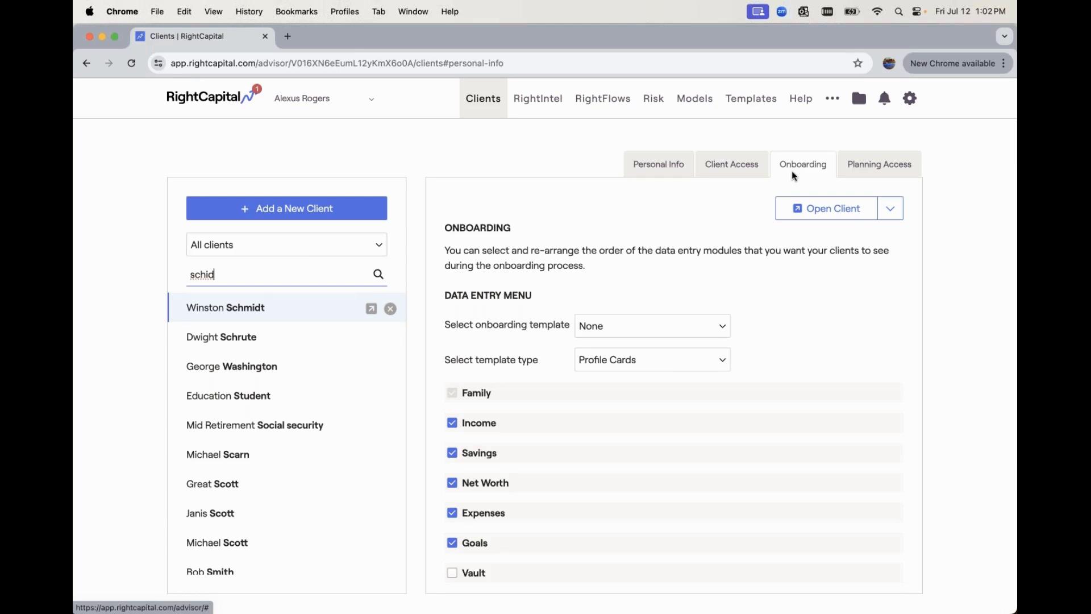
- Tick the Vault and Risk Questionnaire modules in the Data Entry Menu
scroll(674, 386, "down", 1)
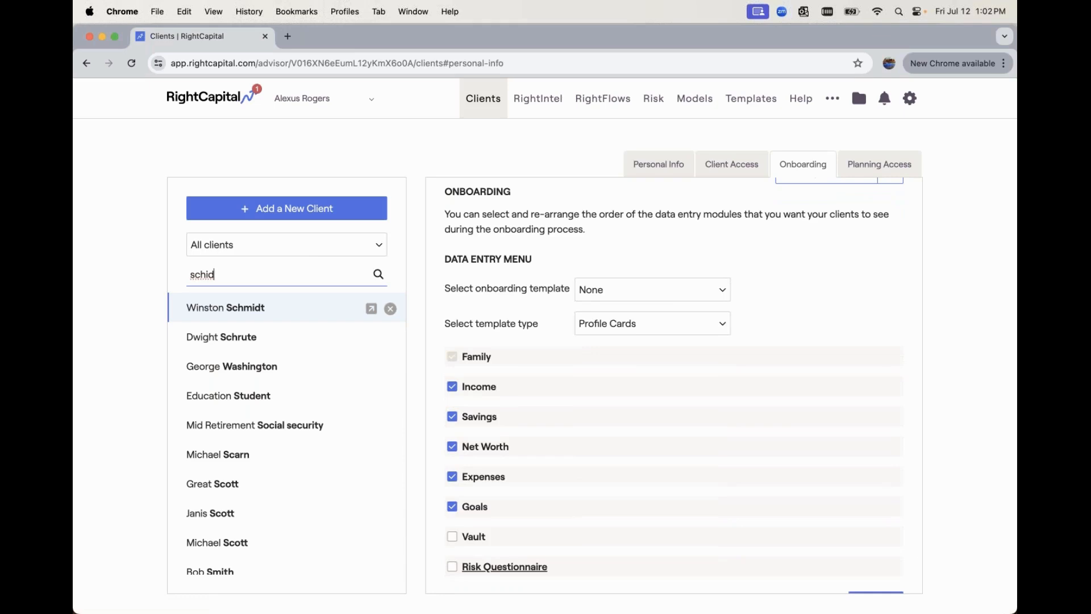
scroll(674, 387, "down", 1)
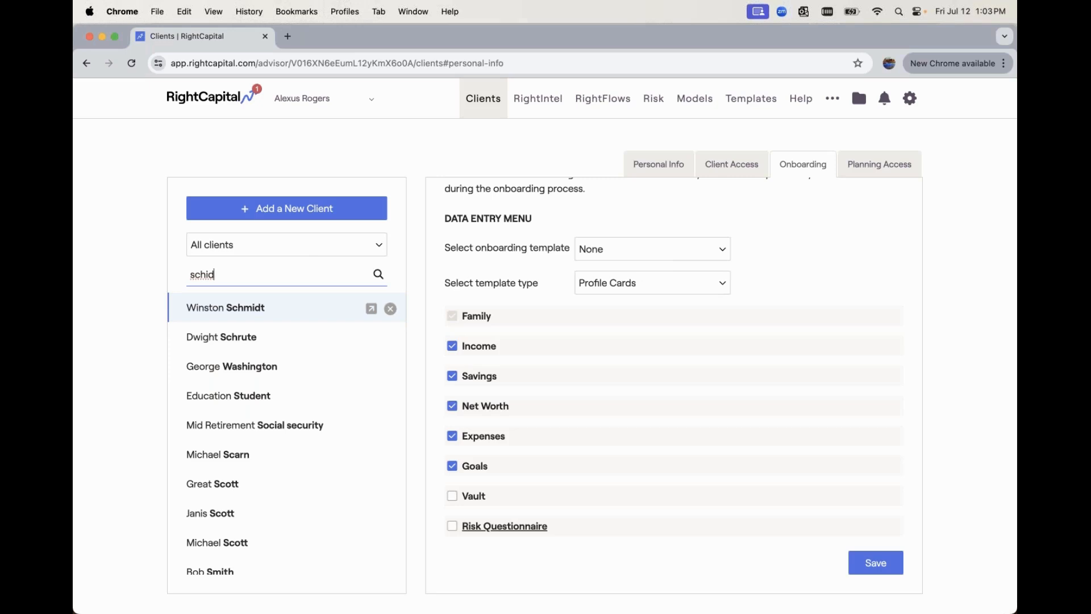
left_click(452, 497)
left_click(452, 527)
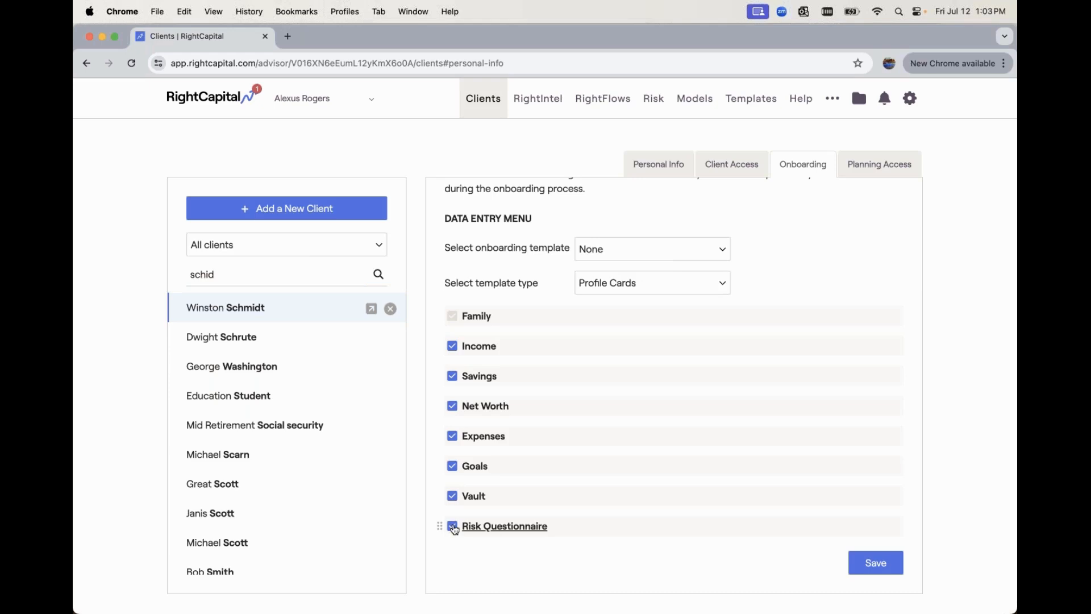
- Set Risk Questionnaire to Default Risk Assessment without a co-client assessment, then save and confirm
left_click(498, 527)
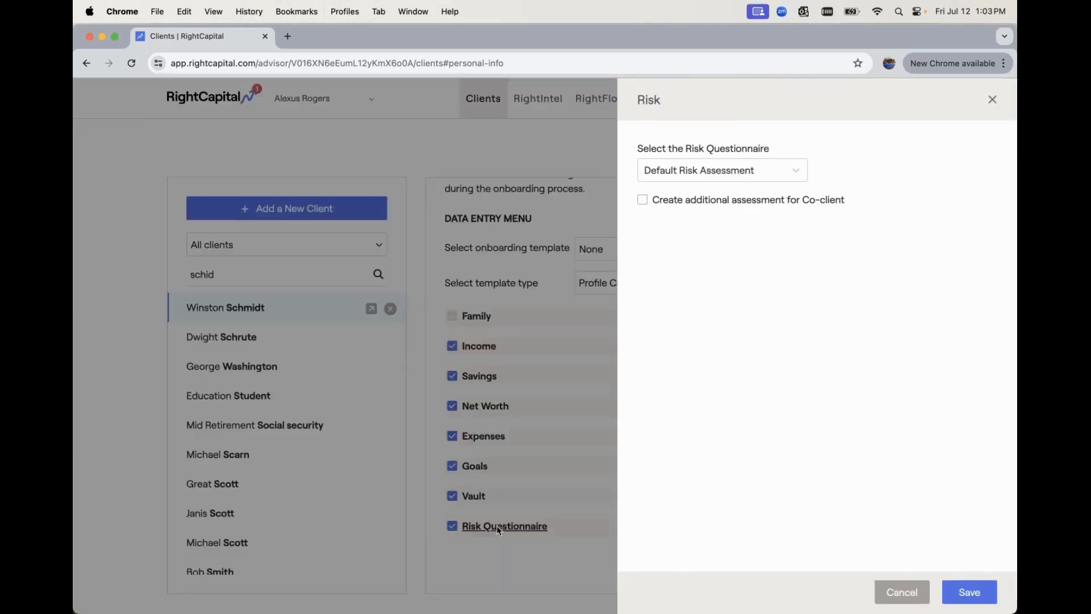
left_click(762, 177)
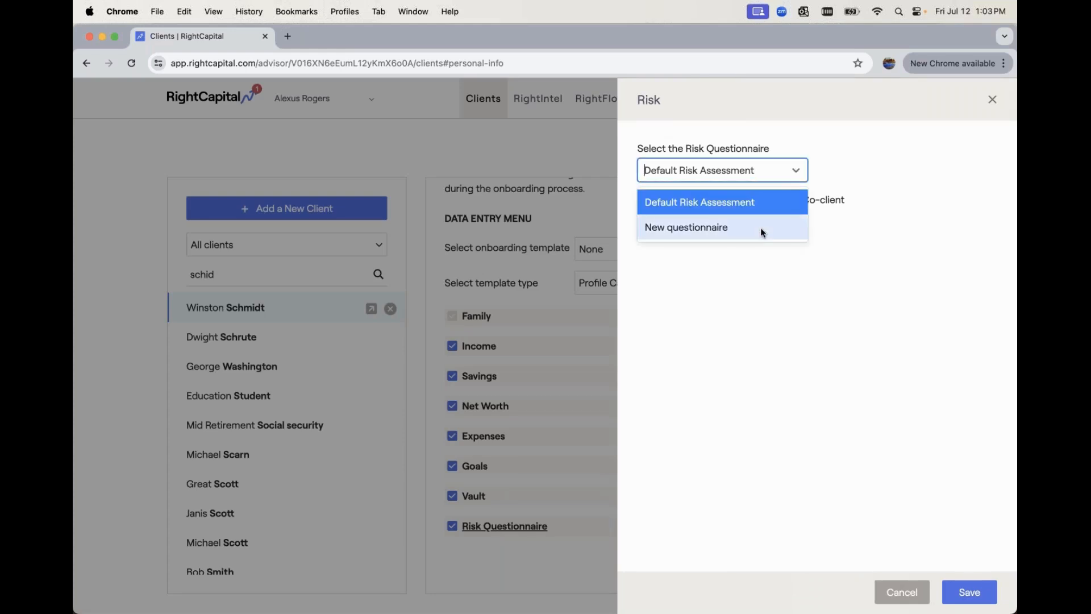
left_click(753, 298)
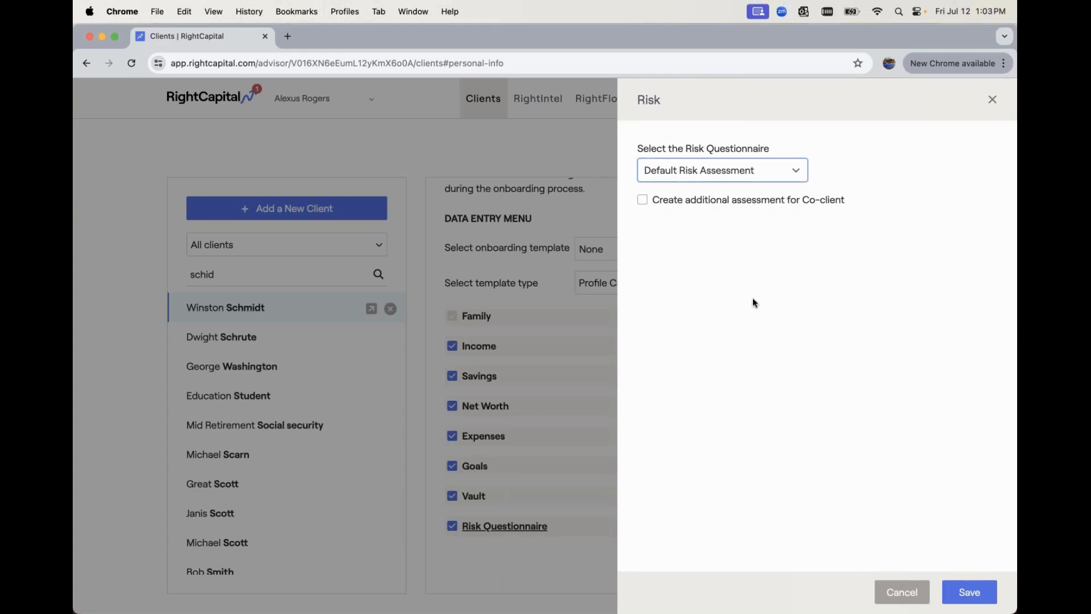
left_click(751, 206)
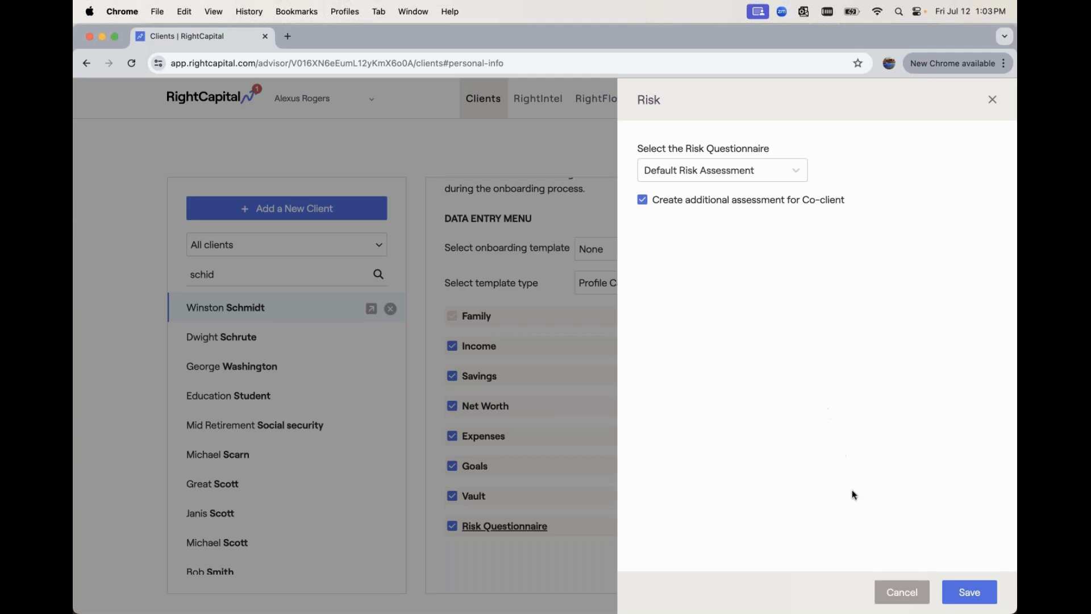
left_click(750, 206)
left_click(751, 179)
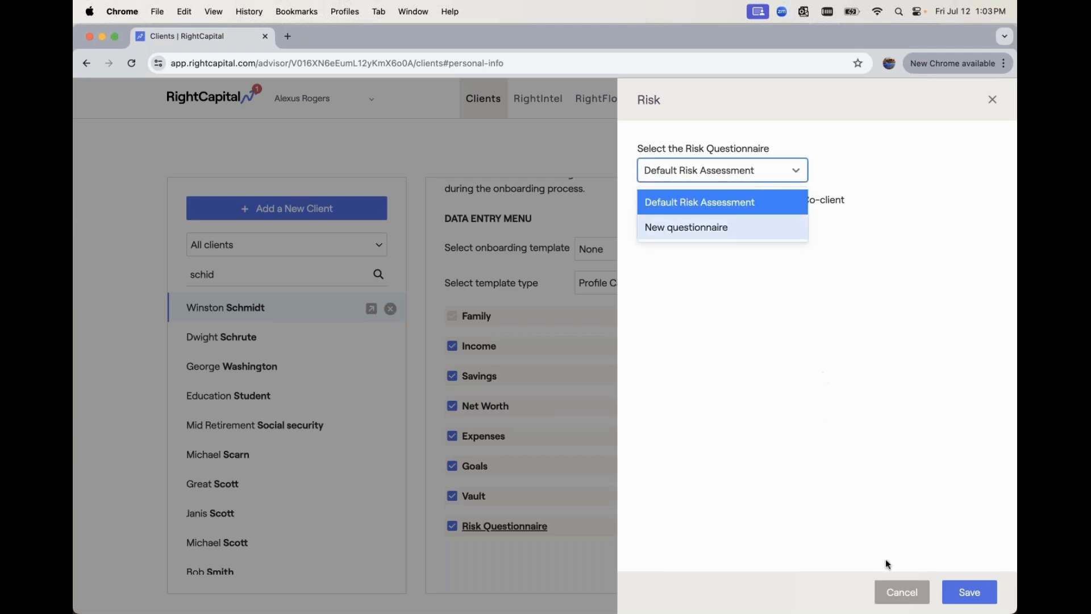
left_click(971, 592)
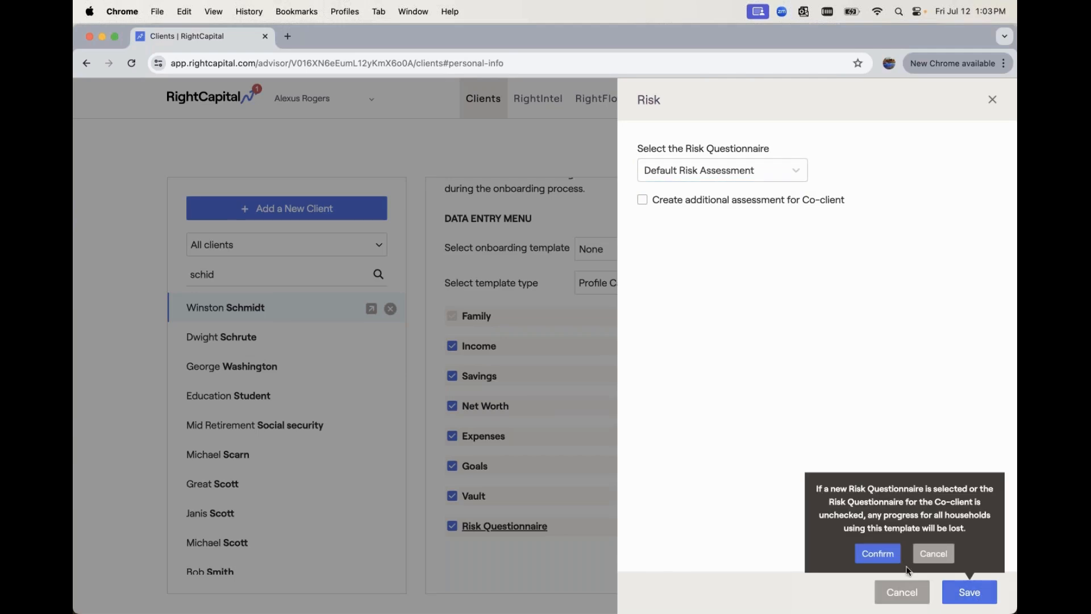
left_click(878, 554)
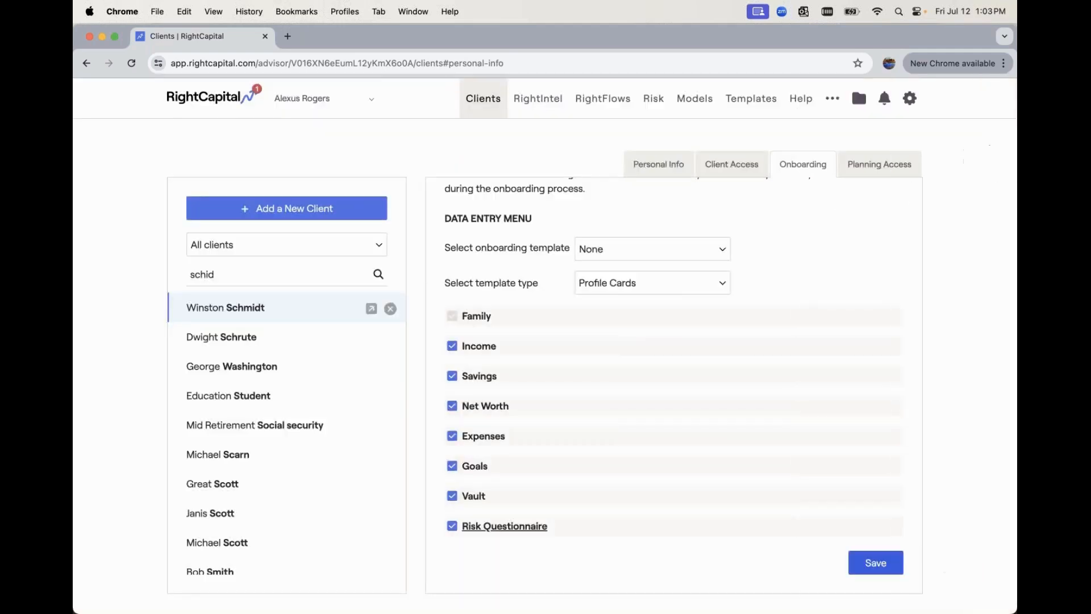
- Open the client's onboarding view at the Family step, then advance to Income
scroll(778, 433, "up", 3)
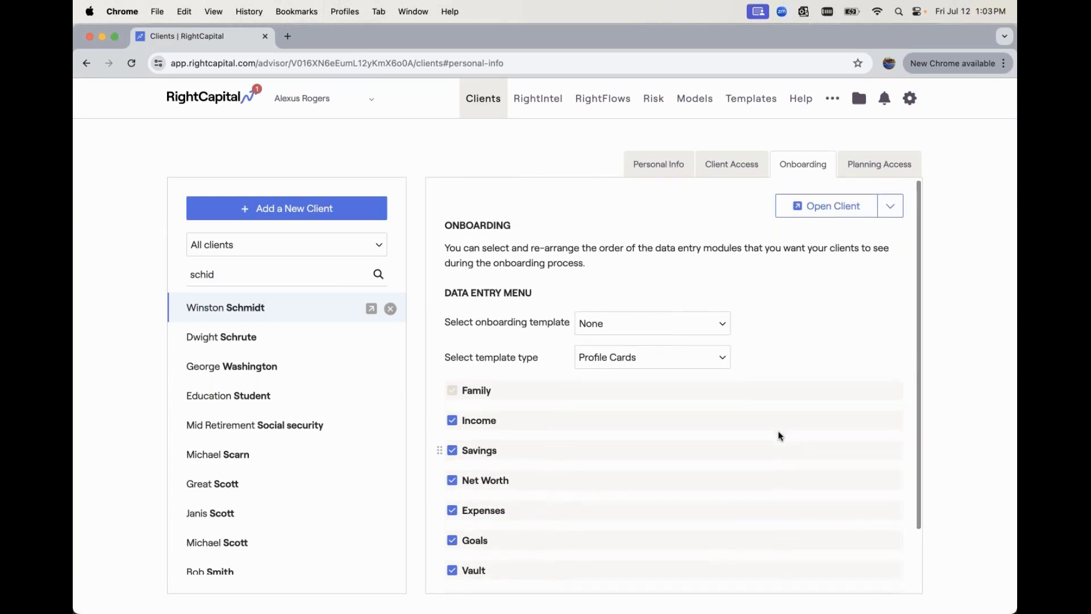
scroll(778, 432, "up", 1)
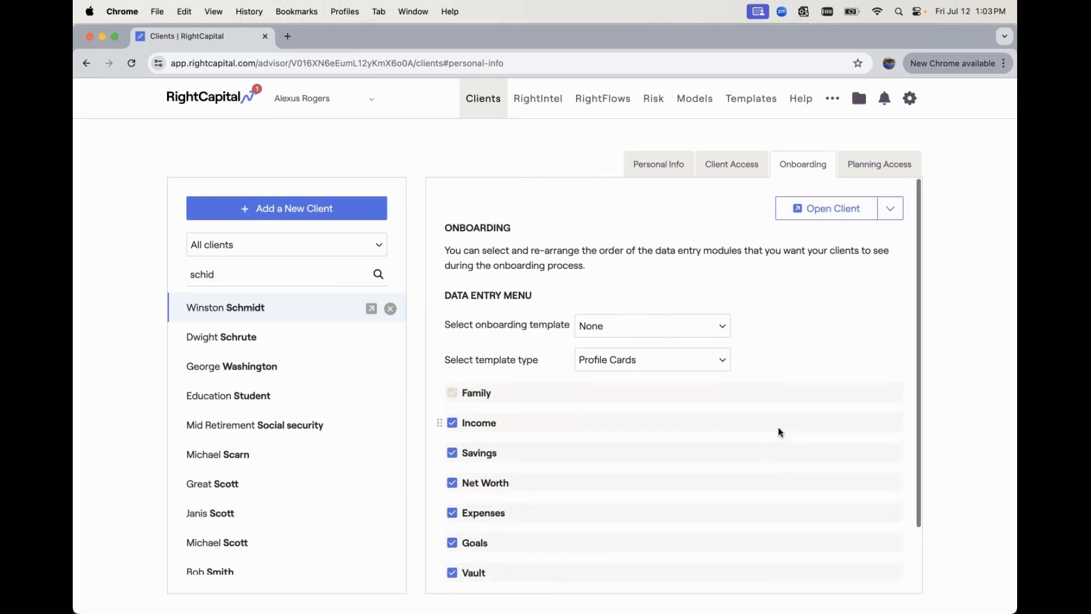
left_click(801, 214)
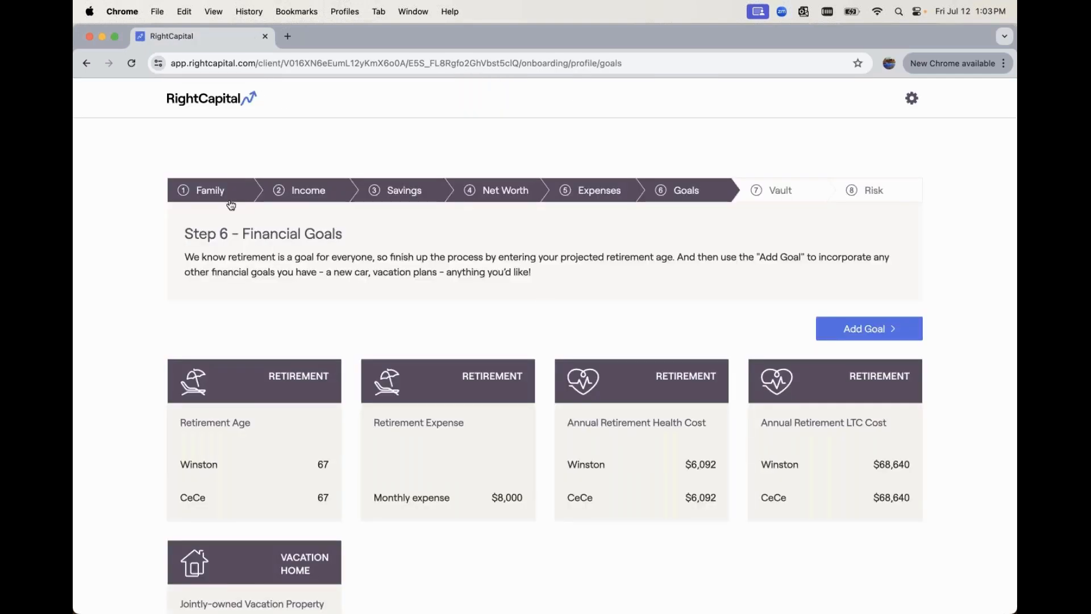
left_click(185, 199)
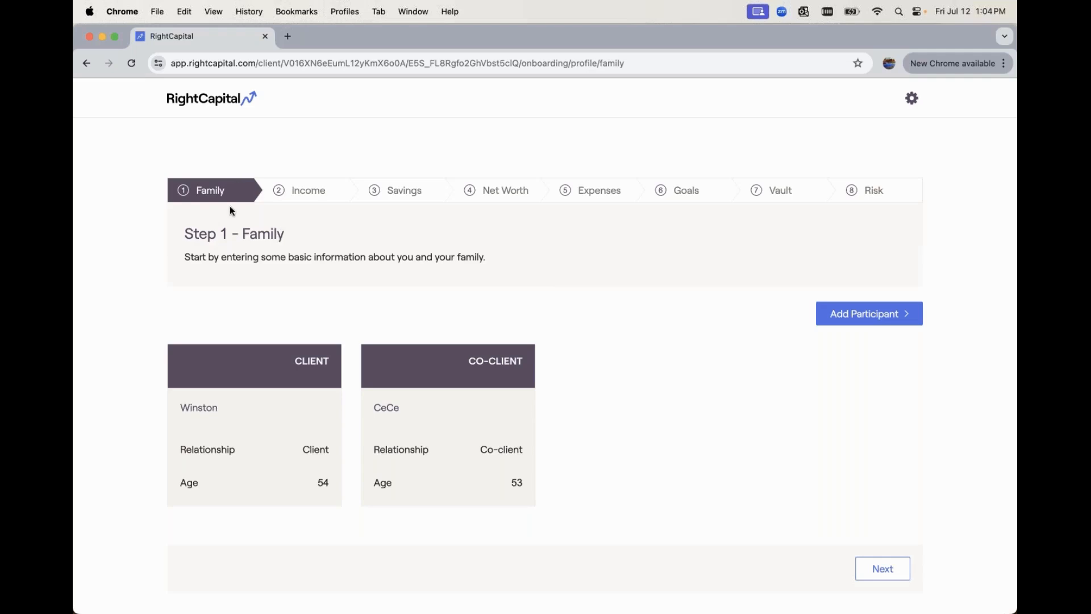
left_click(892, 572)
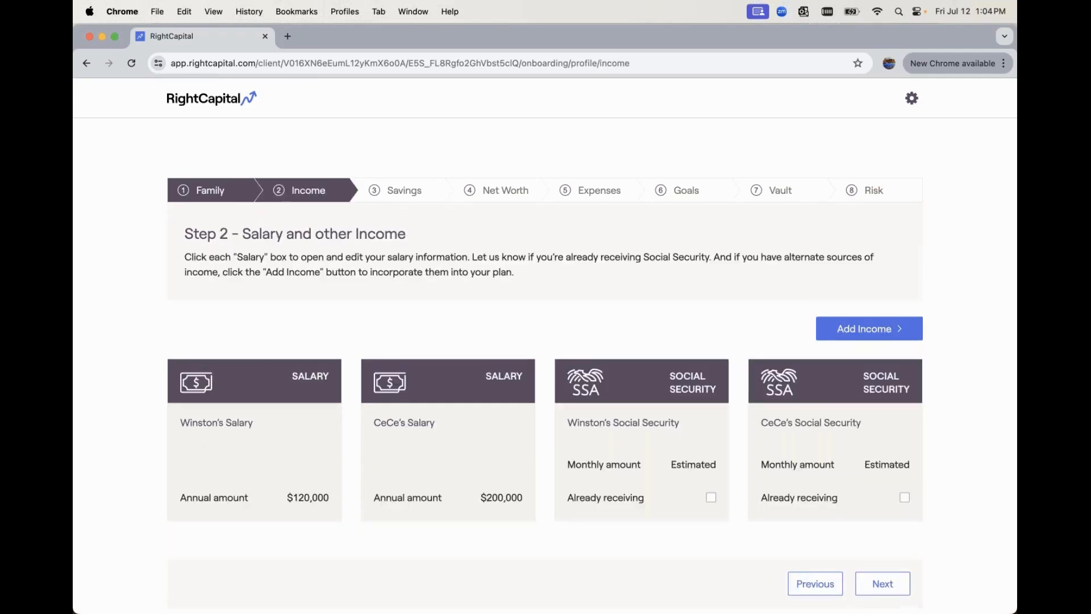
- Advance through Savings, Net Worth, Expenses, Goals and Vault to Step 8 Risk Questionnaire
left_click(890, 581)
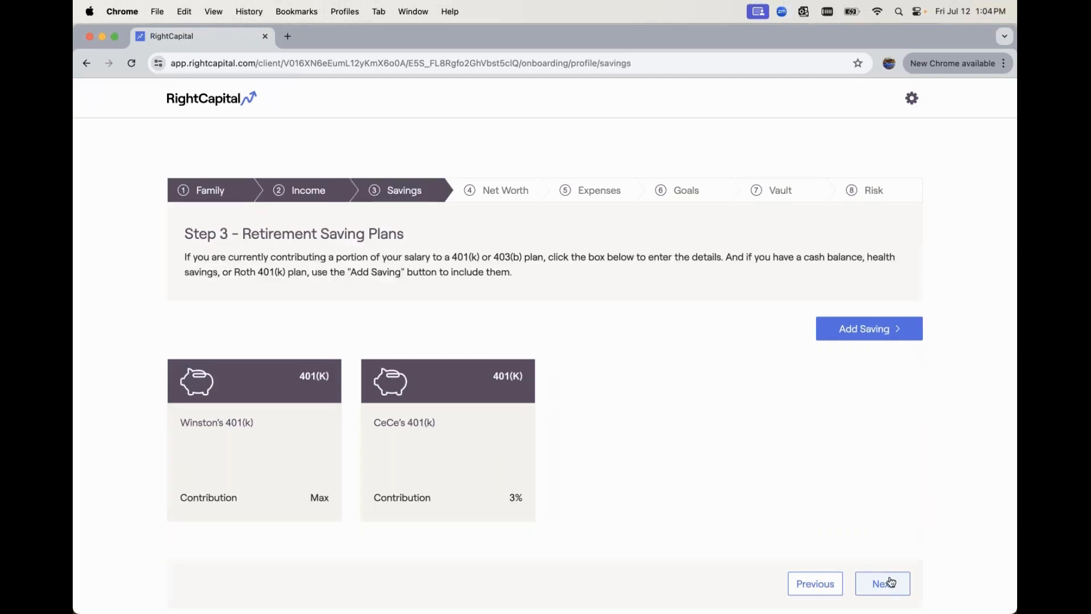
left_click(891, 582)
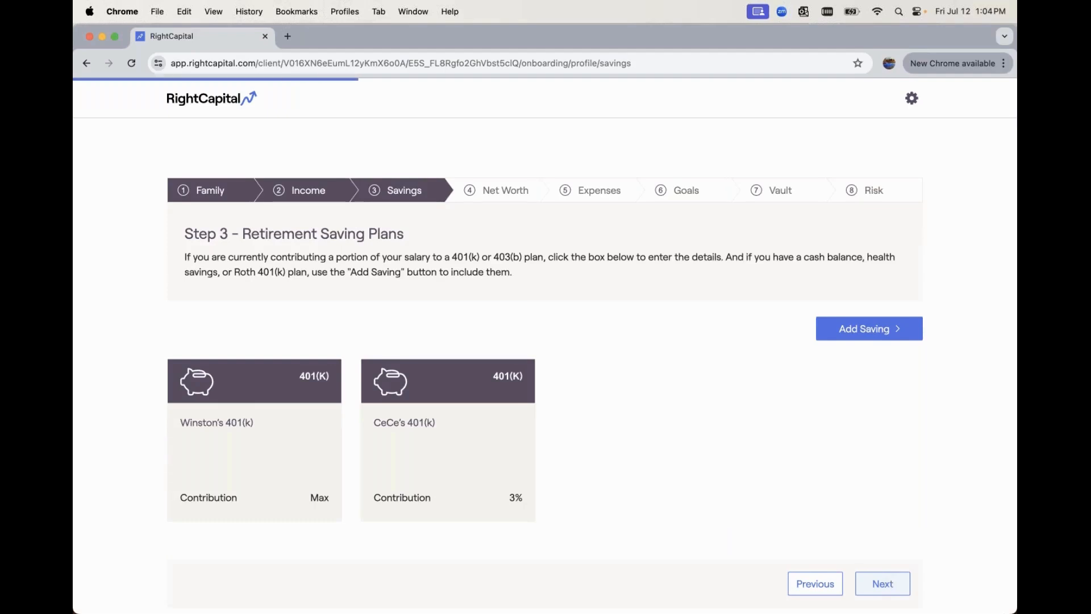
scroll(797, 525, "down", 6)
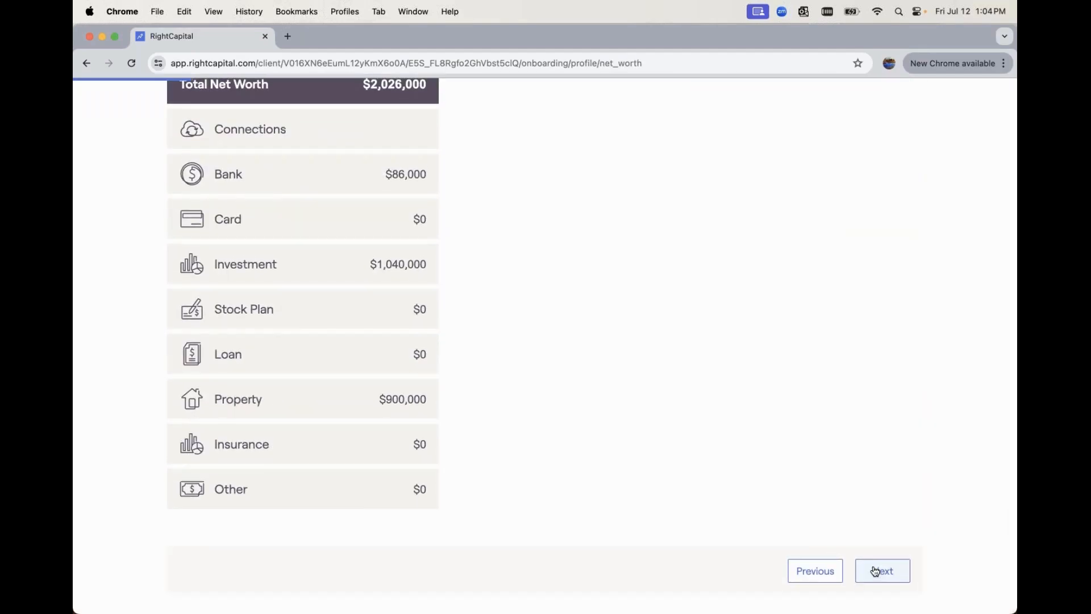
left_click(875, 567)
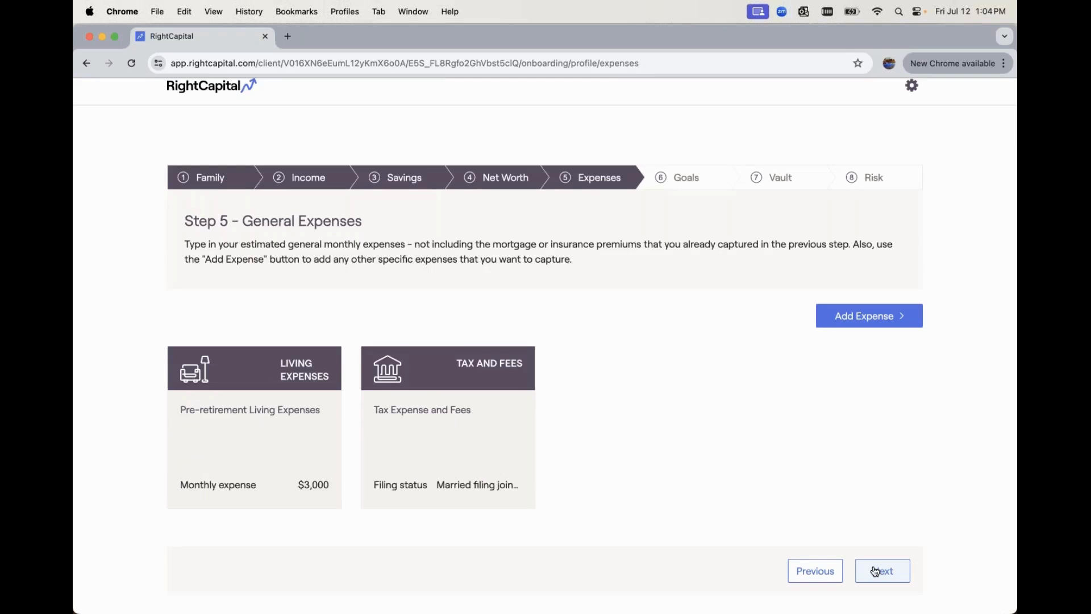
left_click(875, 571)
scroll(545, 336, "down", 3)
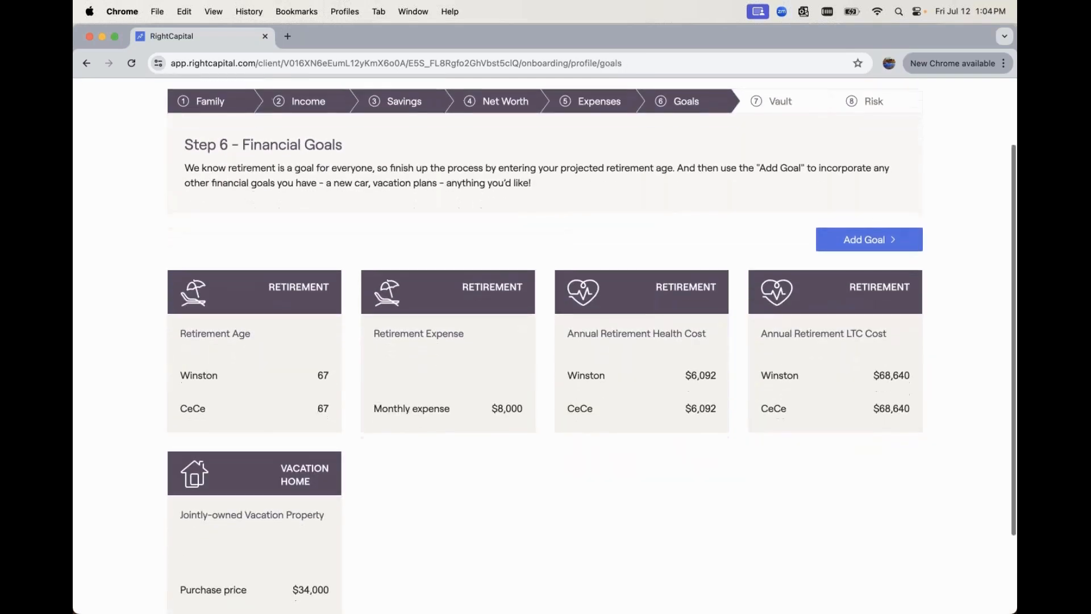
scroll(875, 571, "down", 3)
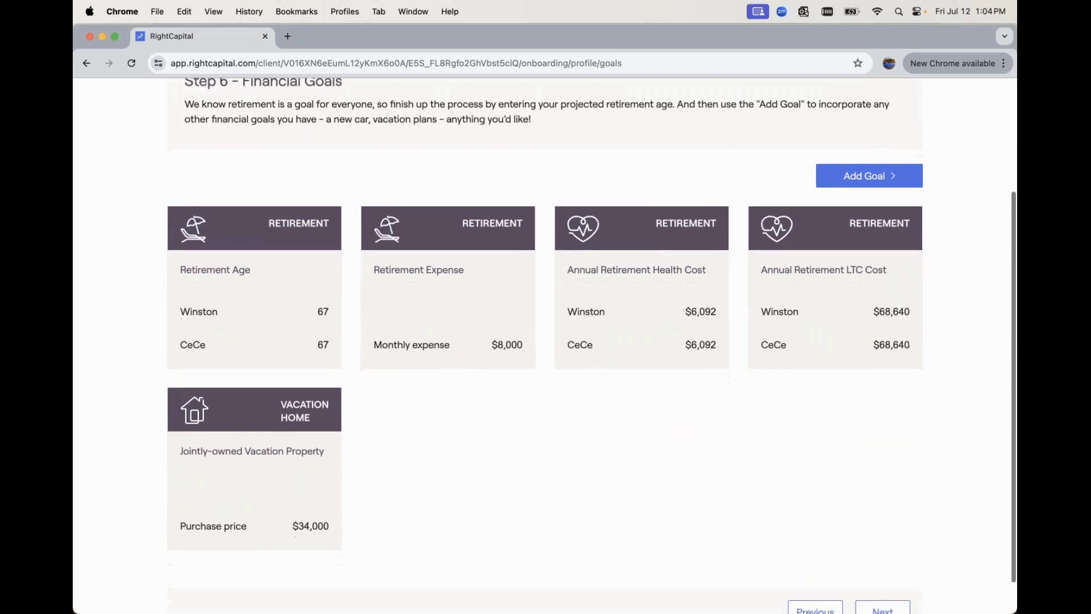
left_click(880, 577)
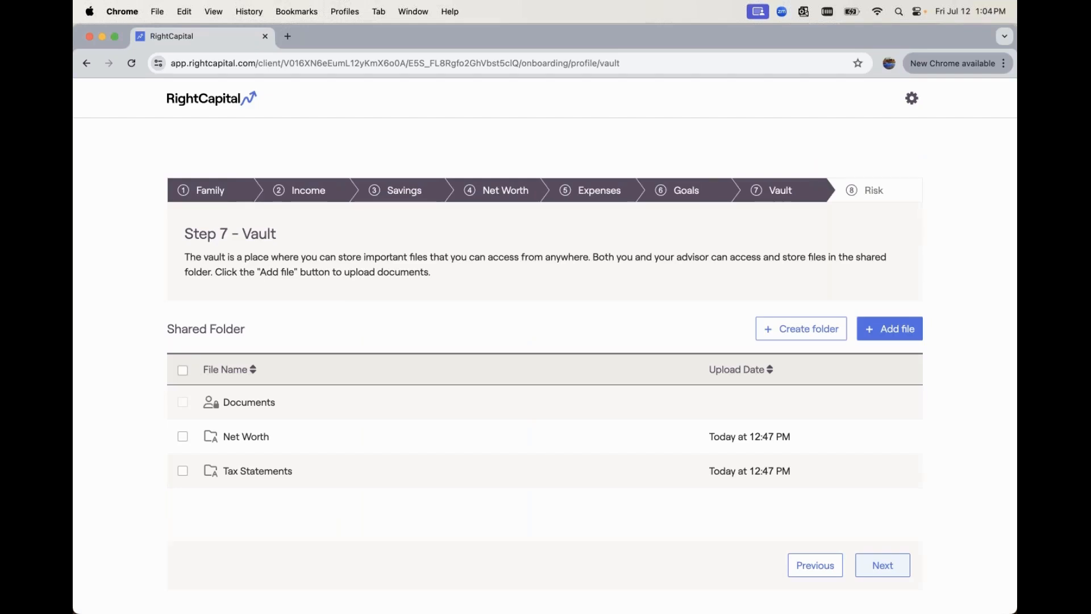
left_click(882, 569)
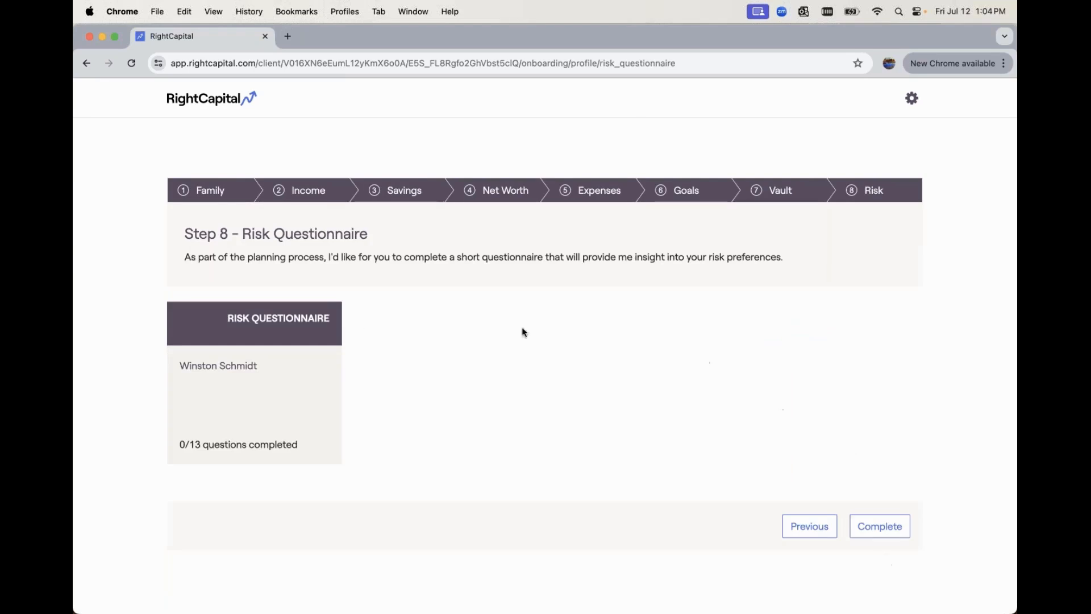
- Preview the risk assessment questions, cancel without saving, and return to the advisor portal
left_click(265, 386)
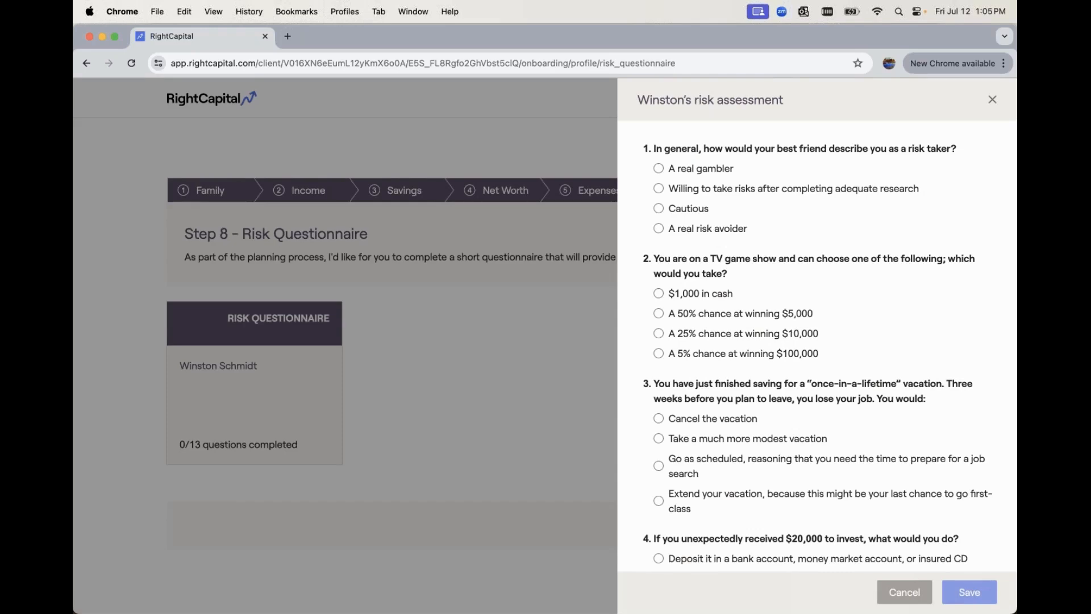
scroll(818, 341, "down", 5)
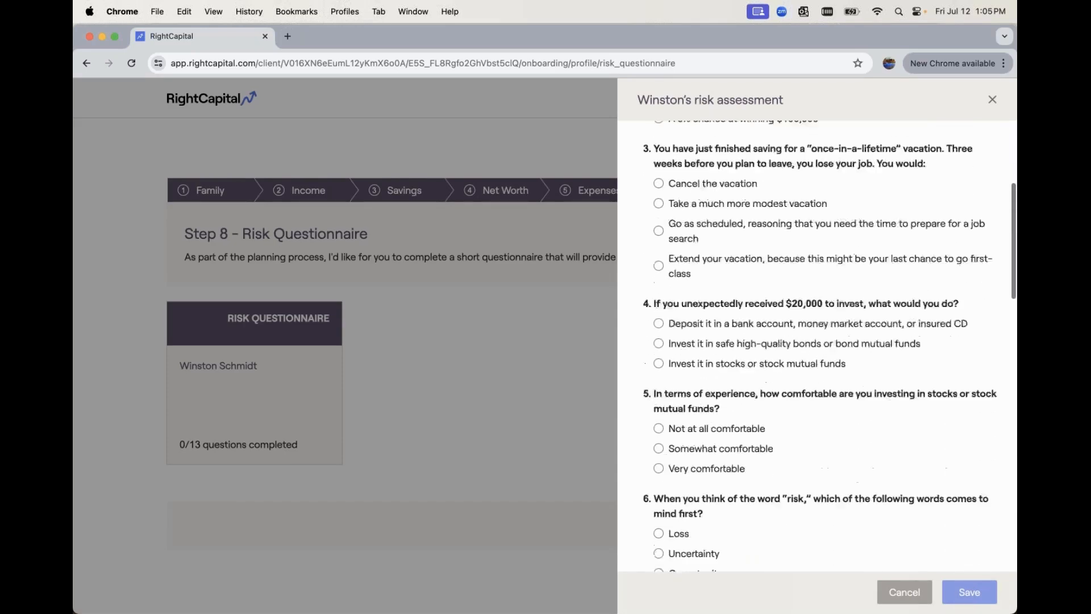
scroll(795, 398, "down", 2)
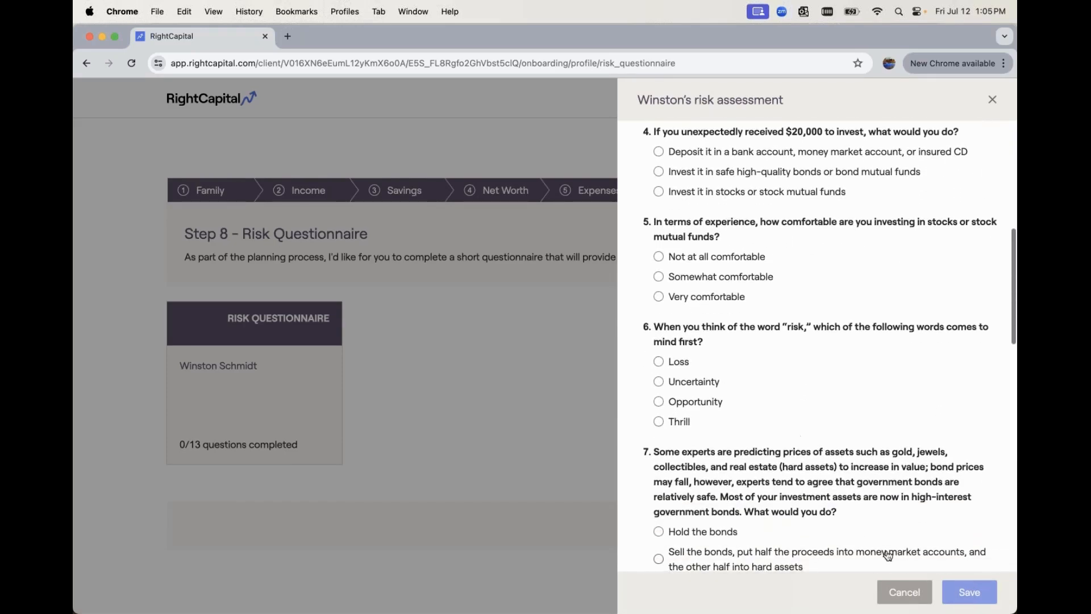
left_click(904, 588)
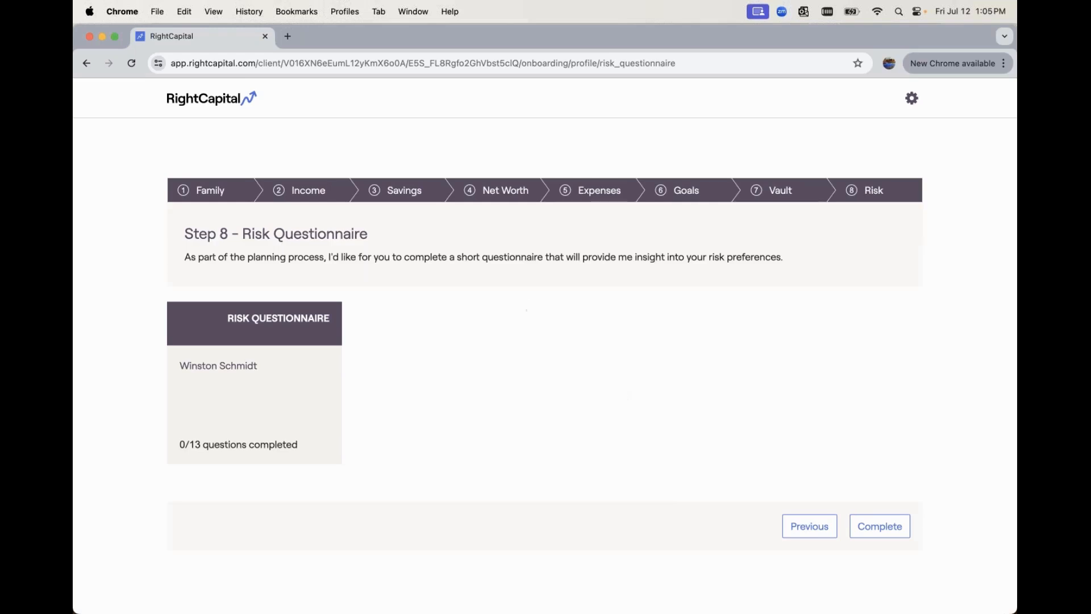
left_click(214, 106)
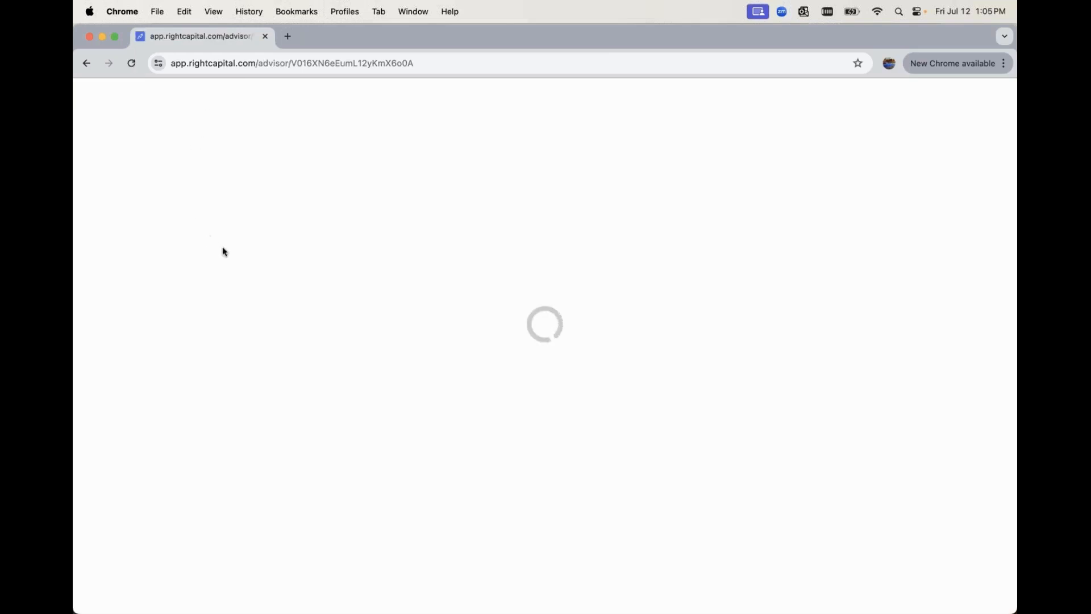
- Search for the client with 'win' and show their Onboarding data-entry settings
type("in")
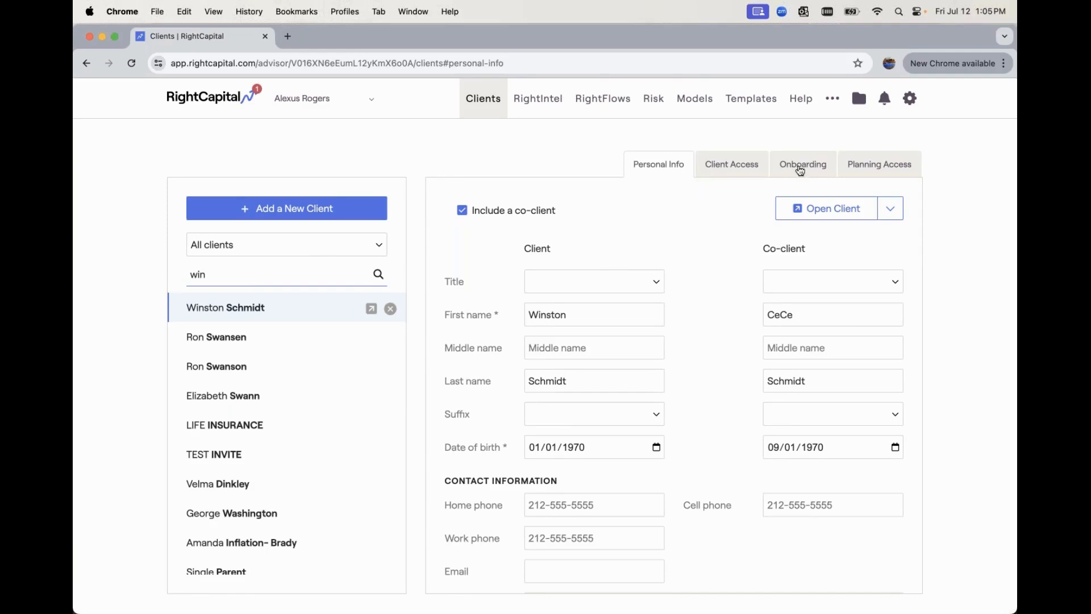
left_click(803, 166)
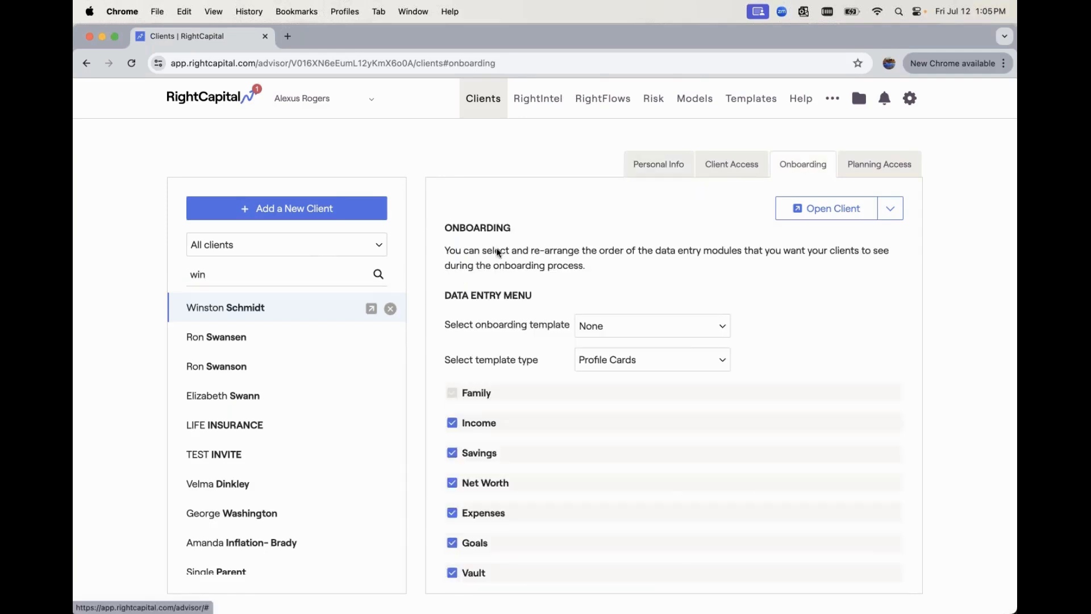
scroll(498, 333, "down", 2)
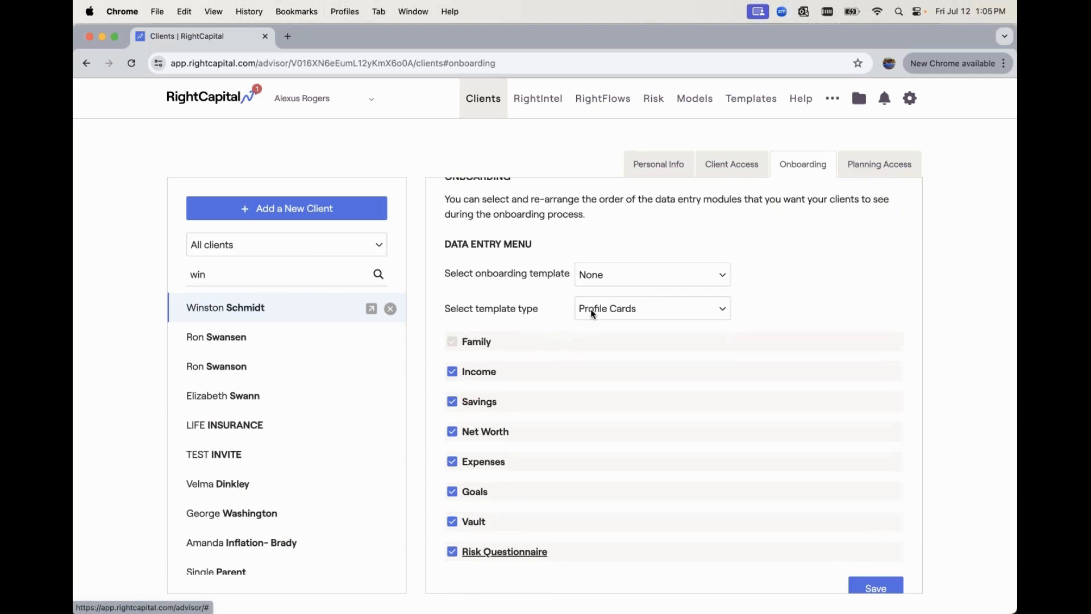
- Change the template type to Blueprint and enable Vault and Risk Questionnaire
left_click(635, 311)
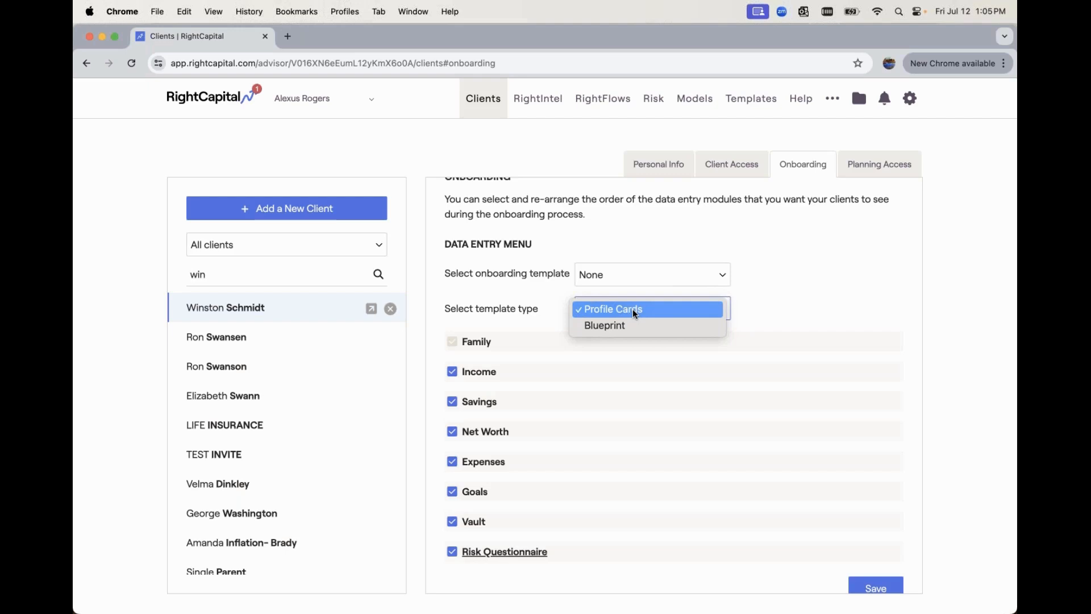
left_click(628, 326)
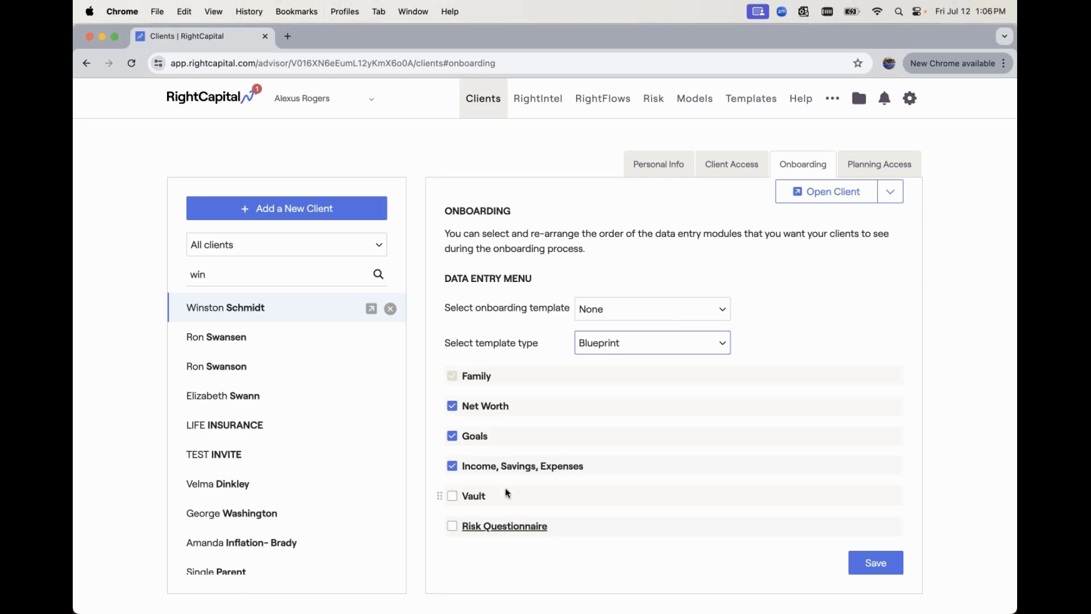
left_click(471, 498)
left_click(452, 527)
- Save Risk Questionnaire with Default Risk Assessment and launch the client's onboarding view
left_click(491, 527)
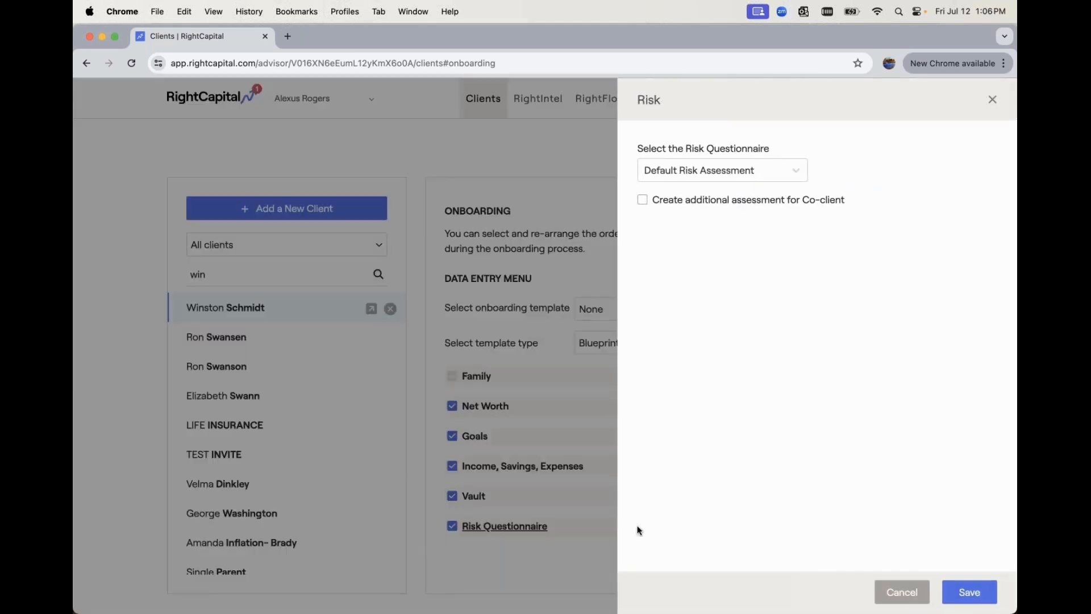
left_click(969, 592)
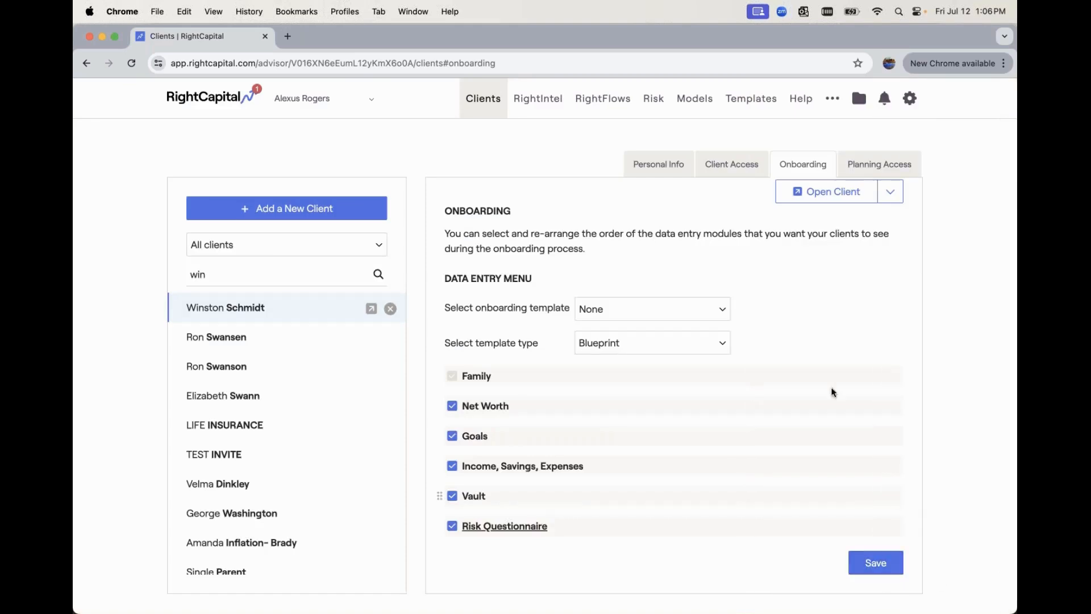
scroll(803, 363, "up", 1)
left_click(819, 218)
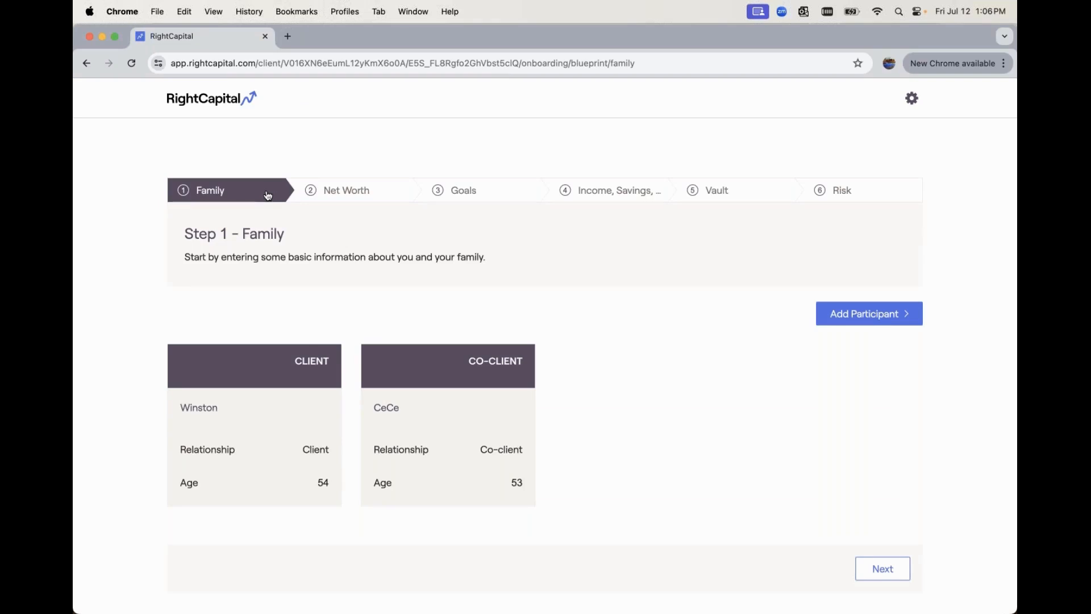
- Review the Net Worth step's 401k accounts, joint investment account and primary home
left_click(360, 195)
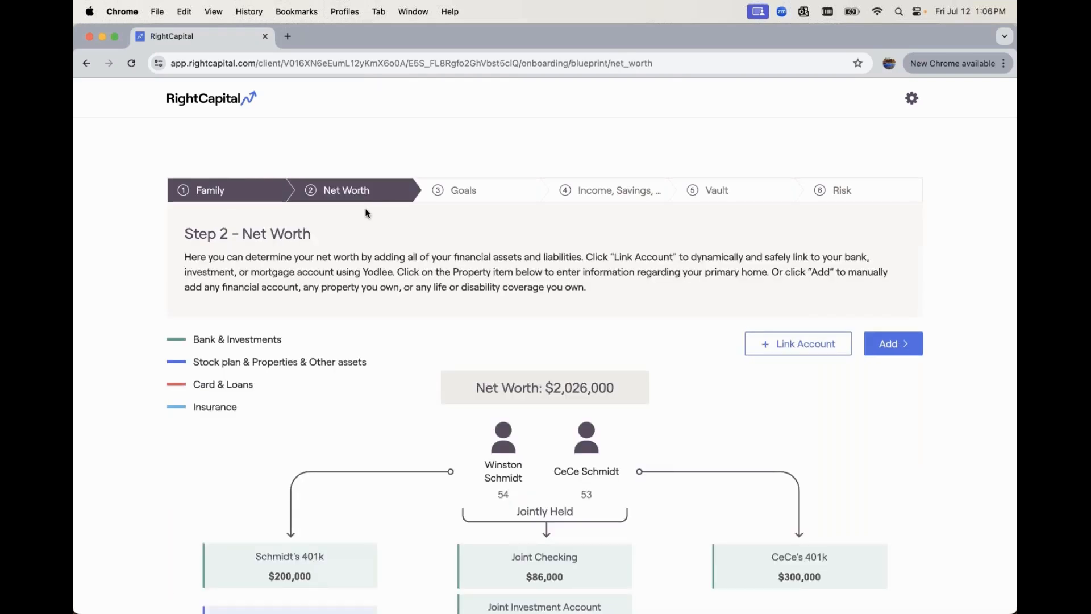
scroll(366, 213, "down", 3)
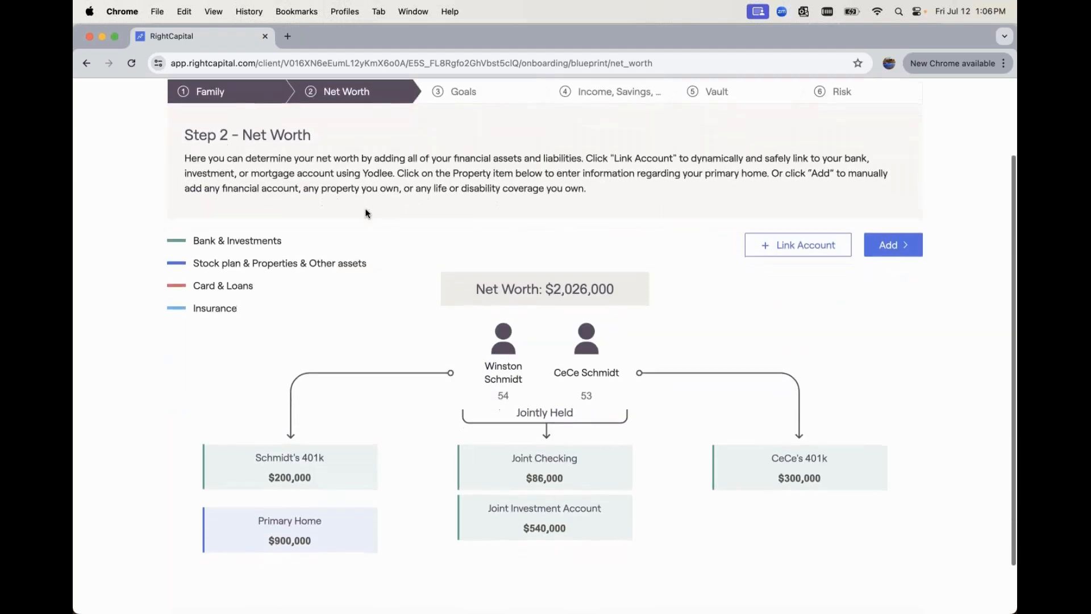
scroll(365, 210, "down", 1)
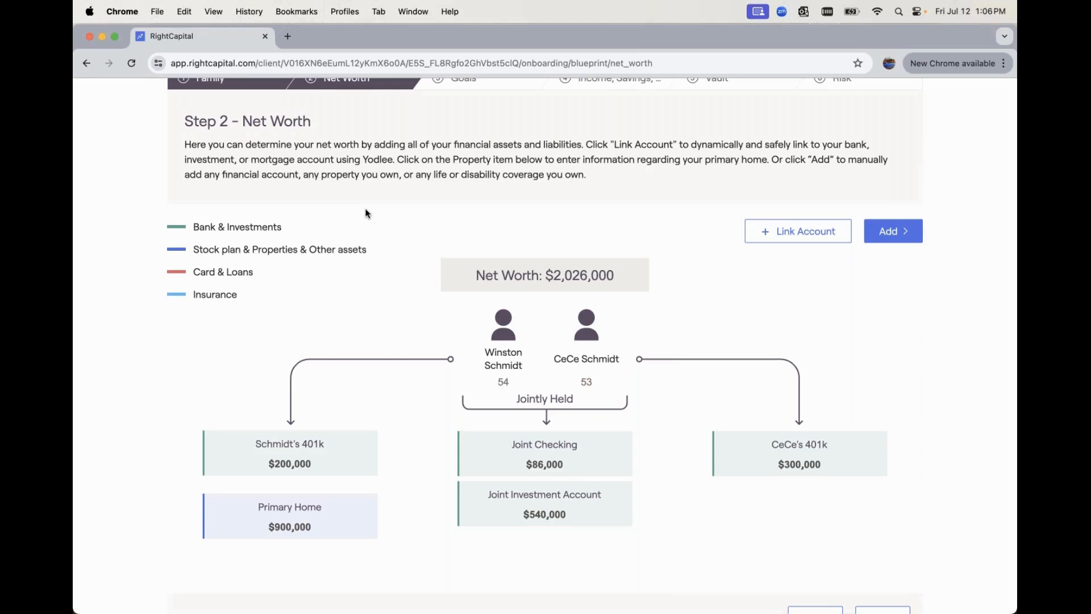
scroll(365, 209, "down", 3)
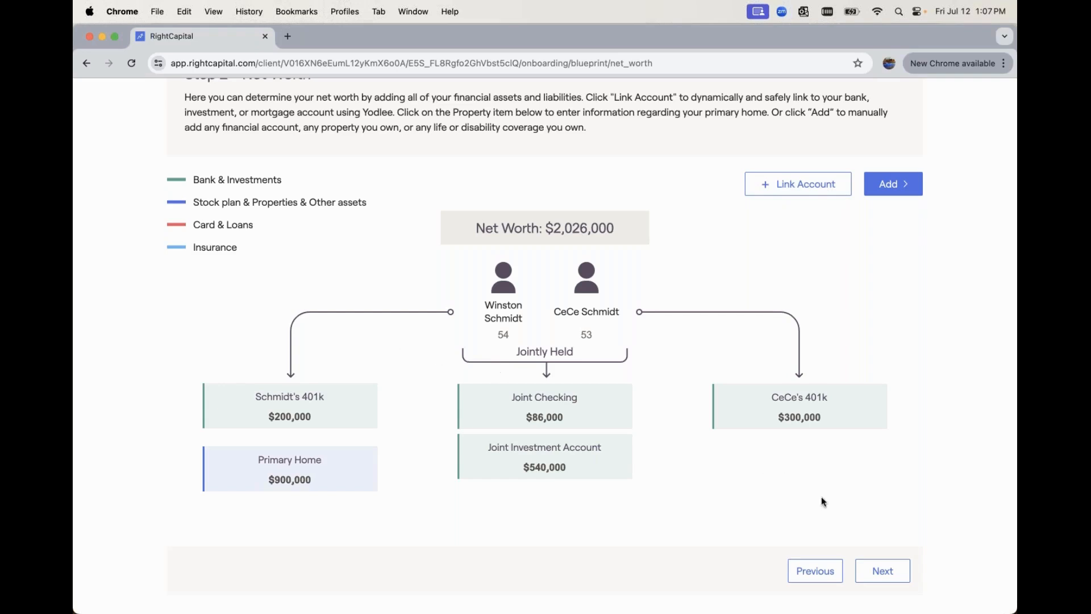
- Advance to the Goals step and review the goals in timeline view
left_click(880, 570)
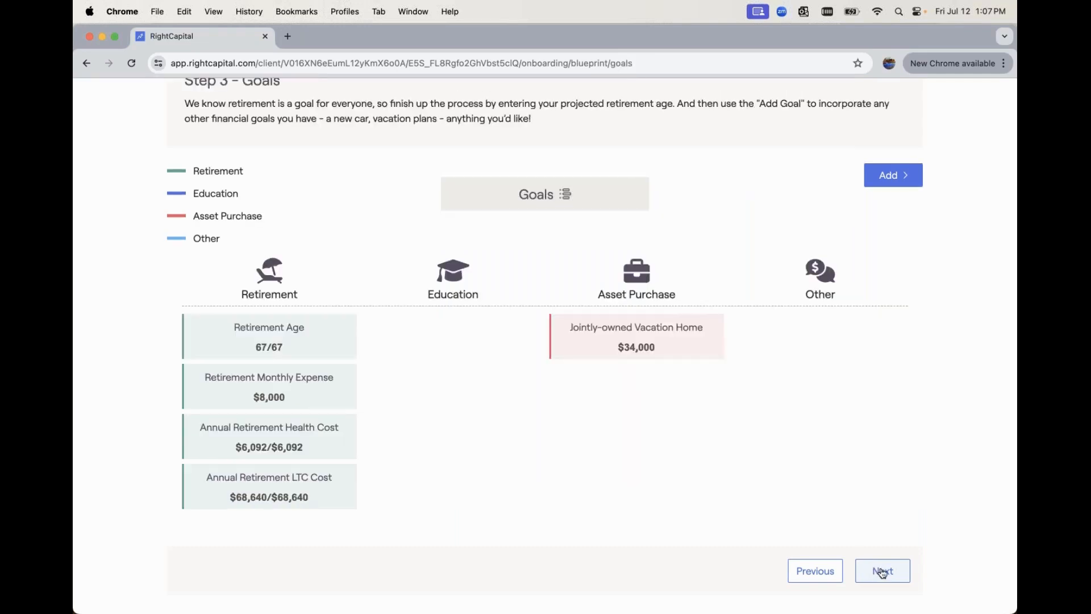
scroll(854, 500, "up", 2)
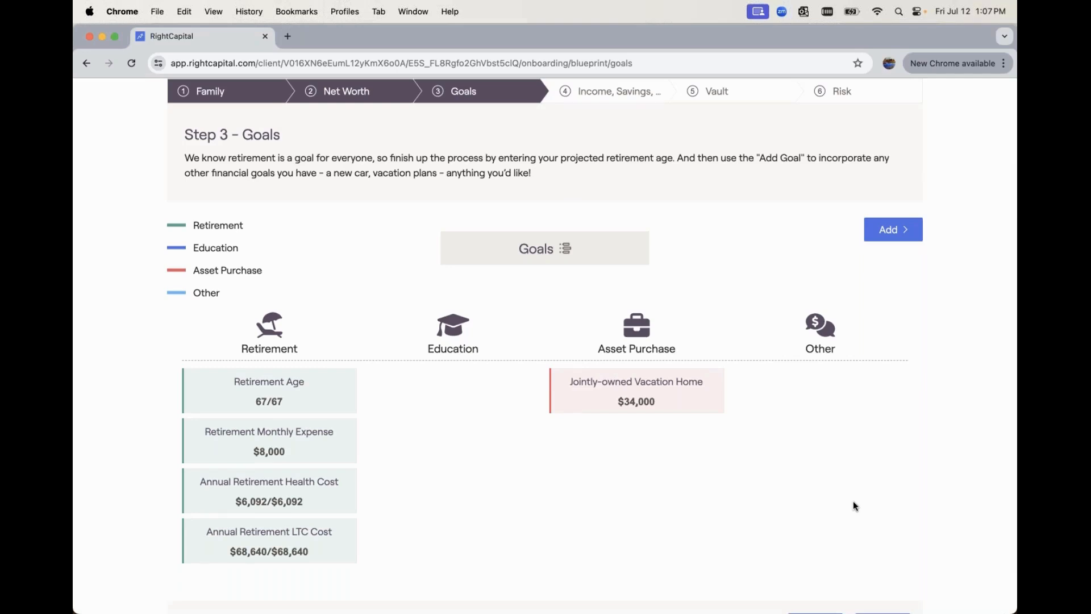
scroll(853, 500, "down", 2)
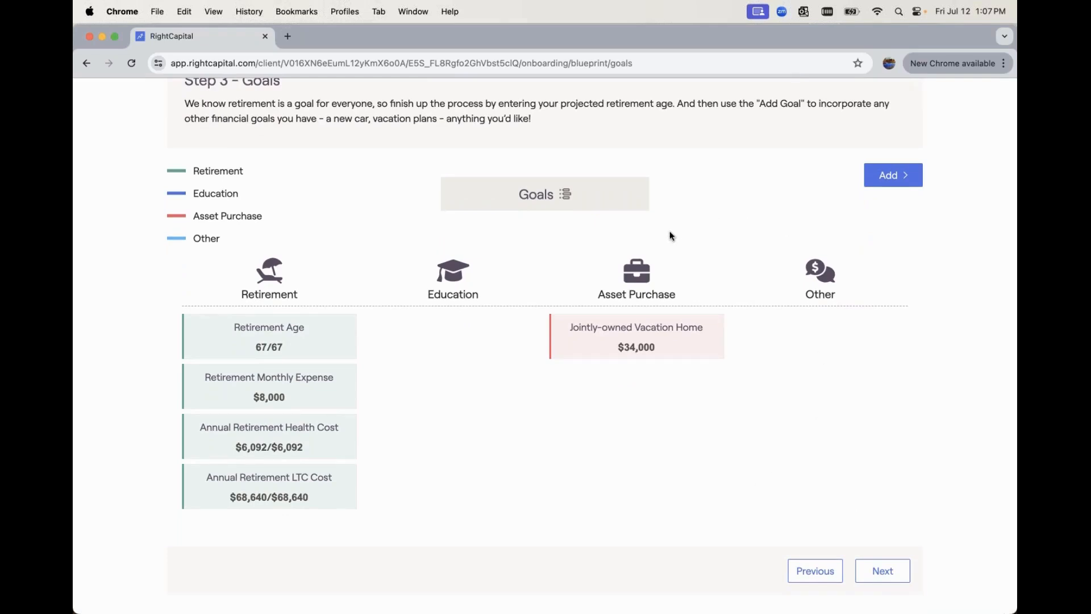
left_click(567, 195)
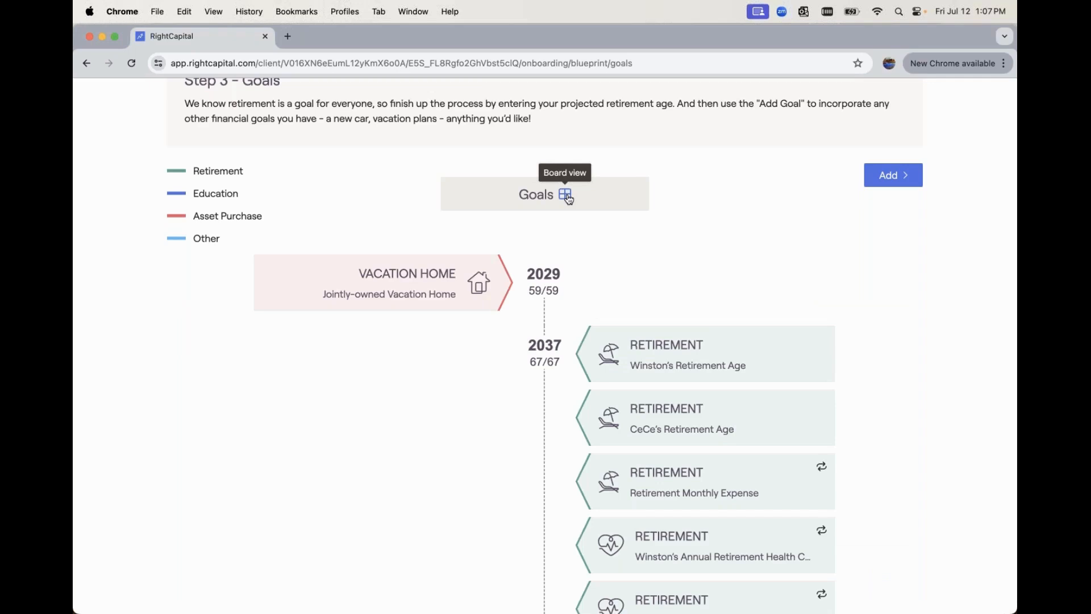
scroll(573, 207, "down", 4)
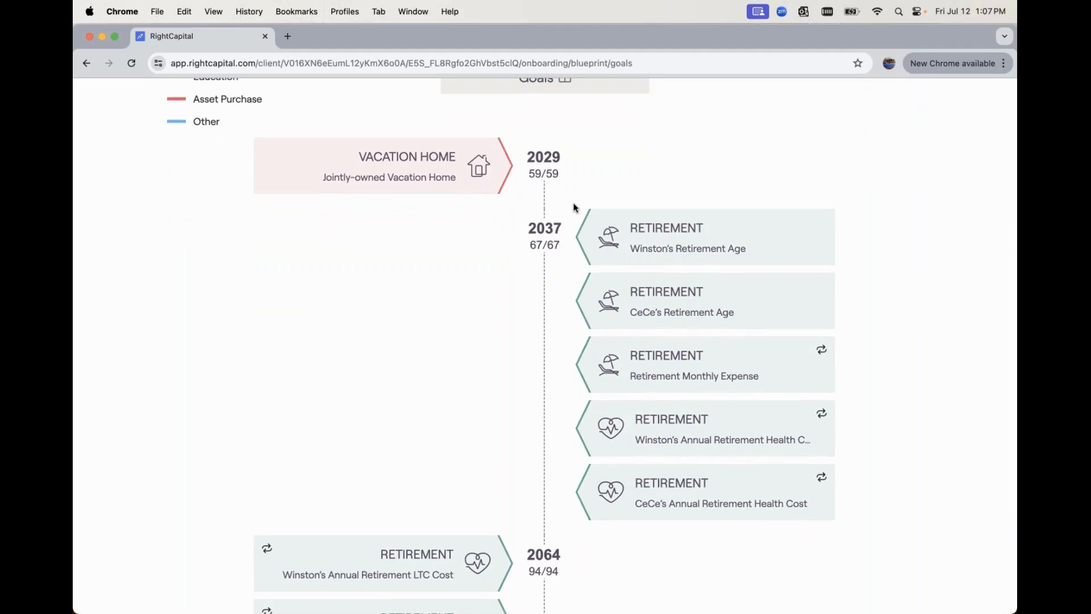
scroll(574, 207, "down", 6)
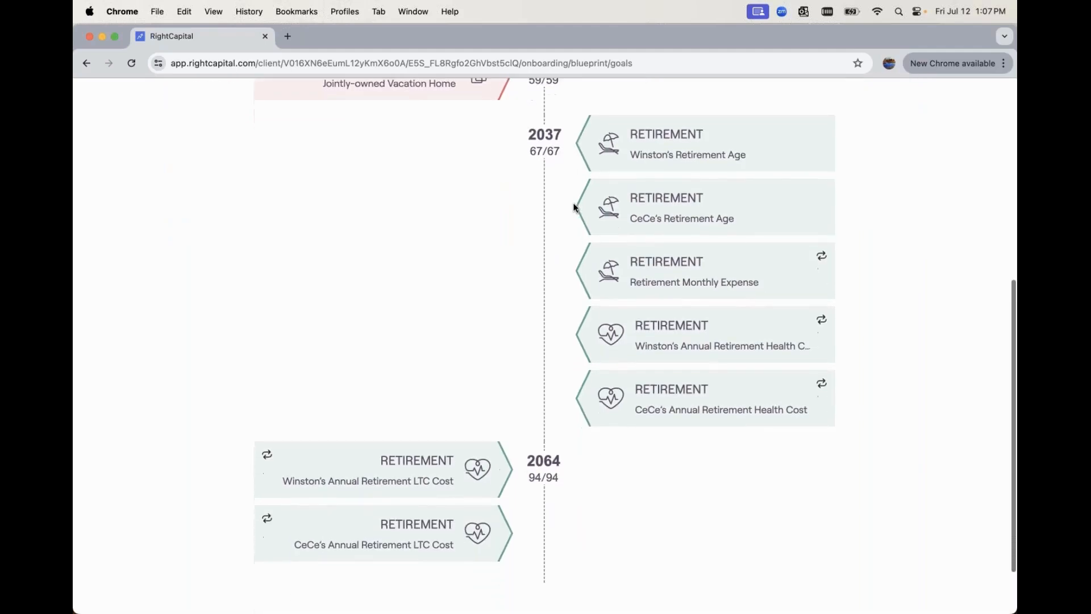
scroll(574, 207, "up", 11)
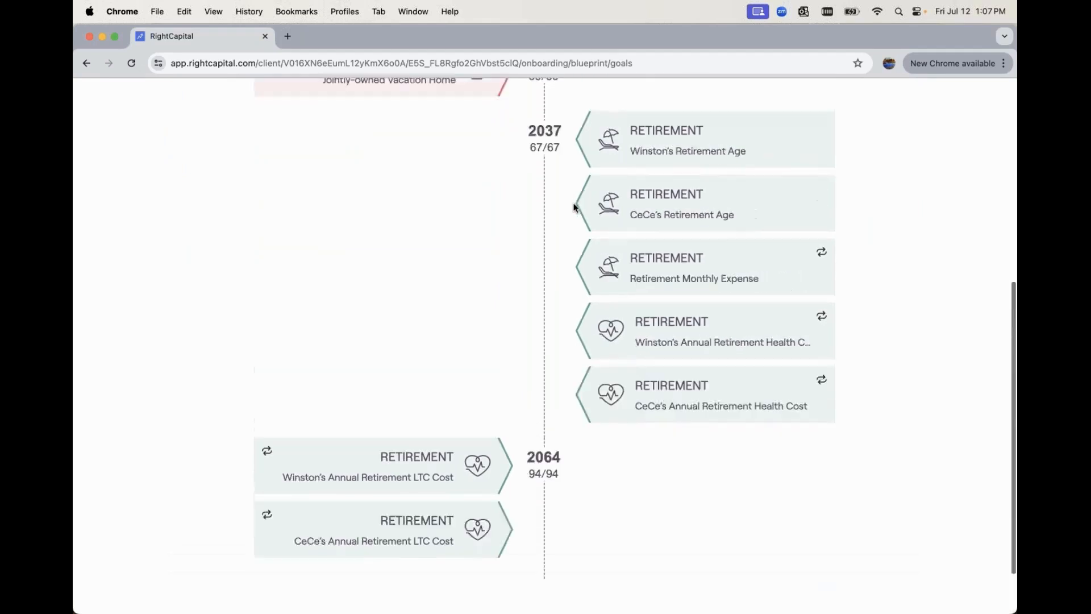
- Switch goals back to board layout and continue to Step 4 Income, Savings, Expenses
left_click(566, 227)
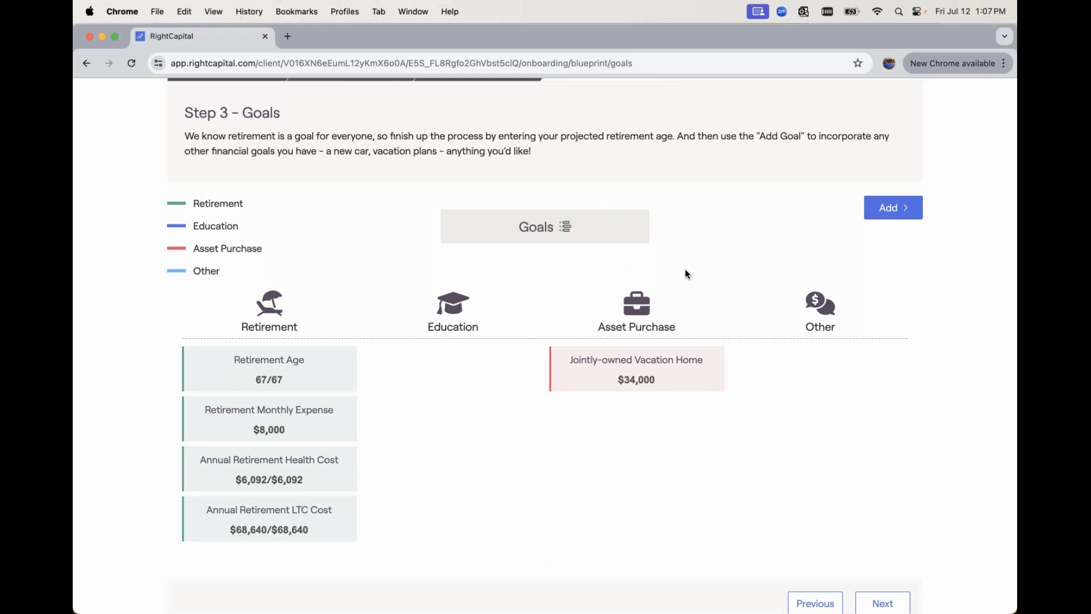
scroll(761, 339, "down", 1)
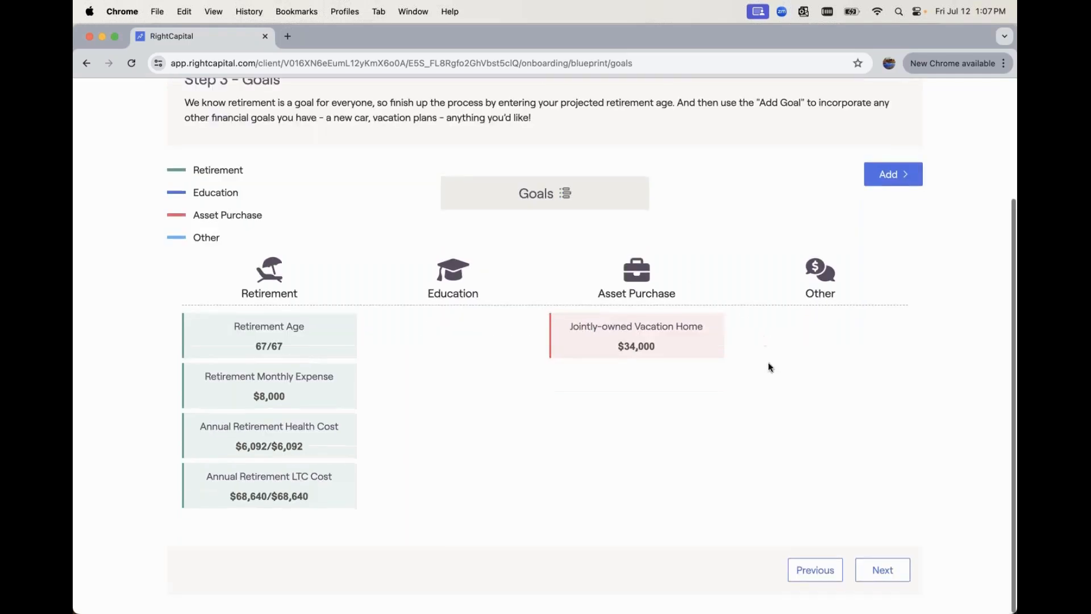
left_click(883, 571)
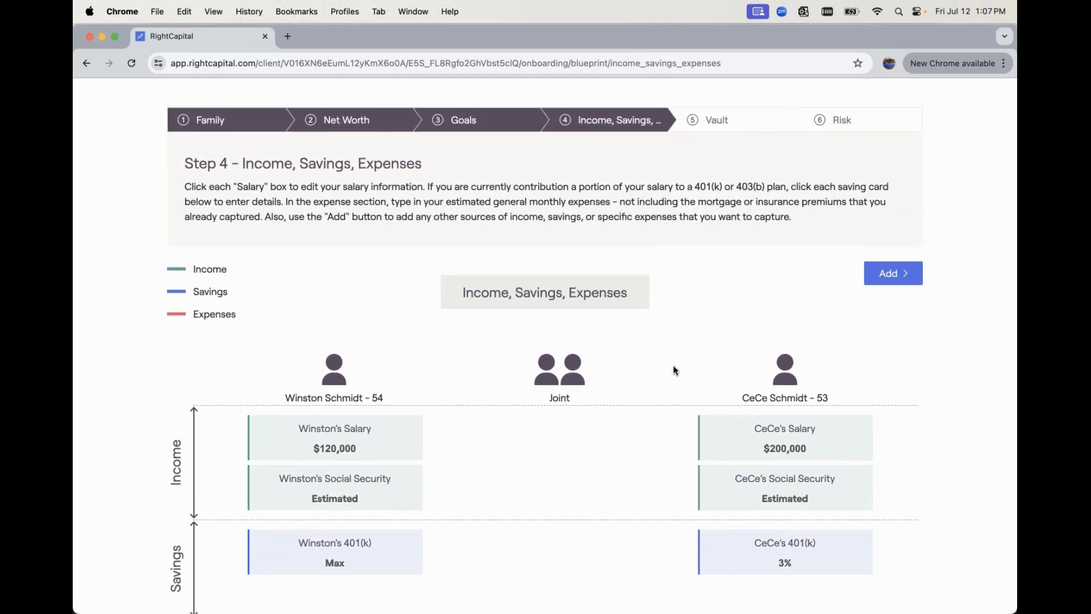
- Open the client's salary details and cancel the unfinished salary entry
scroll(674, 370, "down", 5)
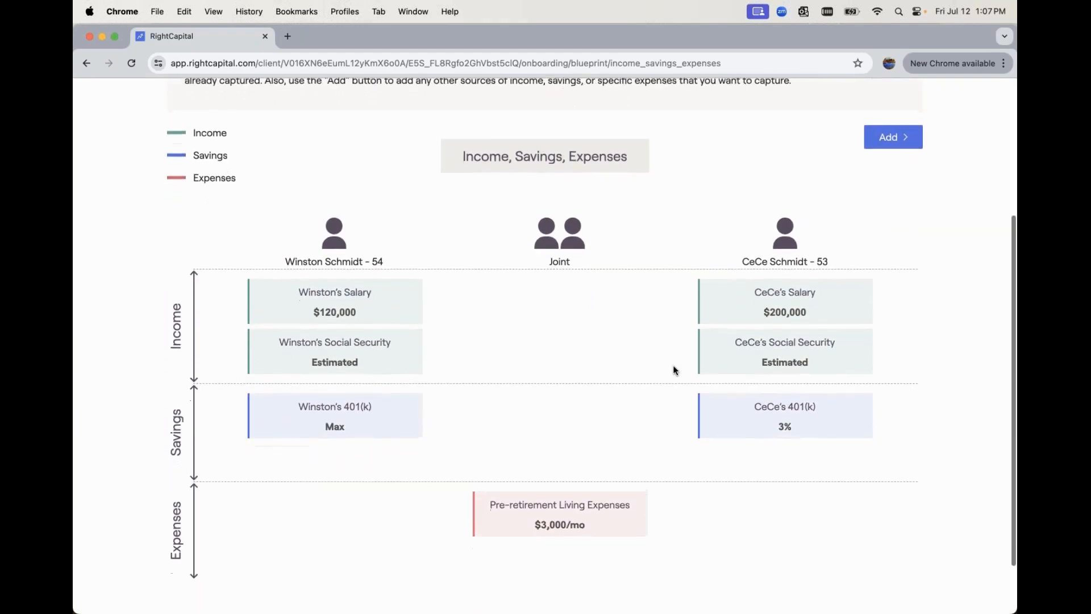
scroll(673, 366, "down", 1)
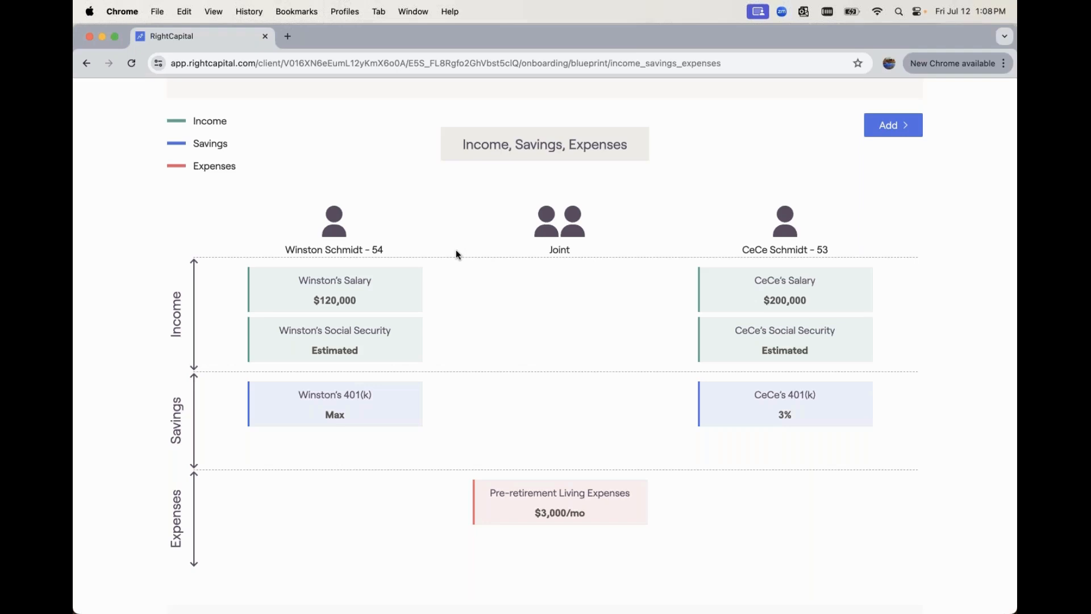
left_click(407, 282)
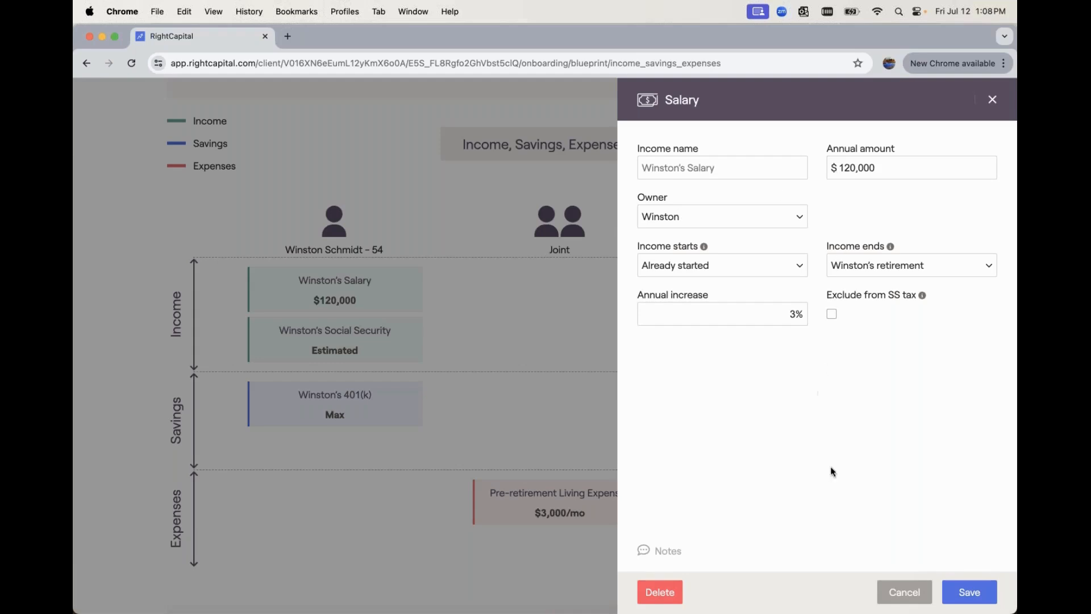
left_click(900, 592)
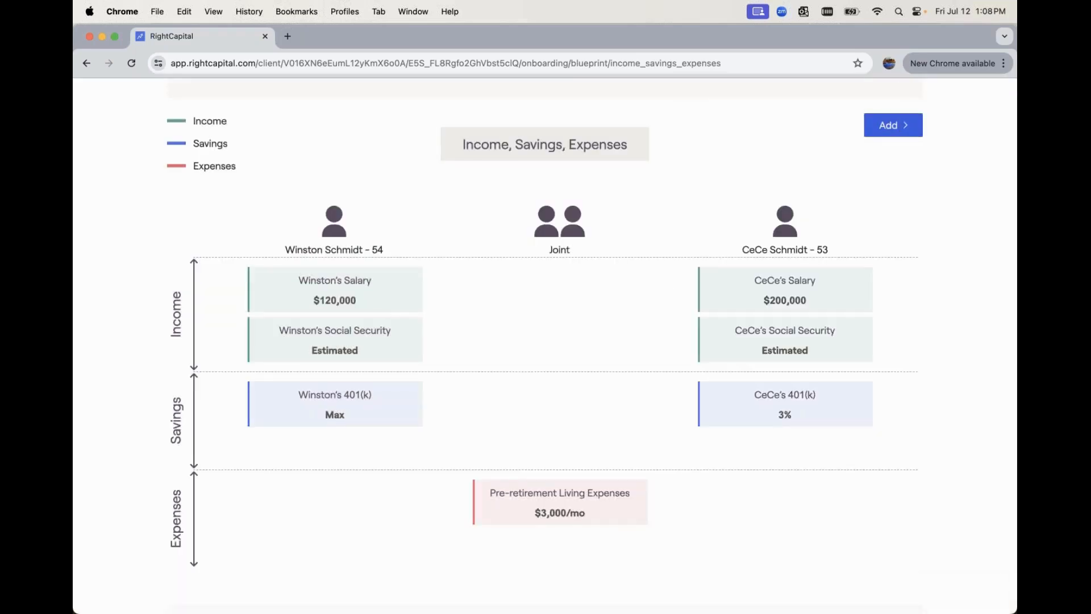
- Look through the Add menu's Income, Savings and Expenses options, then advance to Step 5 Vault
left_click(891, 125)
mouse_move(886, 147)
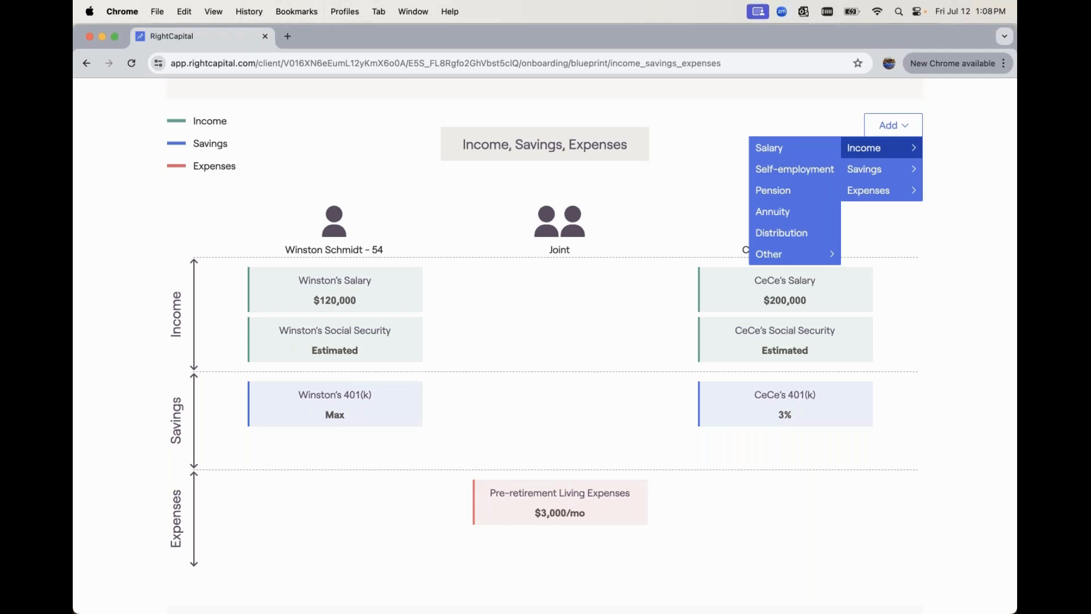
mouse_move(888, 168)
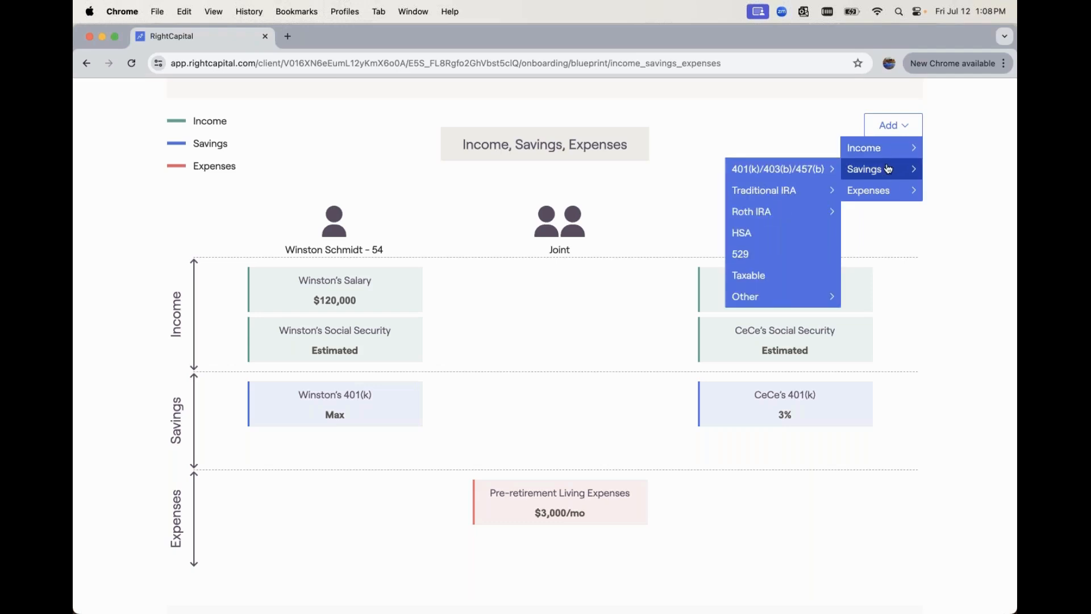
mouse_move(882, 187)
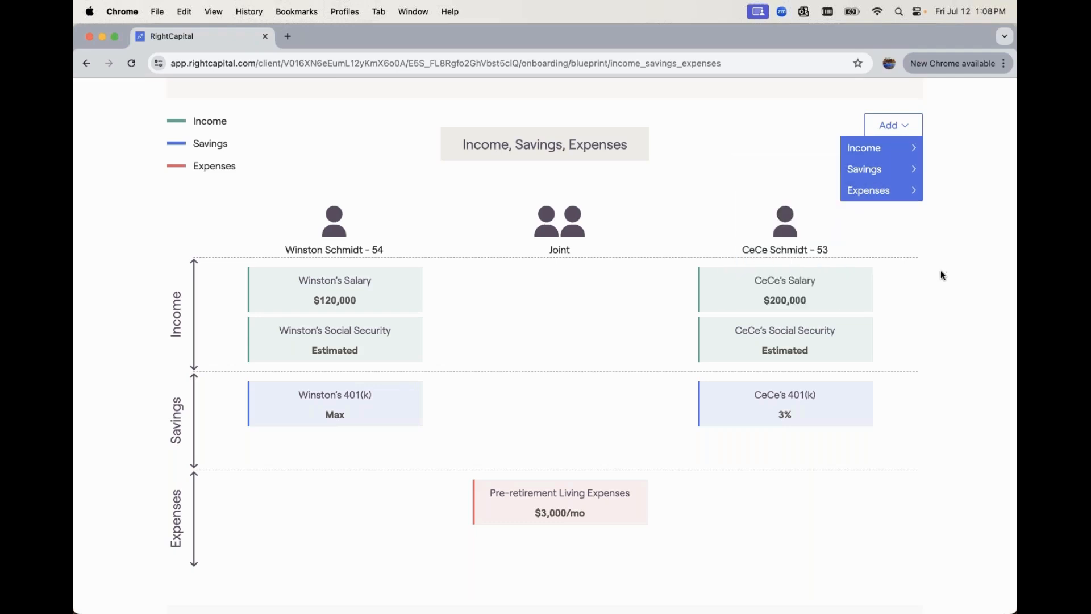
scroll(940, 270, "down", 2)
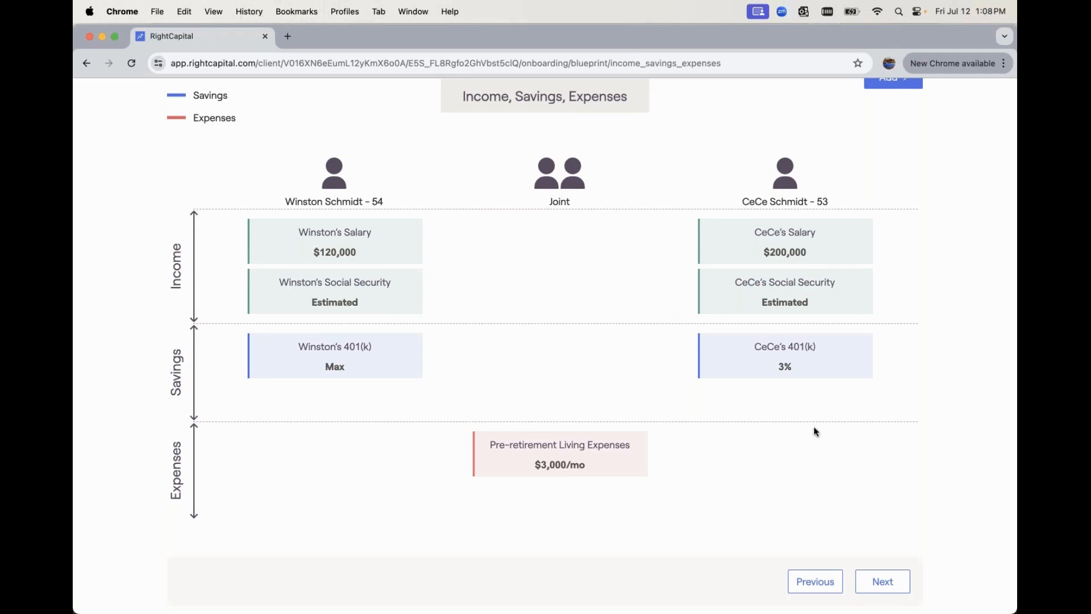
left_click(894, 579)
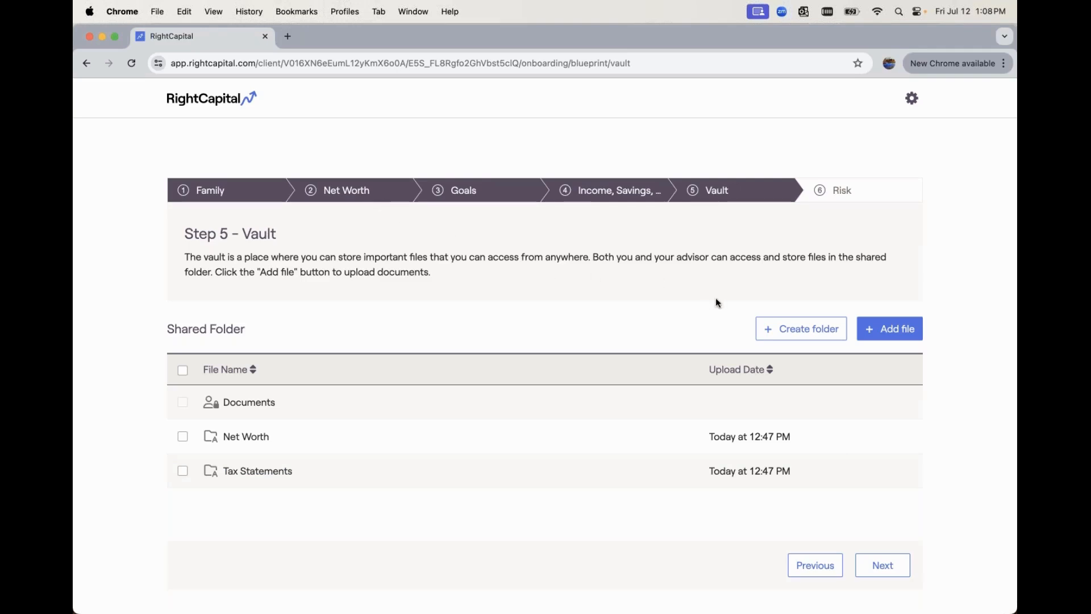
- Advance to Step 6 Risk Questionnaire, then go back to the advisor's Clients page
left_click(885, 568)
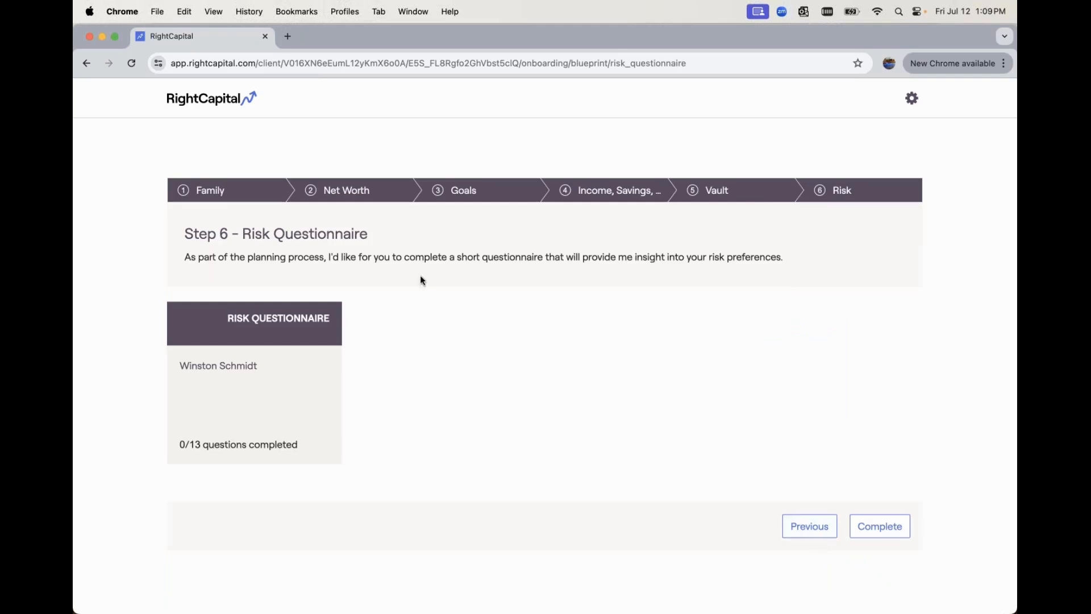
left_click(192, 95)
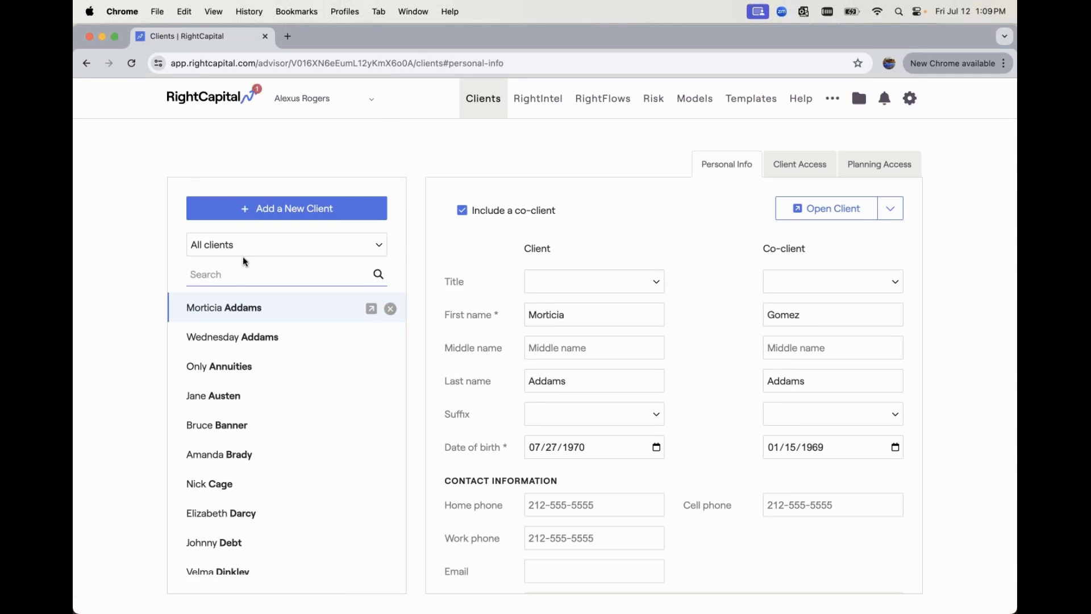
- Search the client list for the household by name and show its Onboarding settings
left_click(242, 268)
type("winston")
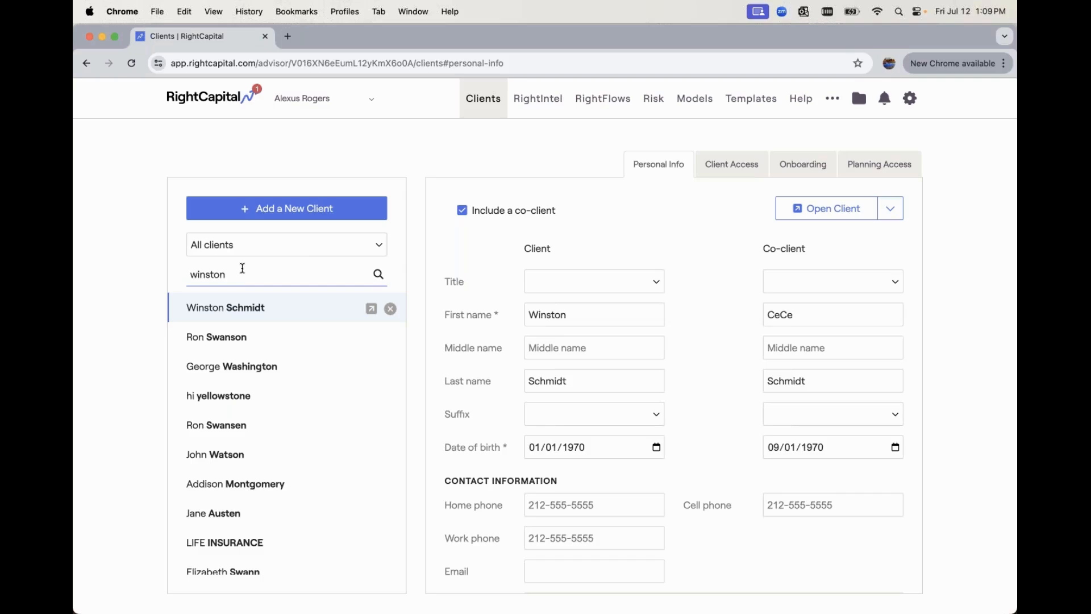
left_click(790, 167)
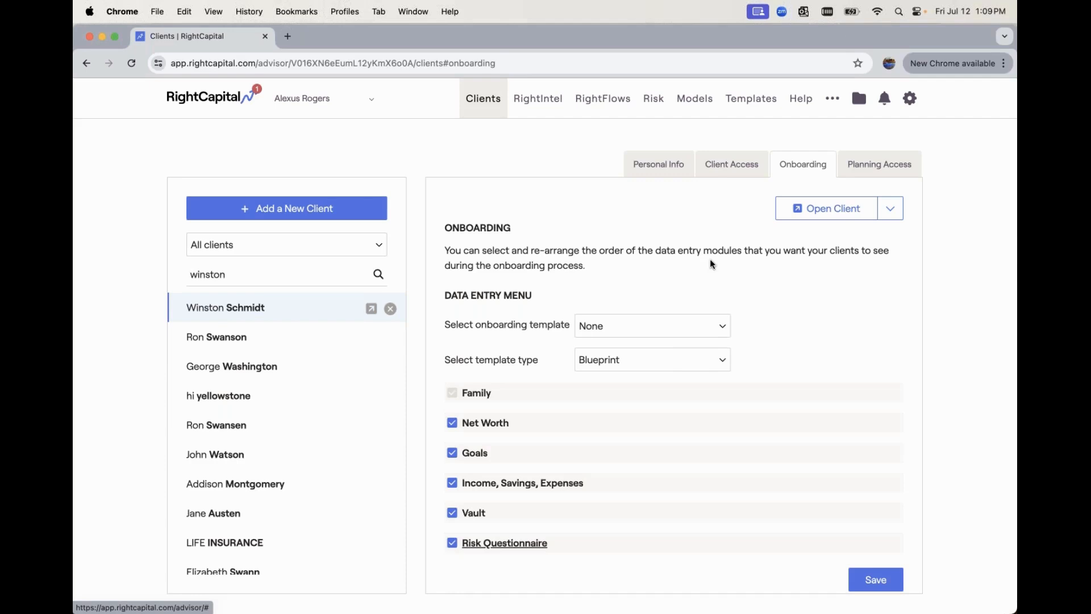
- Keep Blueprint, drag Income/Savings/Expenses up, Net Worth below Goals, Vault under Family, and save
scroll(711, 257, "down", 1)
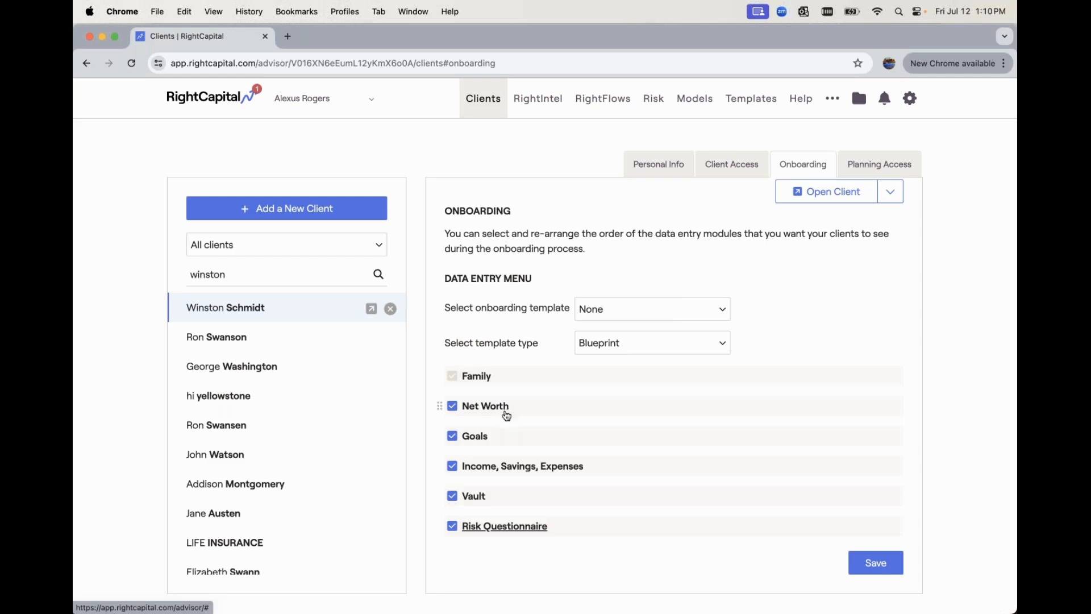
left_click(603, 345)
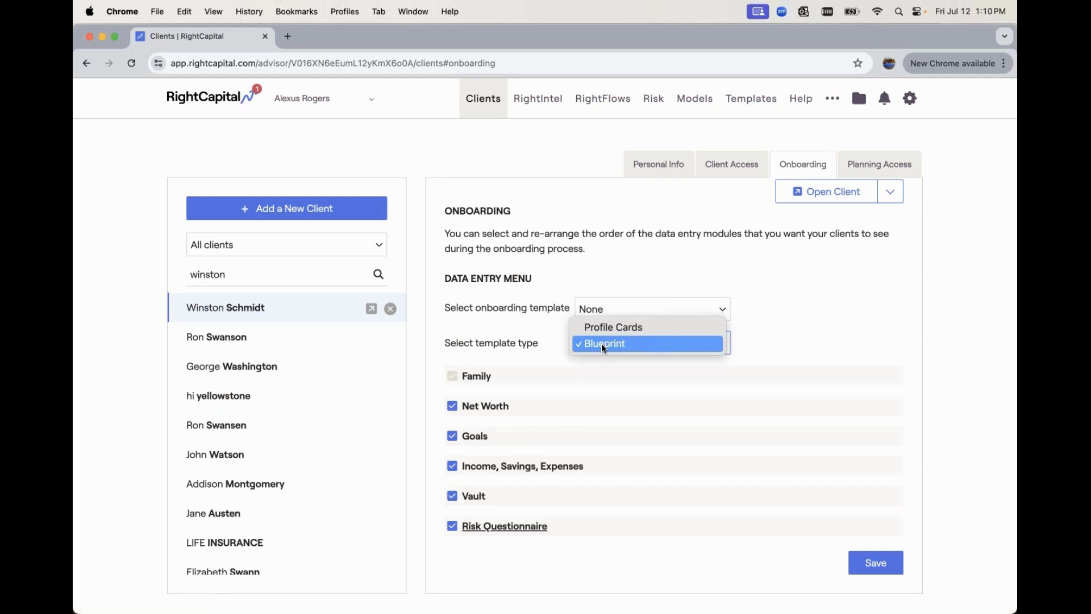
left_click(527, 353)
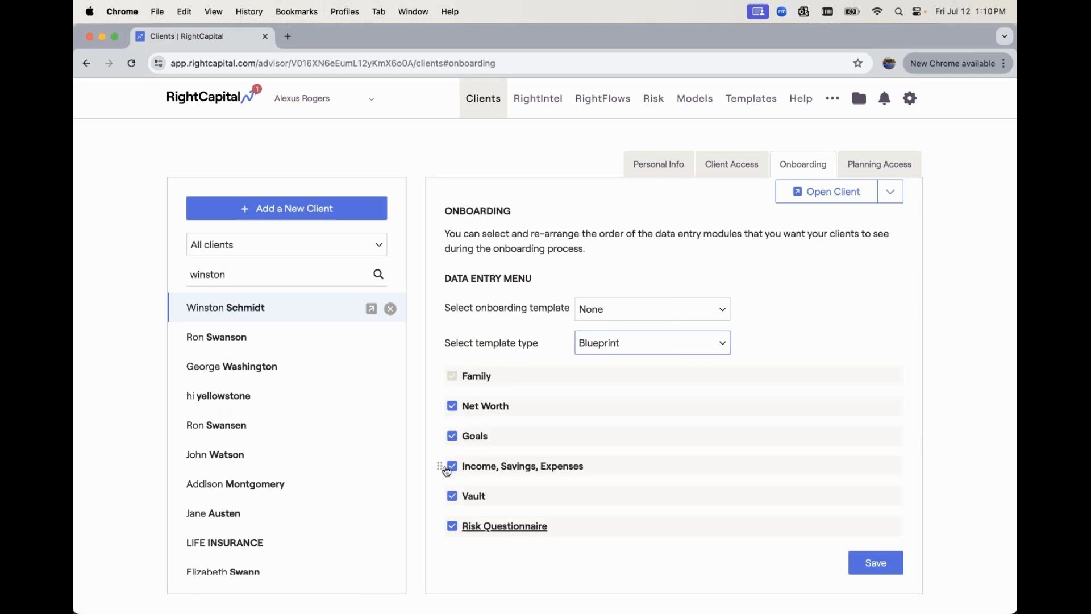
left_click_drag(446, 470, 435, 401)
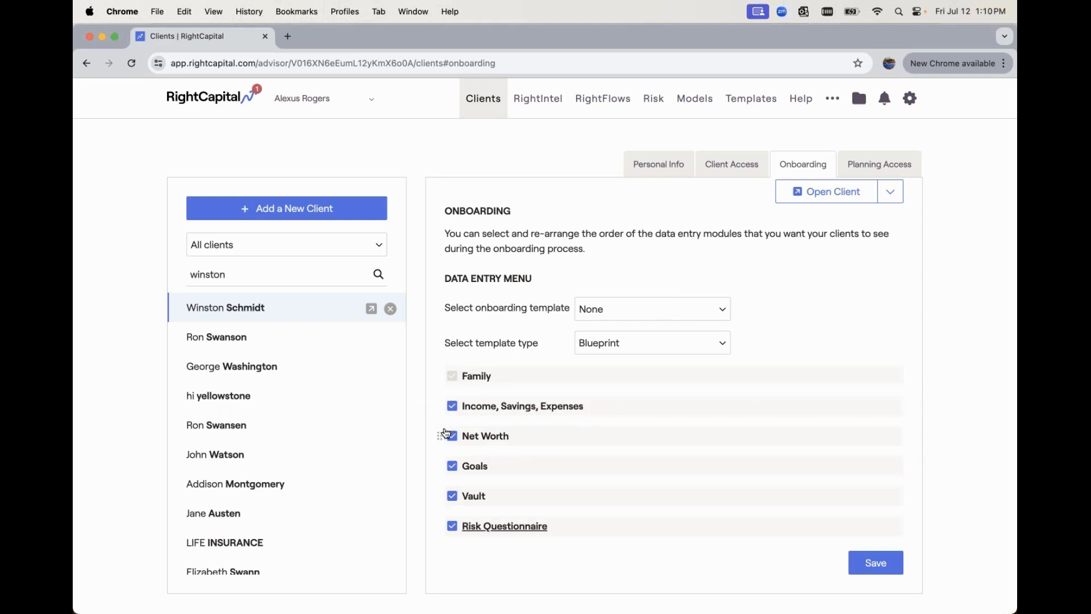
left_click_drag(442, 440, 442, 470)
left_click_drag(441, 497, 455, 402)
left_click(864, 565)
- Open the client view and check Vault is now step 2, followed by Income, Savings, Expenses
left_click(819, 190)
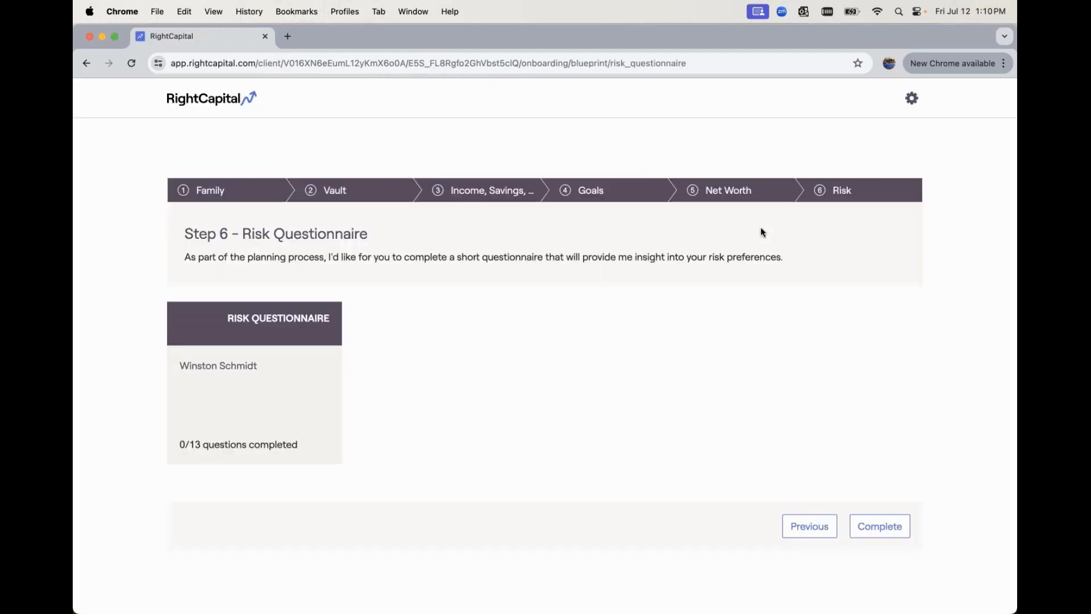
left_click(341, 197)
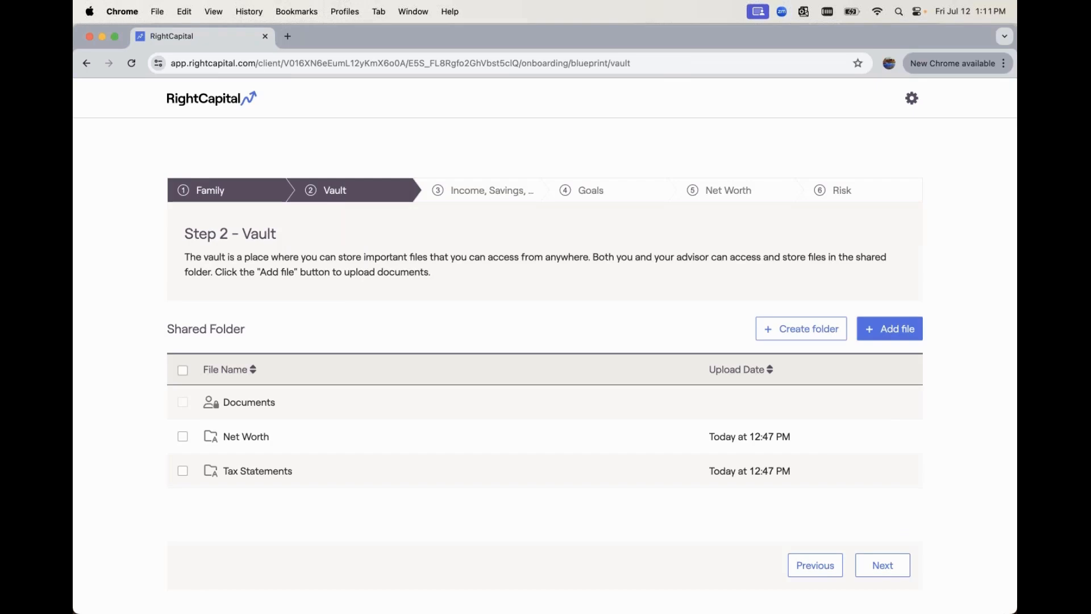
left_click(465, 200)
scroll(530, 285, "down", 5)
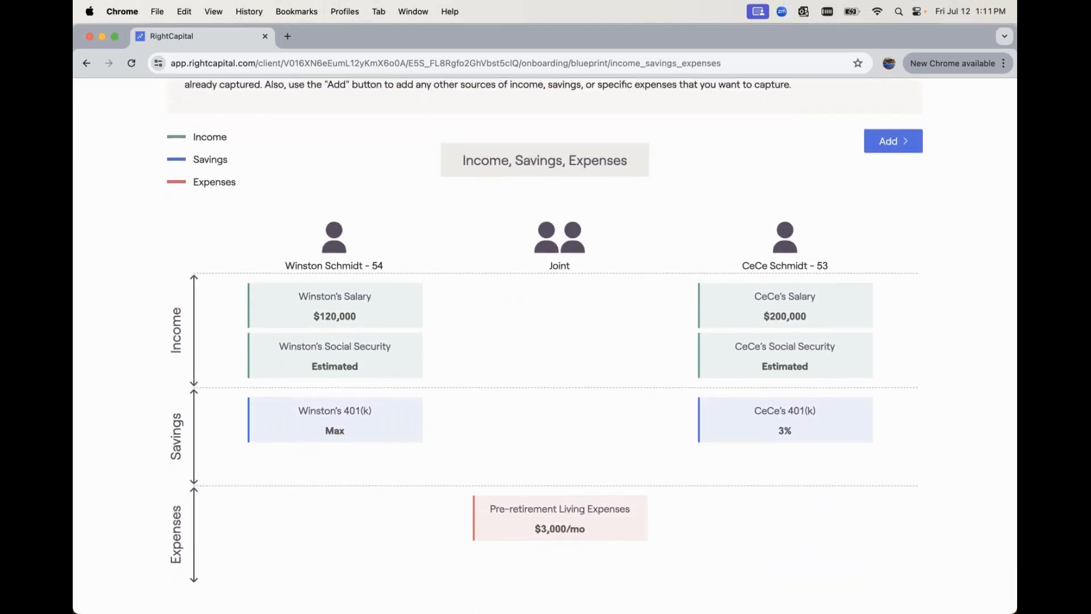
scroll(591, 341, "down", 2)
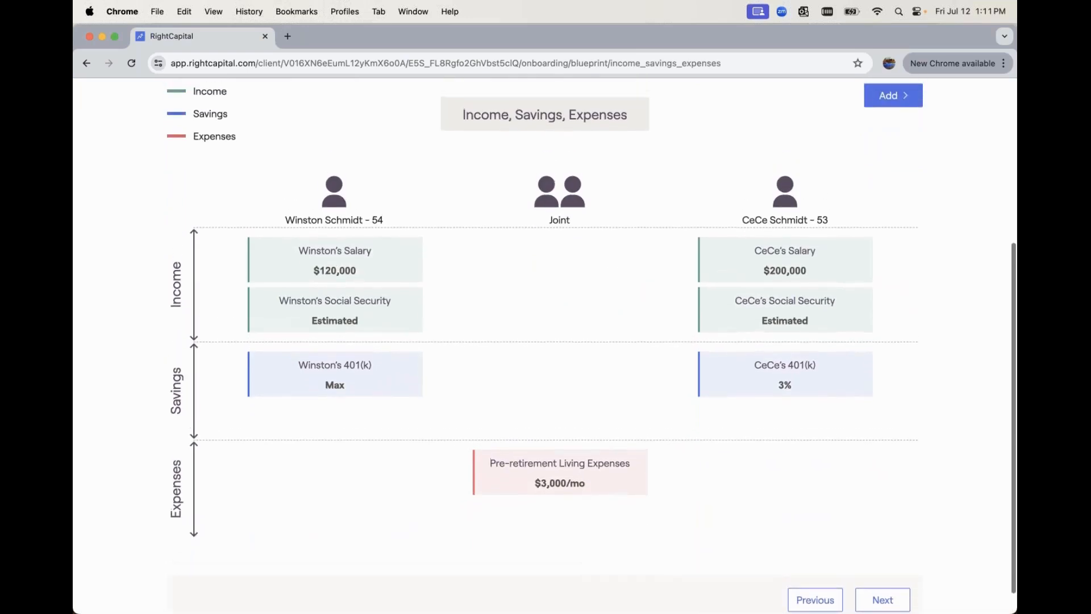
- Advance through Goals and Net Worth, then return to the client list and search the client's name
left_click(879, 601)
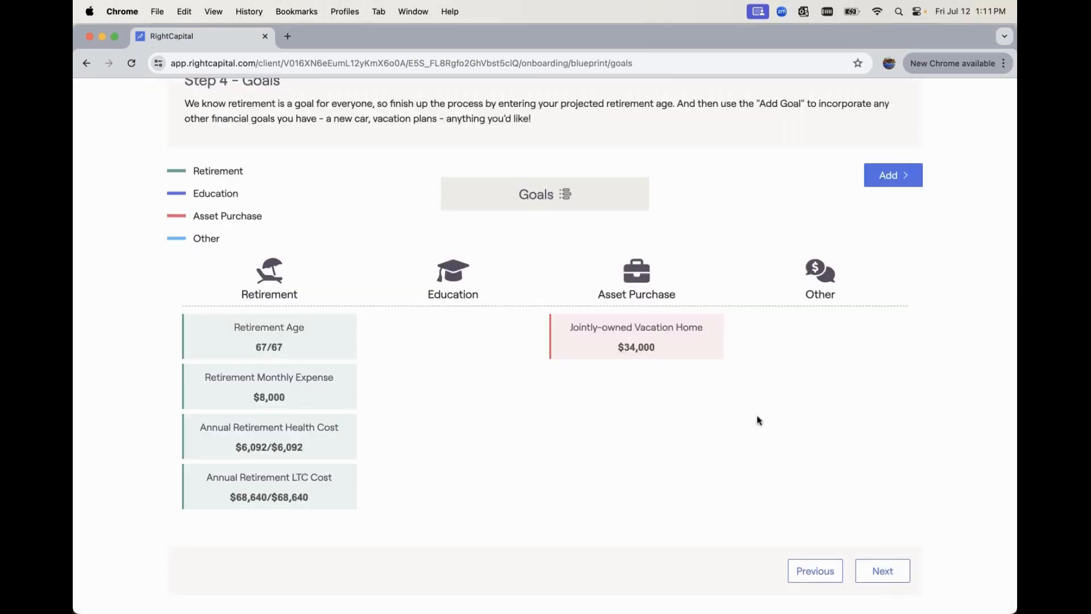
scroll(757, 420, "up", 2)
scroll(816, 508, "down", 3)
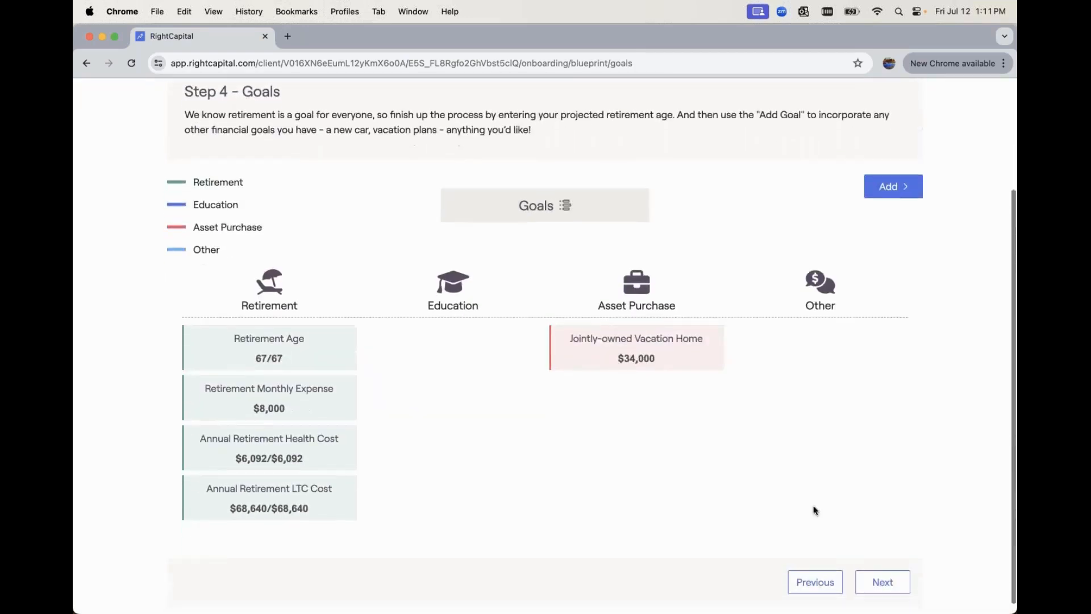
left_click(883, 571)
scroll(277, 184, "up", 3)
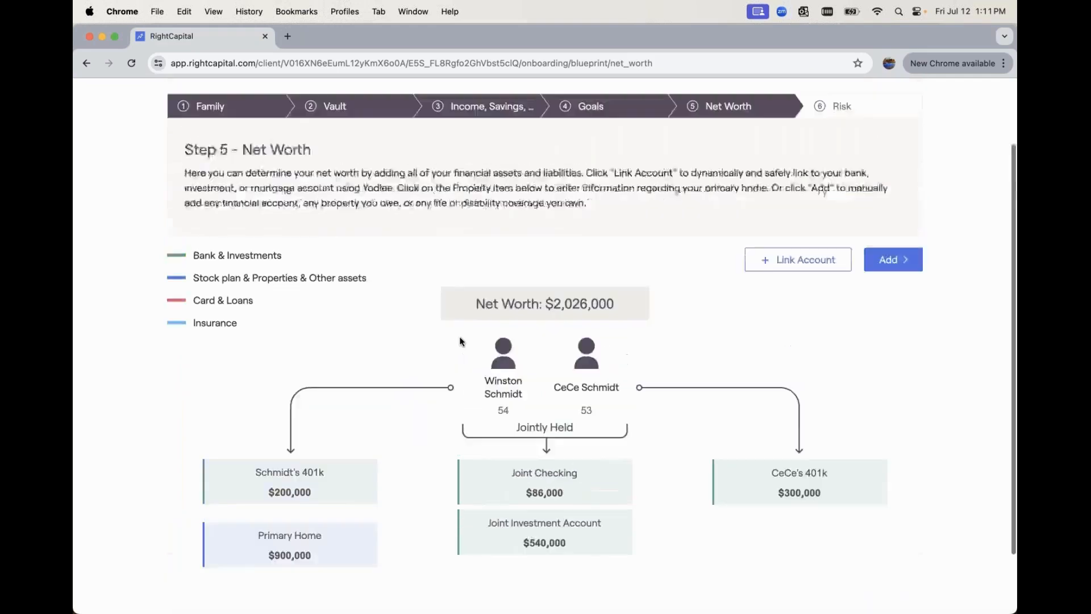
left_click(224, 103)
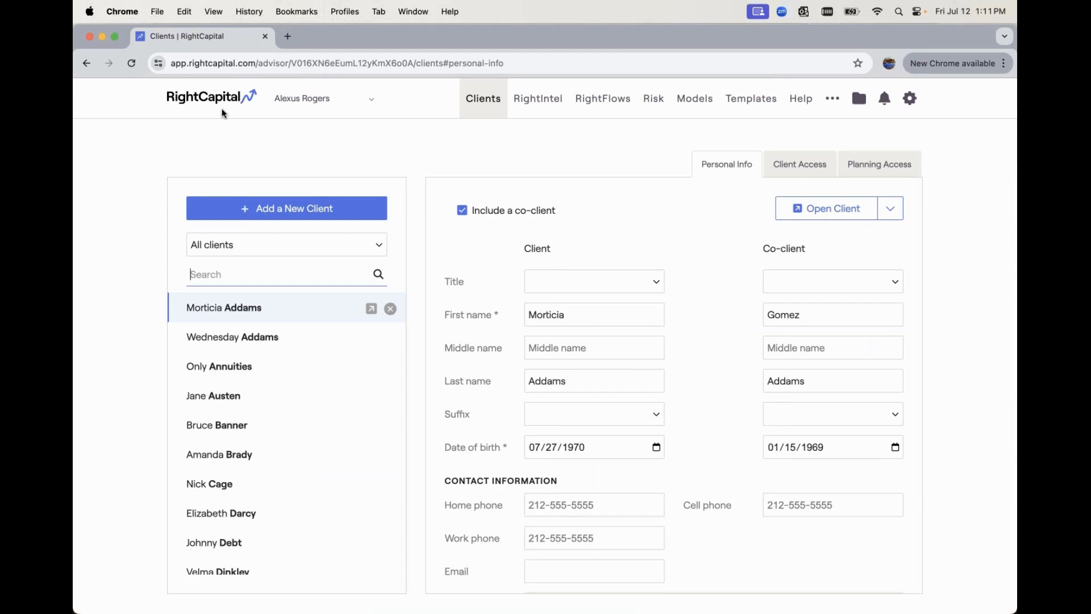
type("winsto")
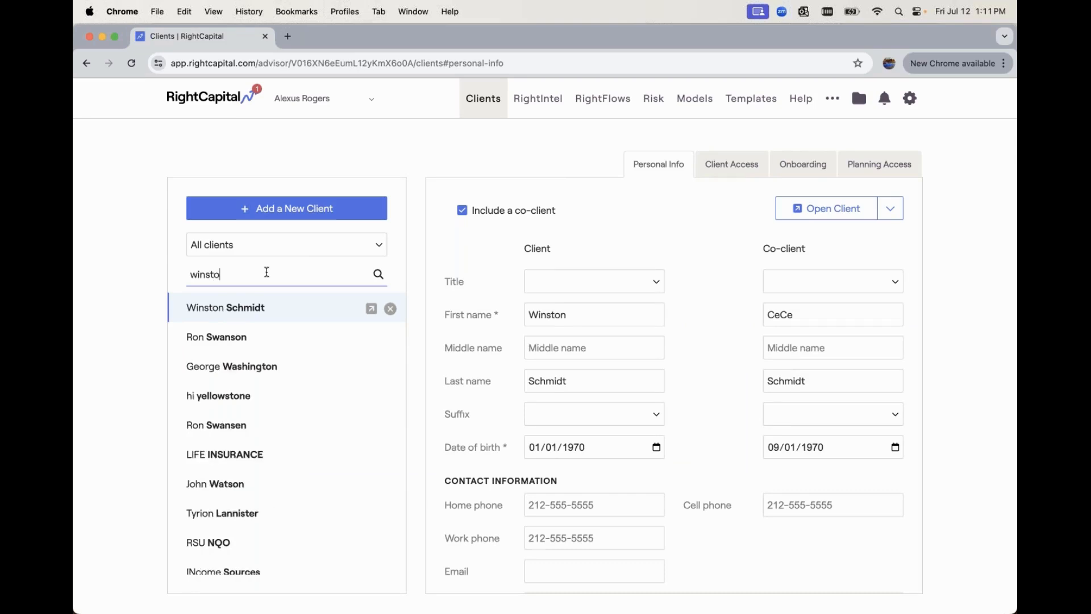
type("n")
- Change the client's onboarding template type from Blueprint to Profile Cards and review its modules
left_click(795, 172)
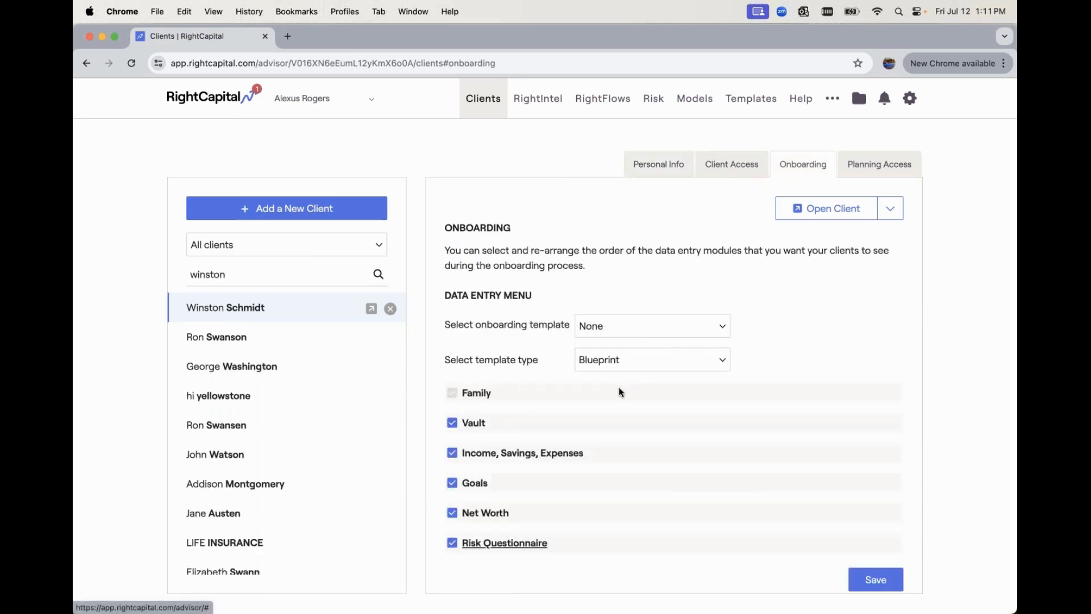
scroll(619, 392, "down", 1)
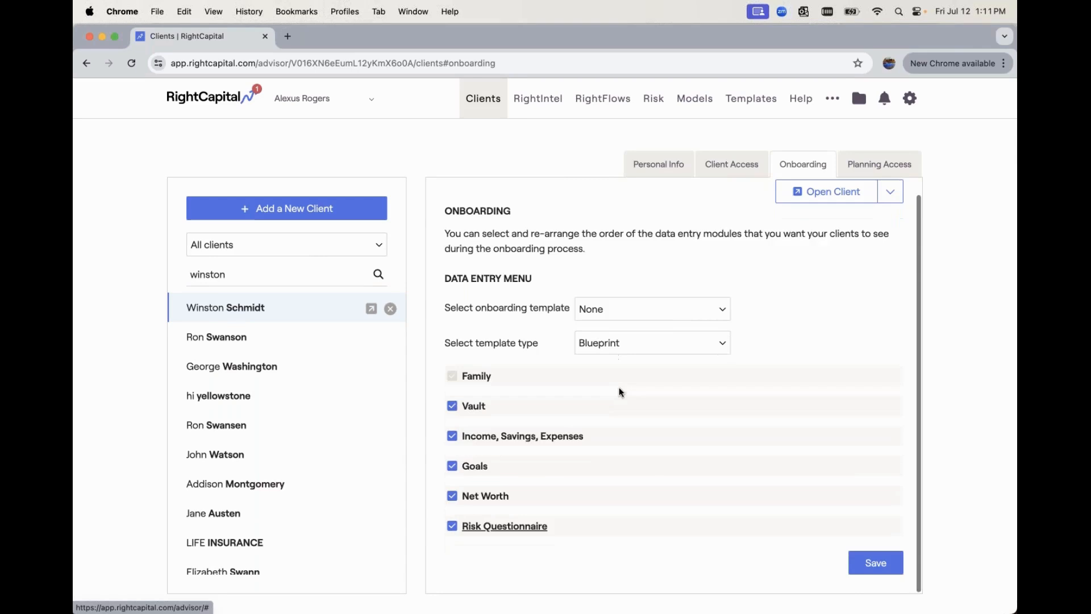
left_click(626, 345)
left_click(625, 326)
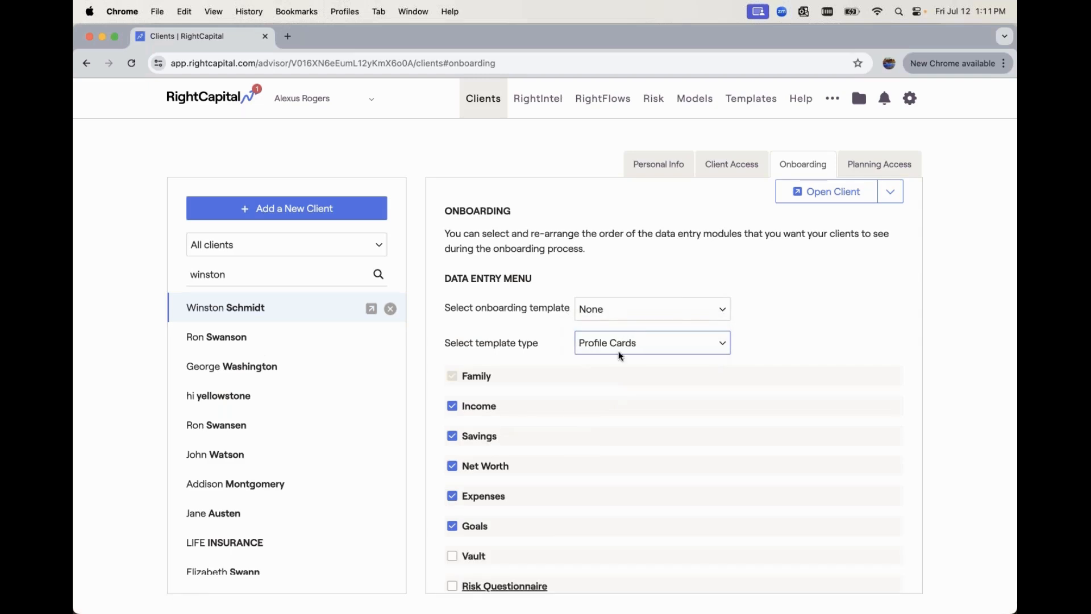
scroll(621, 356, "down", 3)
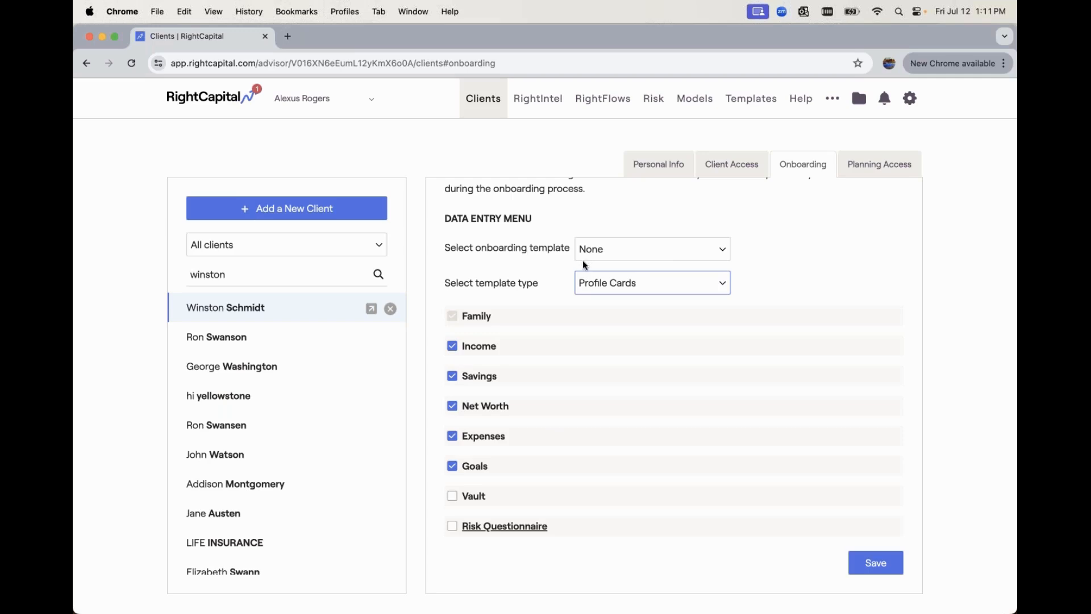
scroll(582, 260, "up", 3)
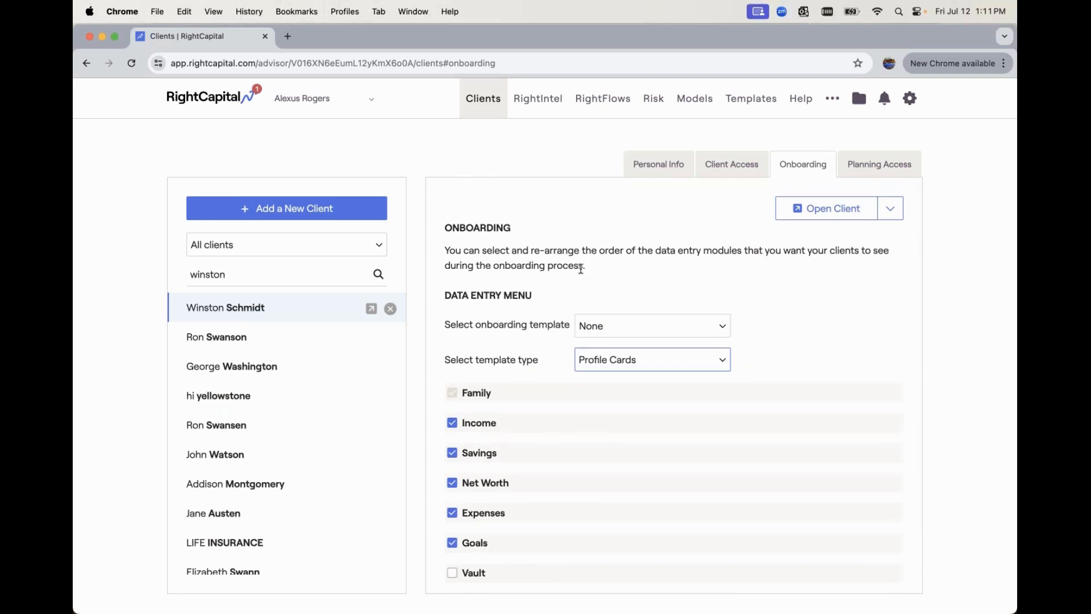
left_click(750, 112)
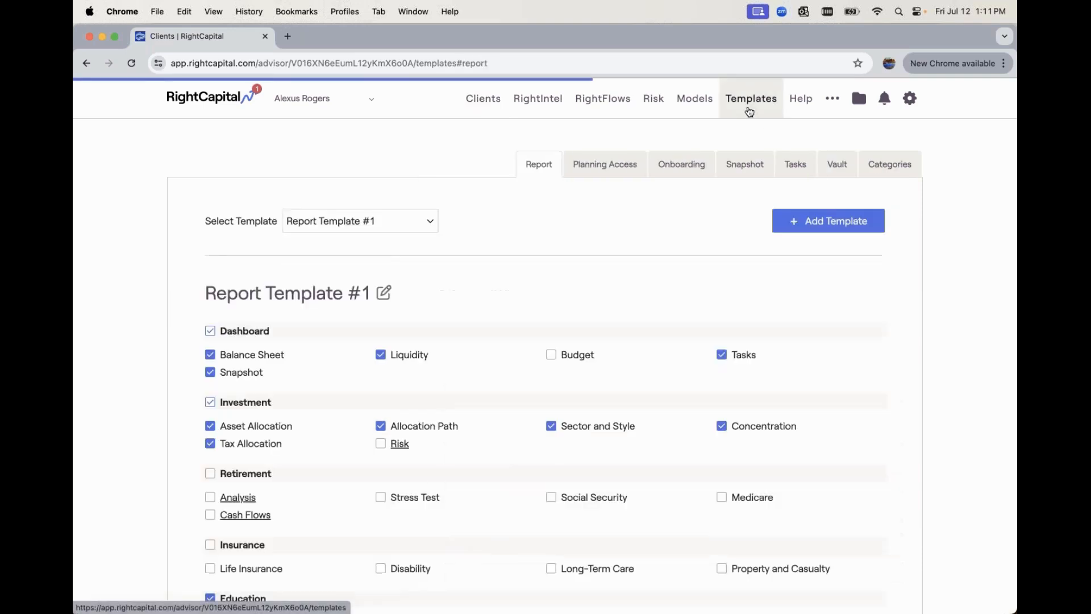
- Add a template under Onboarding templates, creating a Profile Cards 'New template'
left_click(691, 168)
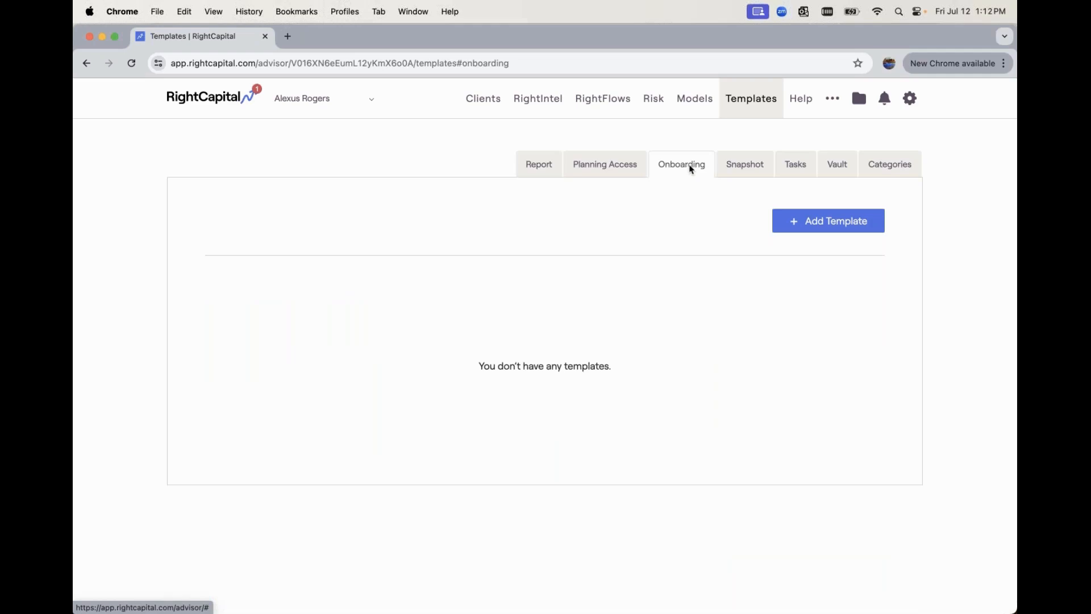
left_click(830, 222)
left_click(830, 227)
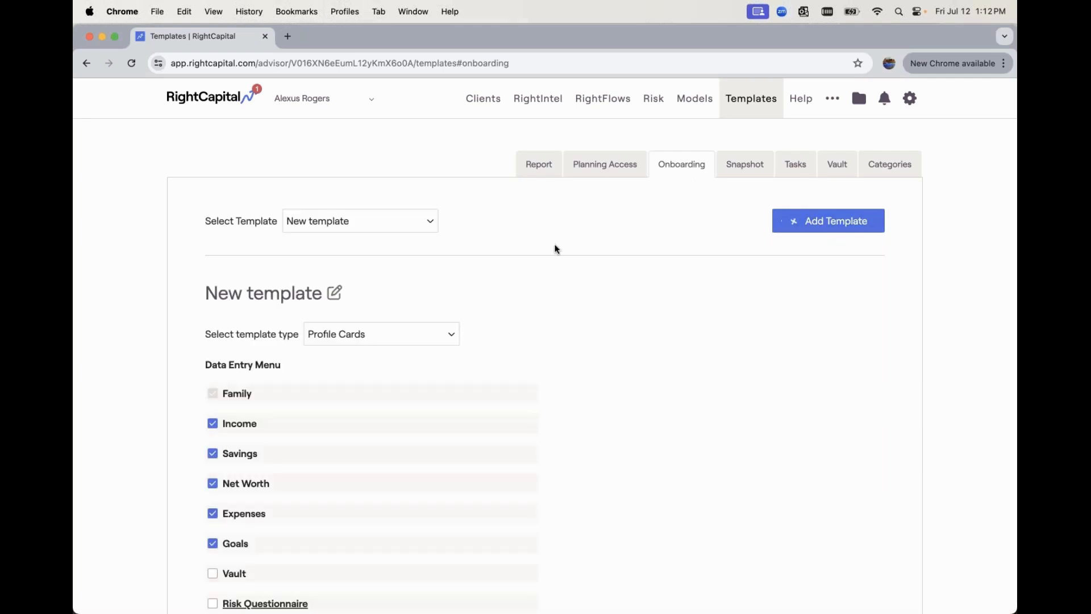
scroll(557, 249, "down", 2)
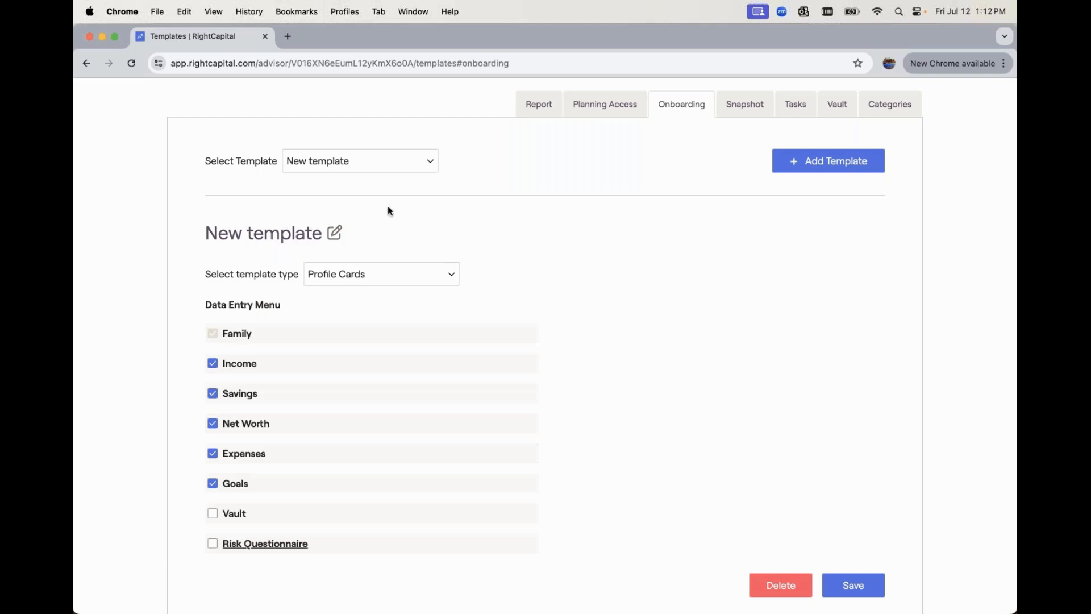
- Rename 'New template' to 'Onboarding Workflow #1'
left_click(337, 236)
left_click_drag(333, 231, 191, 230)
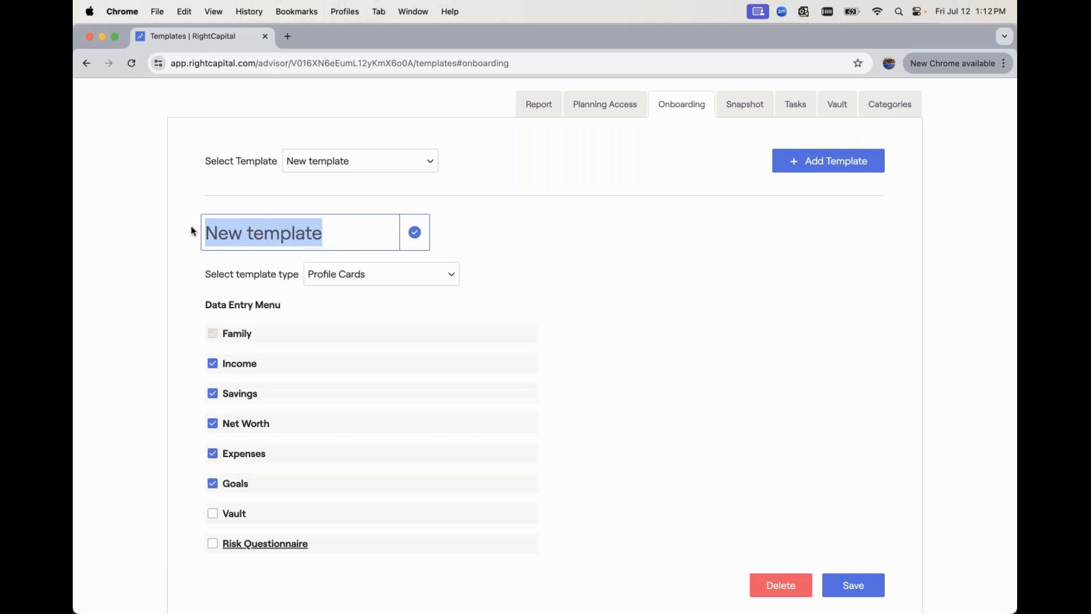
type("Onboarding Wor")
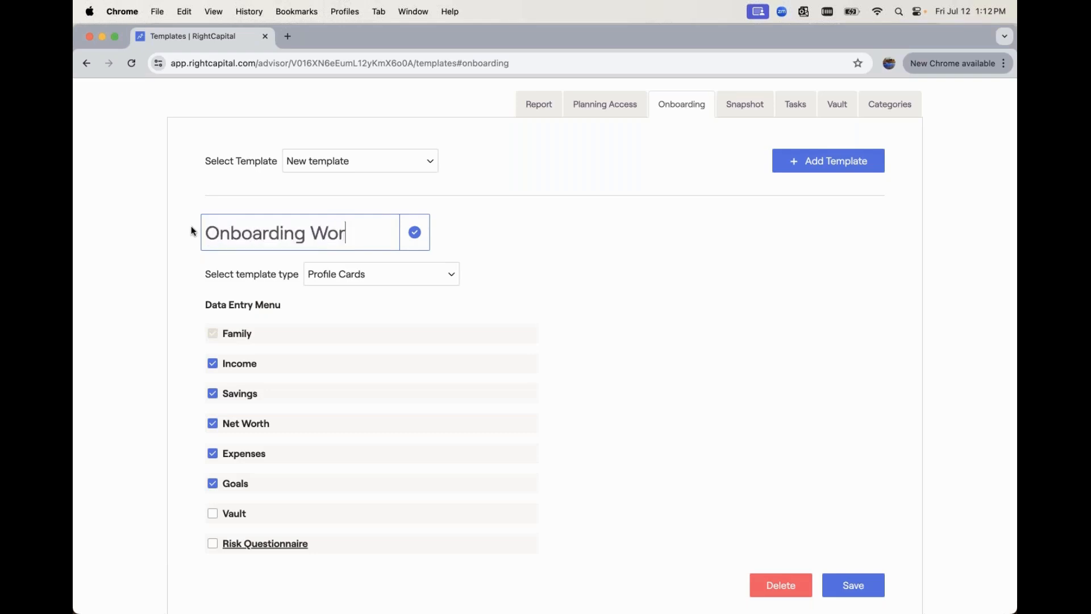
type("kflow #1")
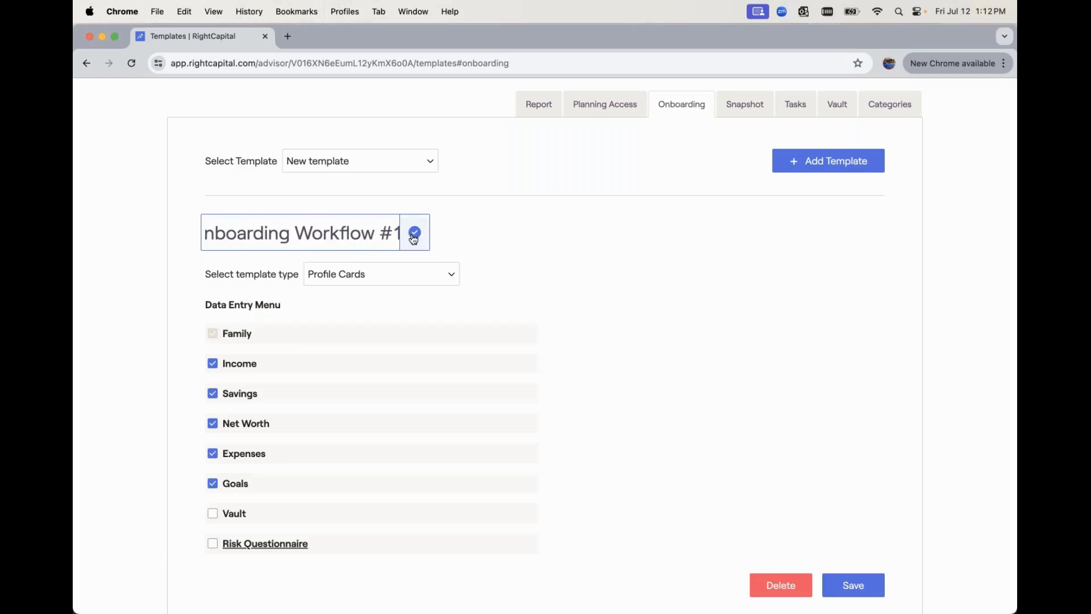
left_click(414, 235)
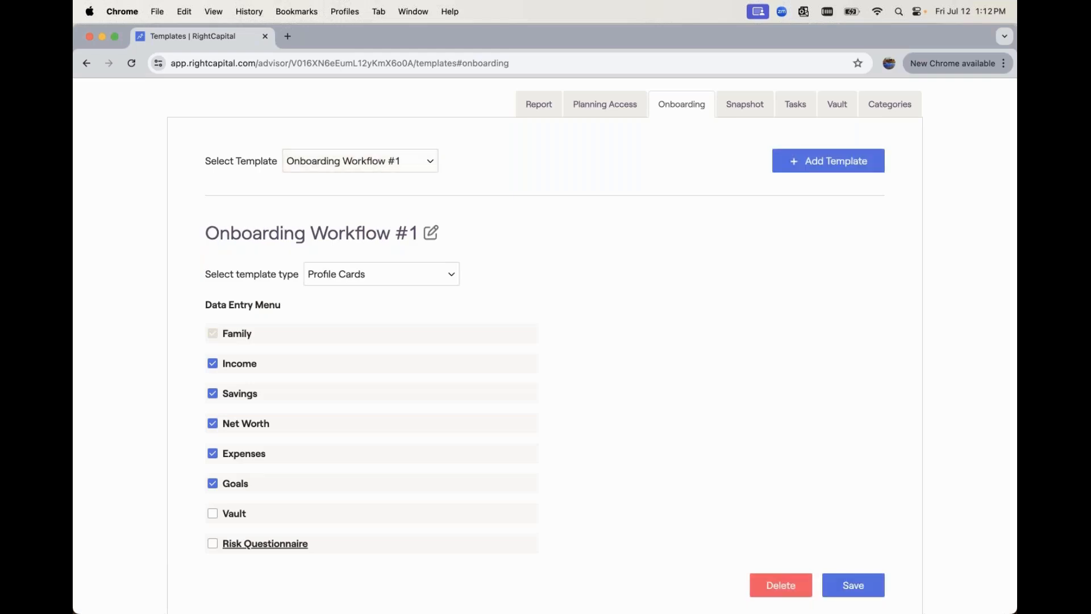
left_click(442, 276)
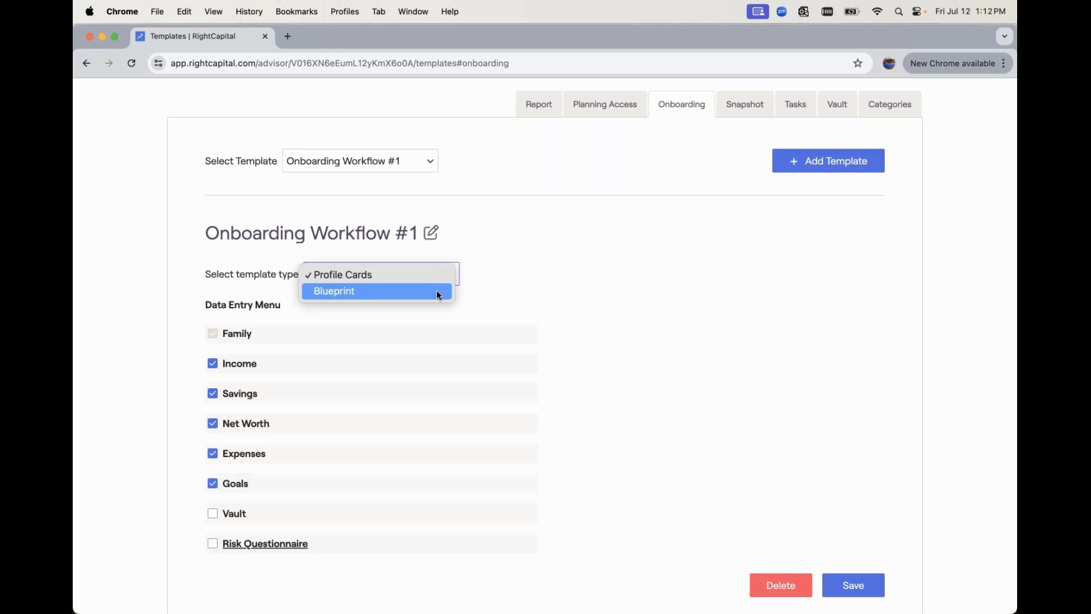
- Set type to Blueprint, check Vault and Risk Questionnaire, and drag Income, Savings, Expenses under Family
left_click(437, 293)
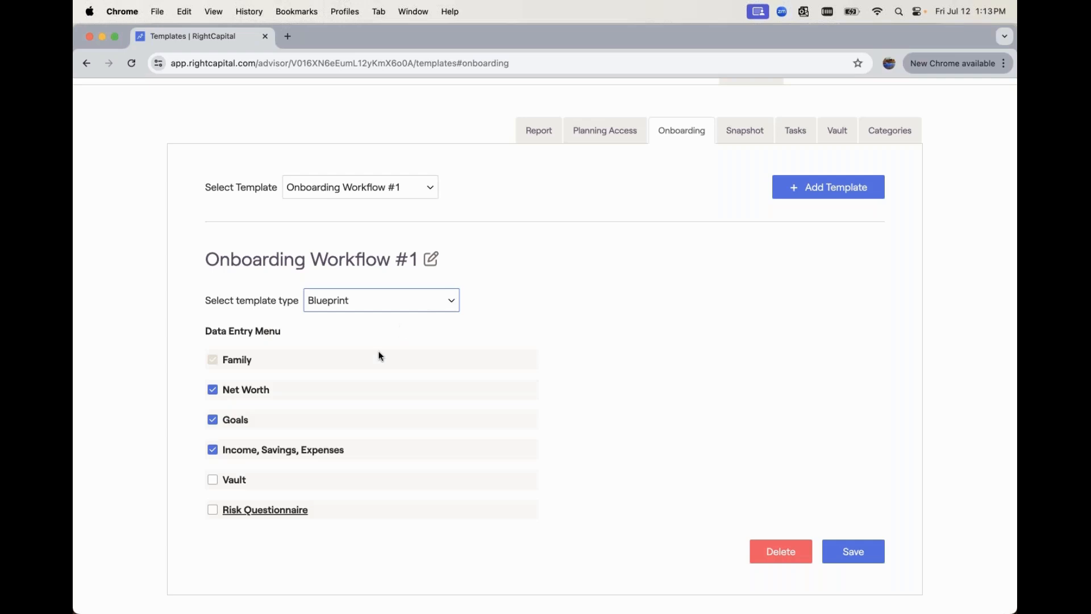
left_click(217, 481)
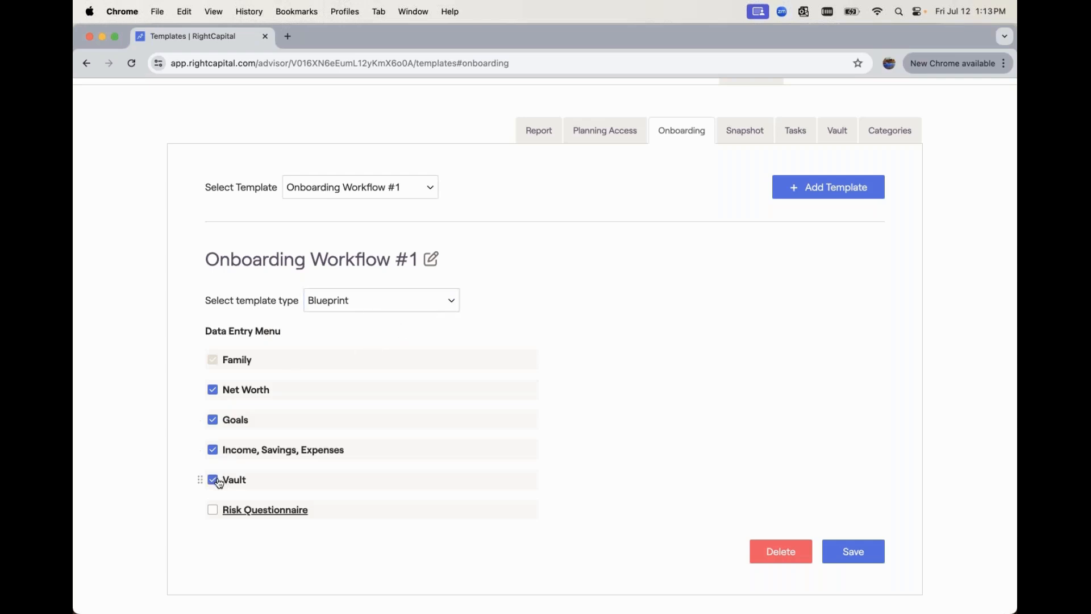
left_click(213, 514)
left_click_drag(200, 447, 217, 386)
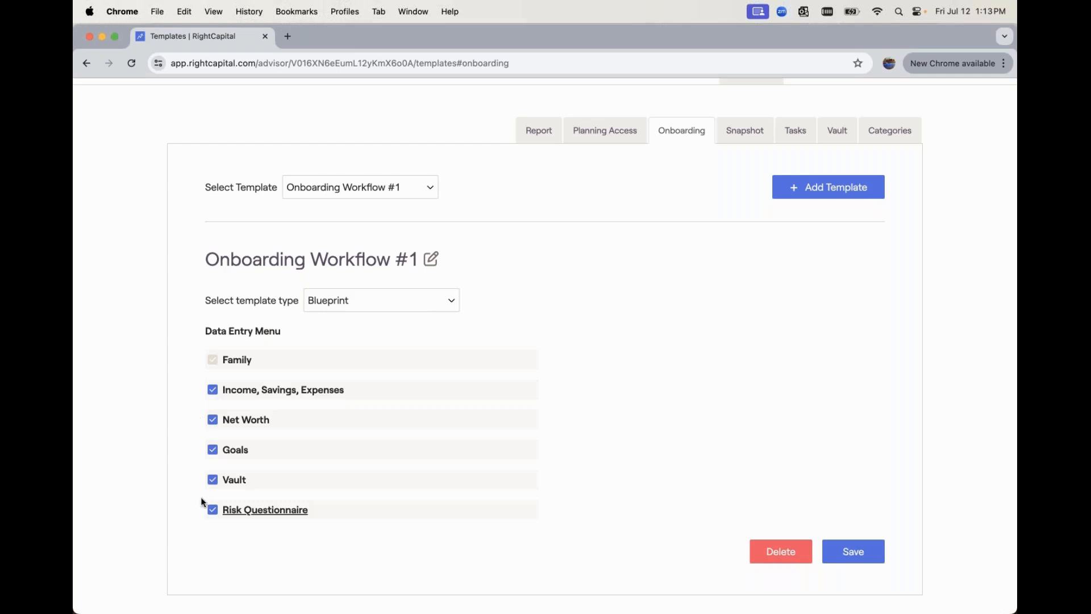
- Select Default Risk Assessment as the template's risk questionnaire and save the side panel
left_click(247, 510)
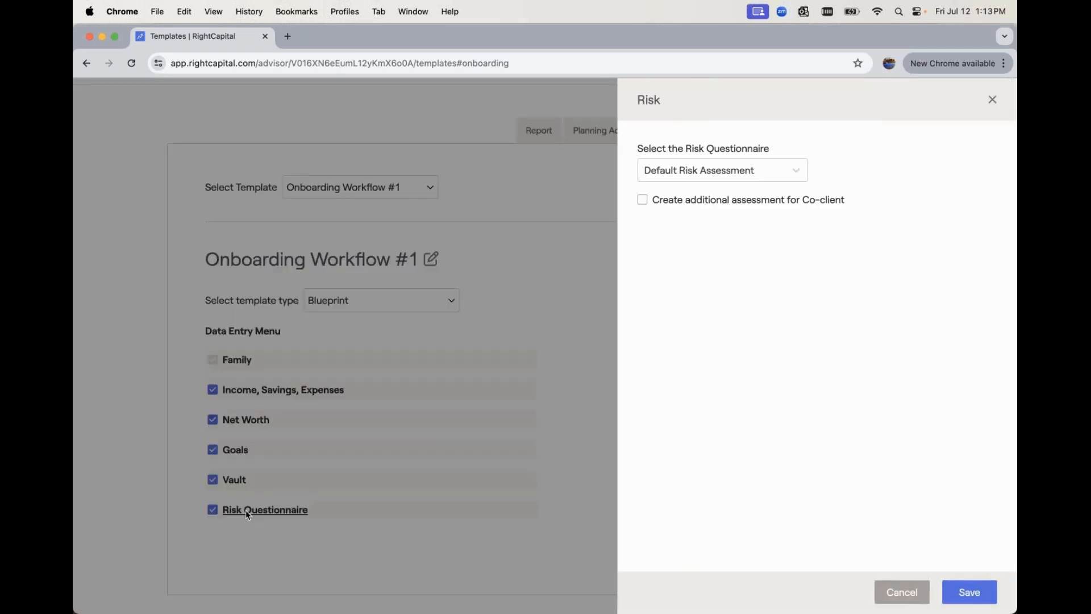
left_click(748, 170)
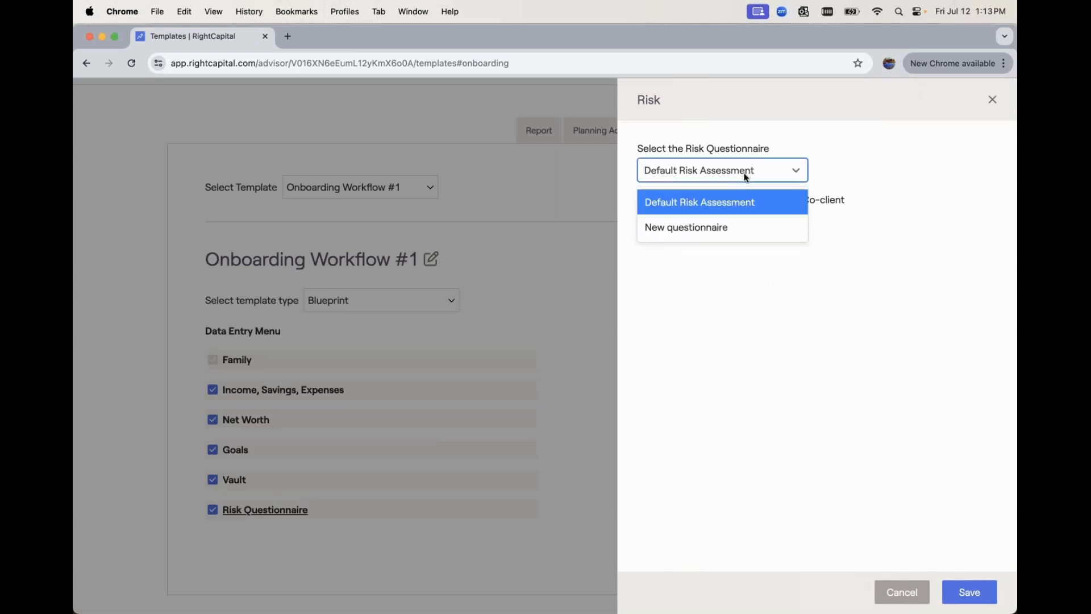
left_click(852, 225)
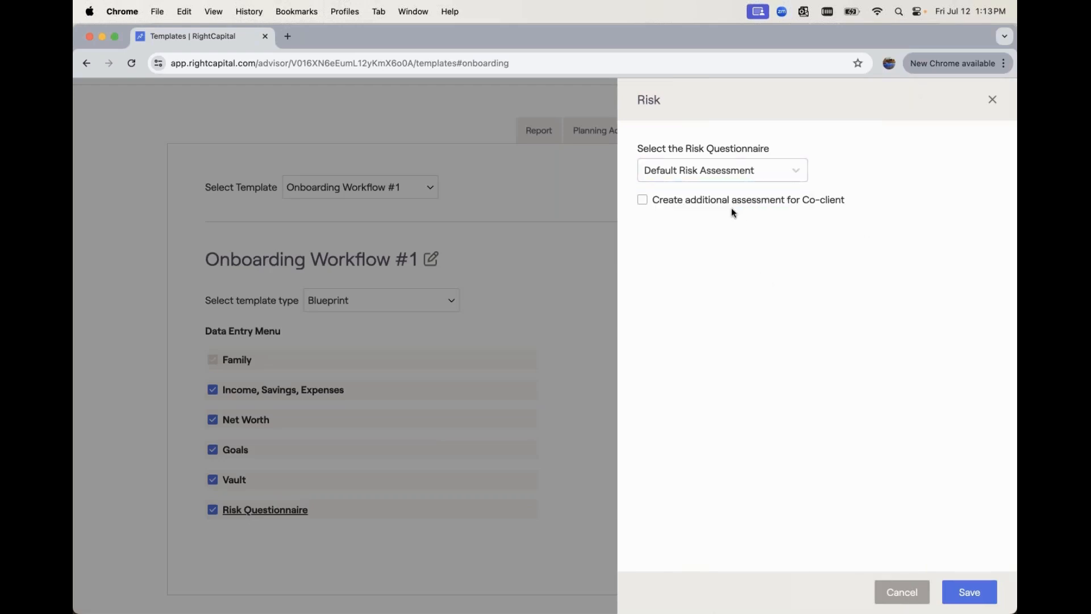
left_click(966, 594)
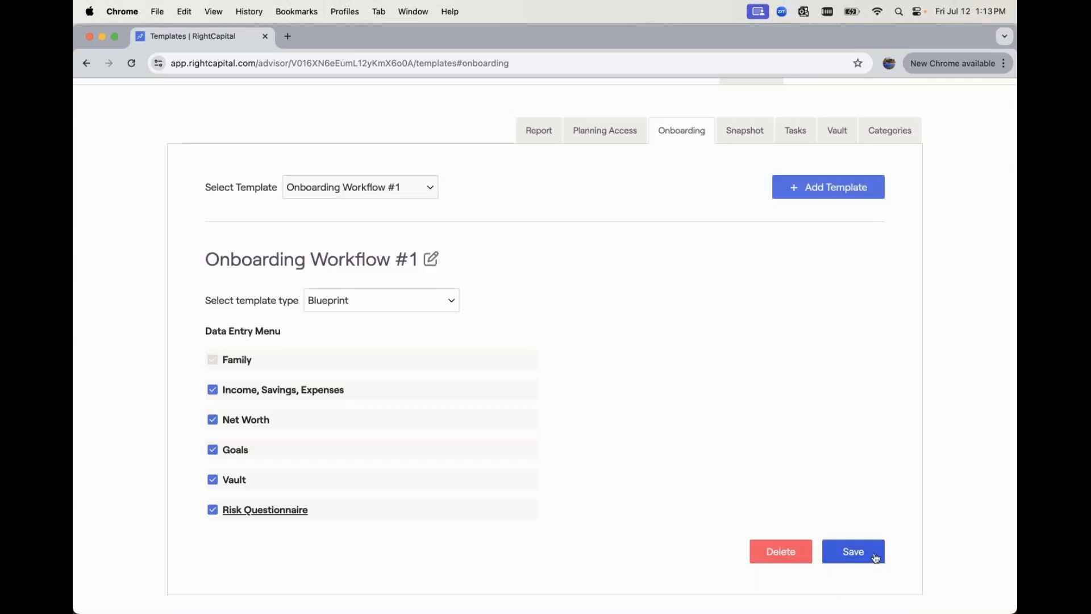
scroll(581, 221, "up", 2)
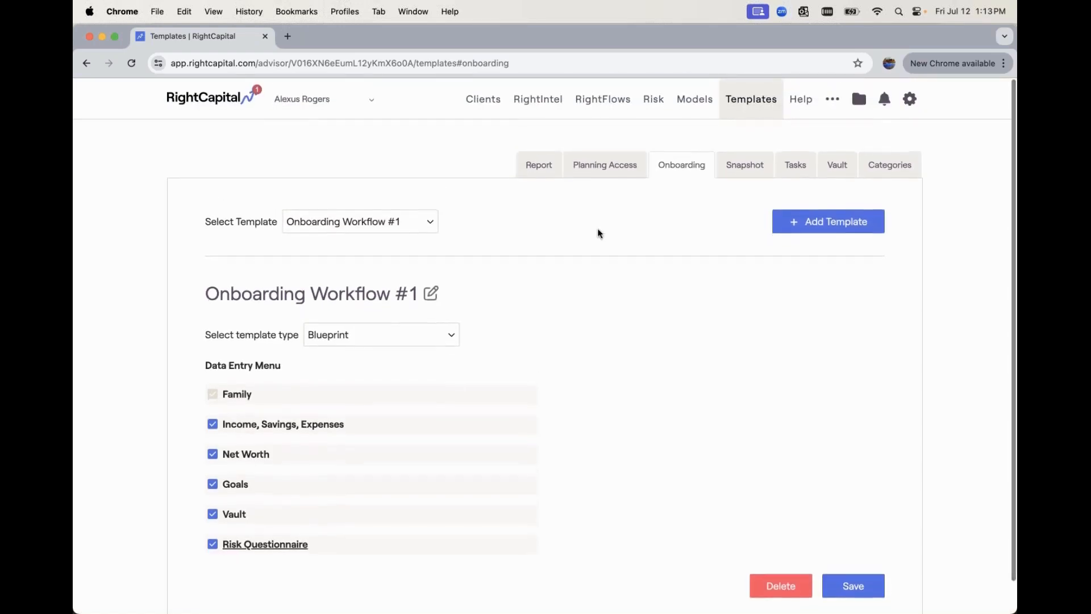
- Find the client by name and apply the Onboarding Workflow #1 template to their onboarding
left_click(479, 100)
type("winston")
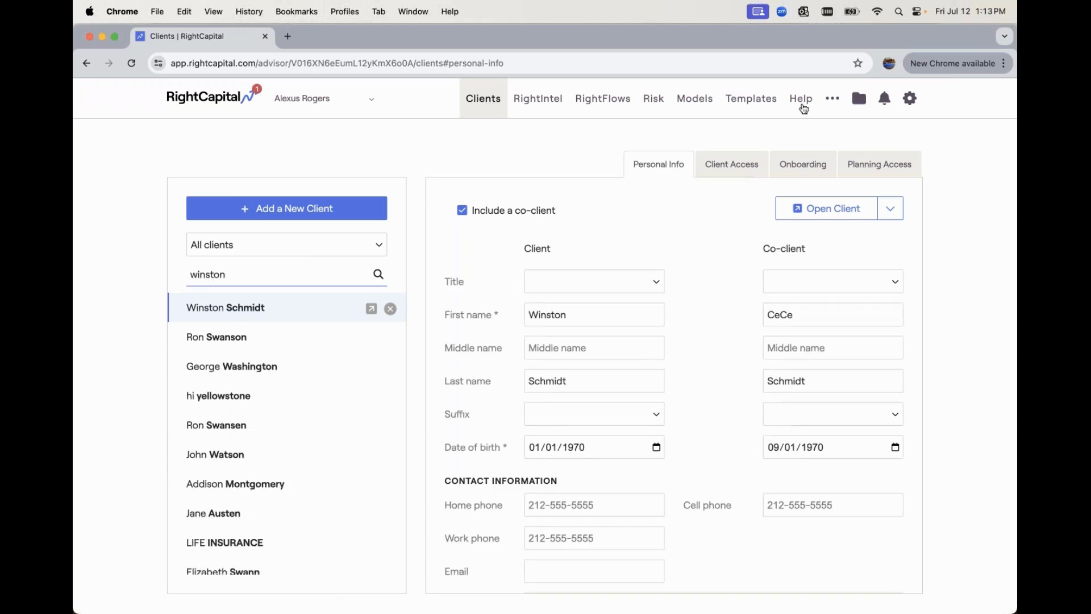
left_click(801, 169)
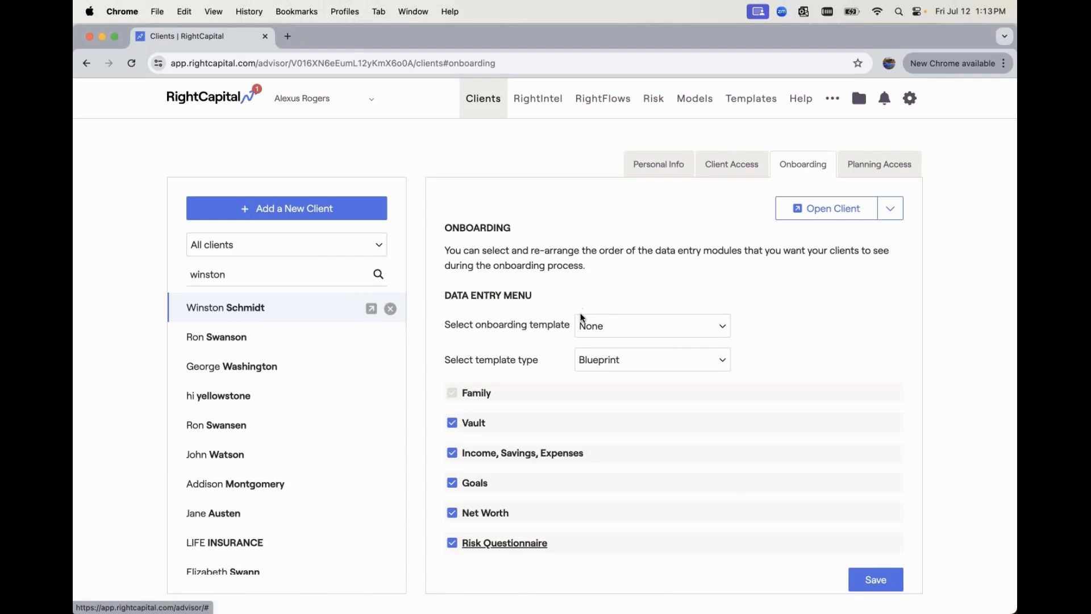
left_click(625, 331)
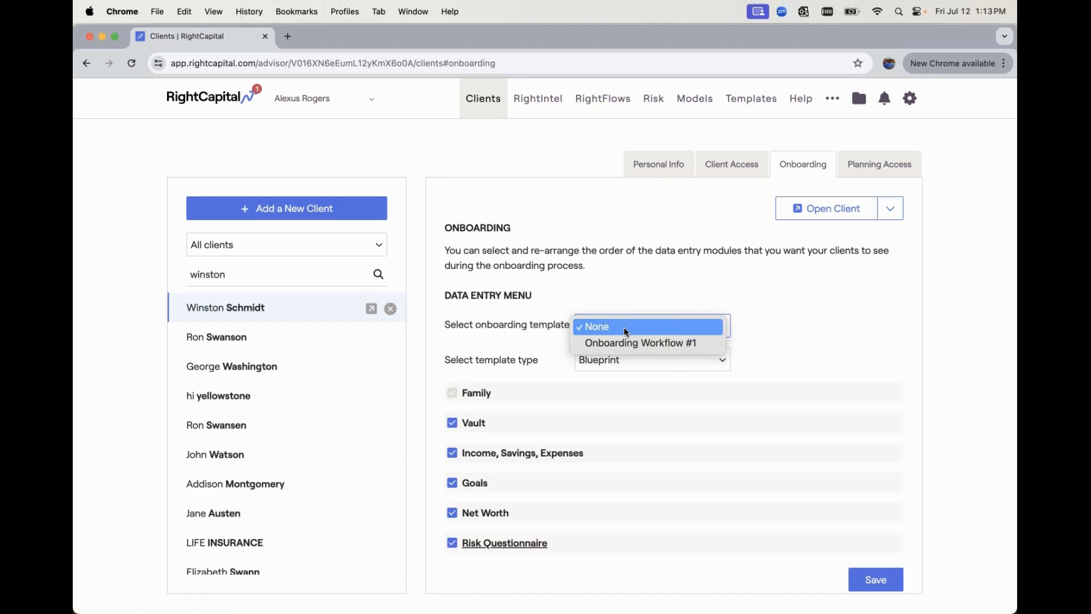
left_click(635, 343)
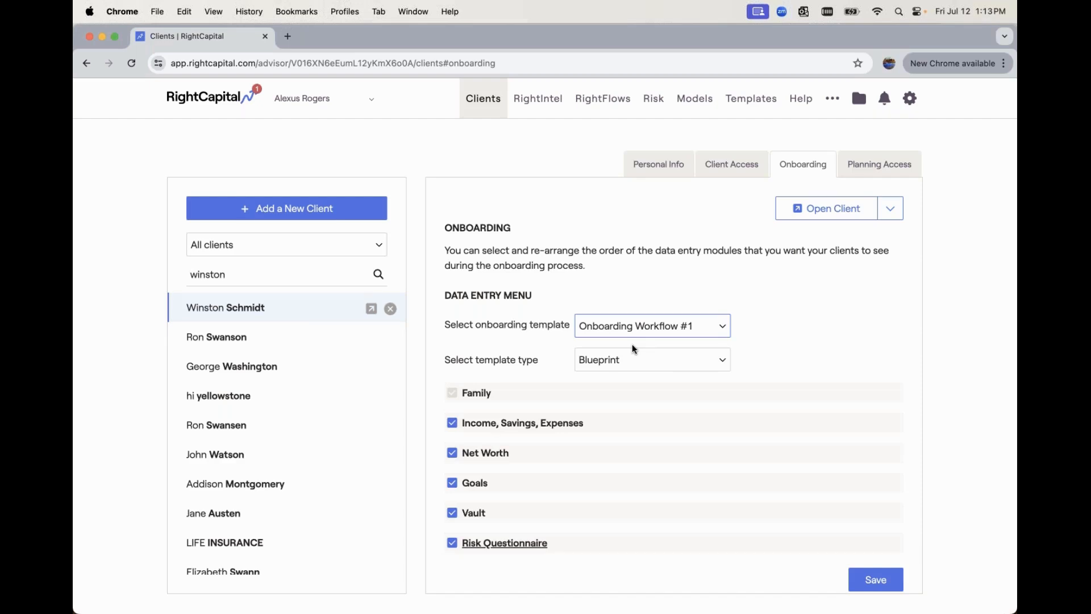
scroll(634, 348, "down", 1)
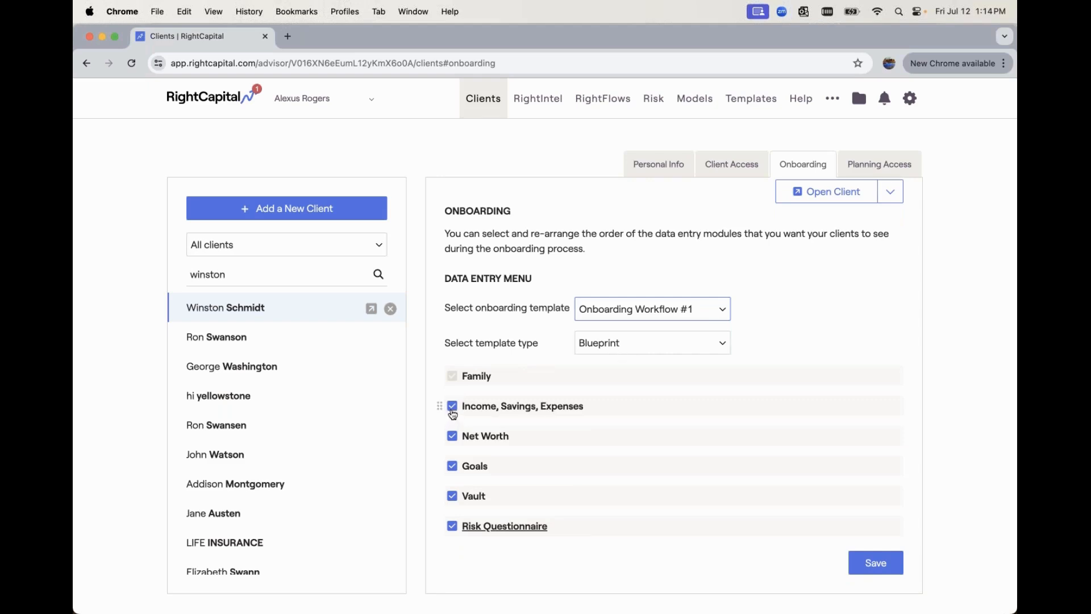
- Turn off Income/Savings/Expenses, Vault and Risk Questionnaire, keeping Net Worth and Goals, and save
mouse_move(441, 405)
left_mouse_down()
mouse_move(466, 431)
mouse_move(438, 460)
mouse_move(453, 413)
left_mouse_up()
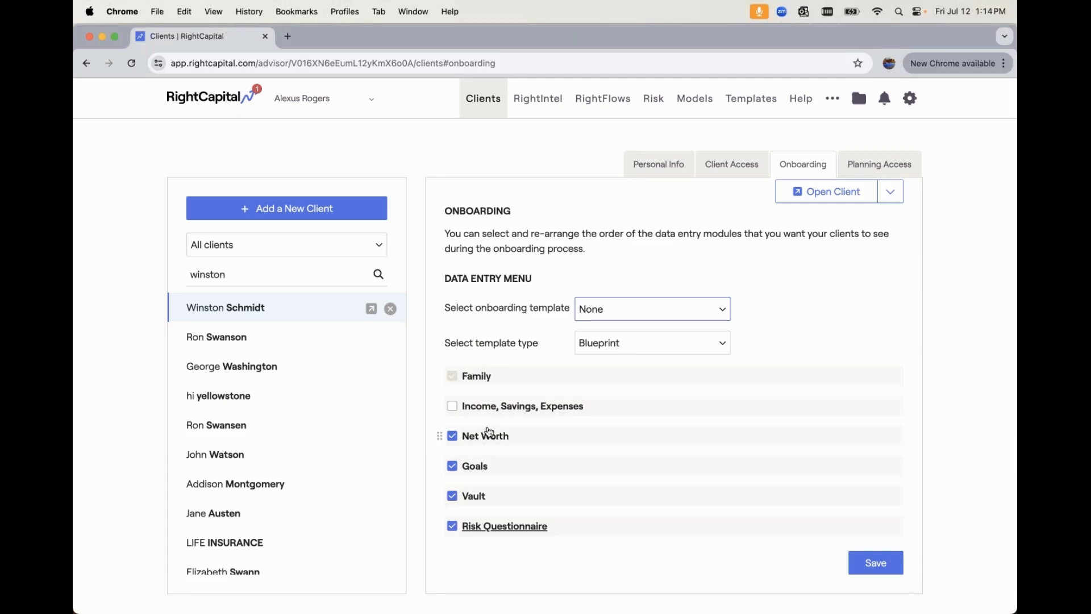
left_click(473, 498)
left_click(452, 526)
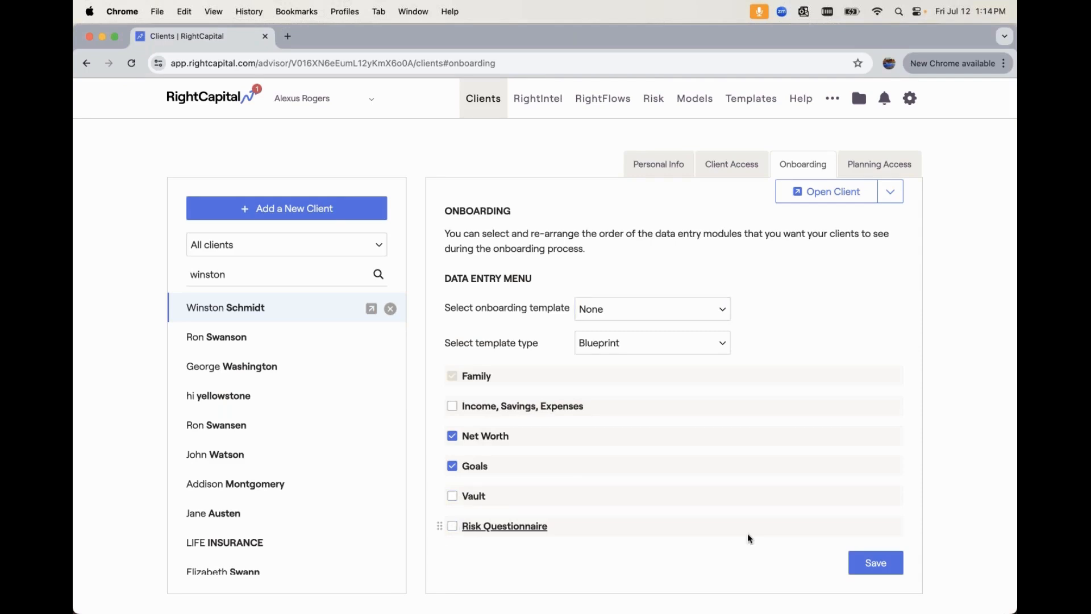
left_click(884, 565)
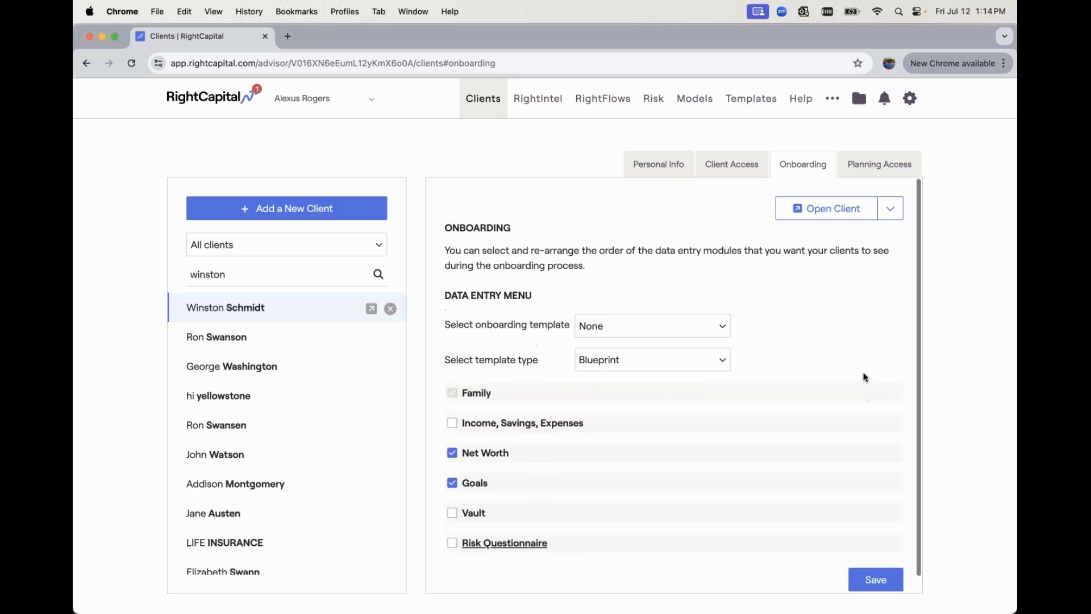
- Preview the client's onboarding and scroll through the $2,026,000 Net Worth step
left_click(847, 212)
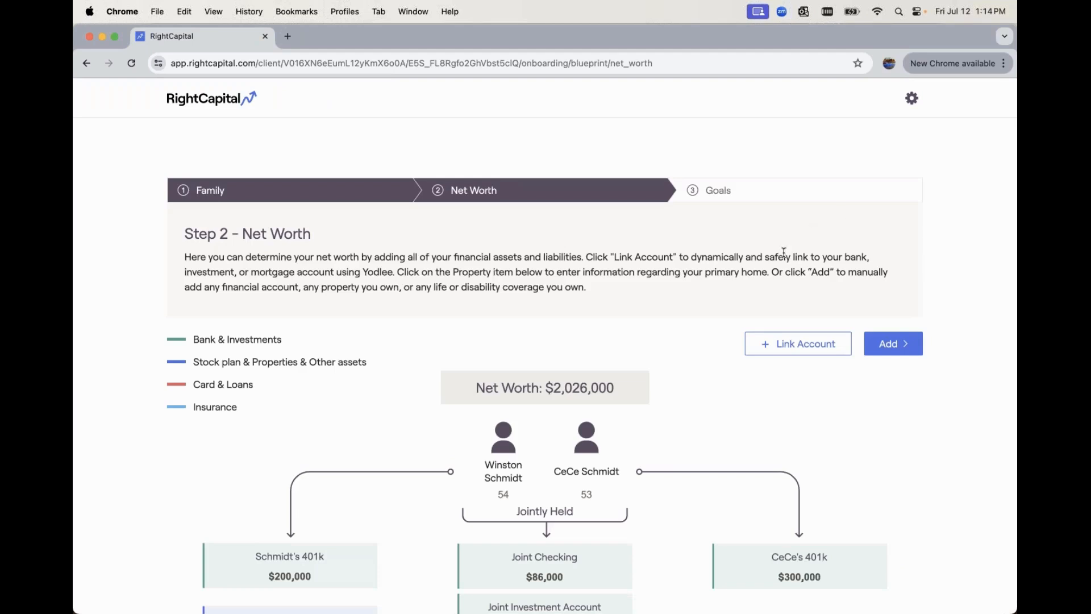
scroll(784, 252, "down", 3)
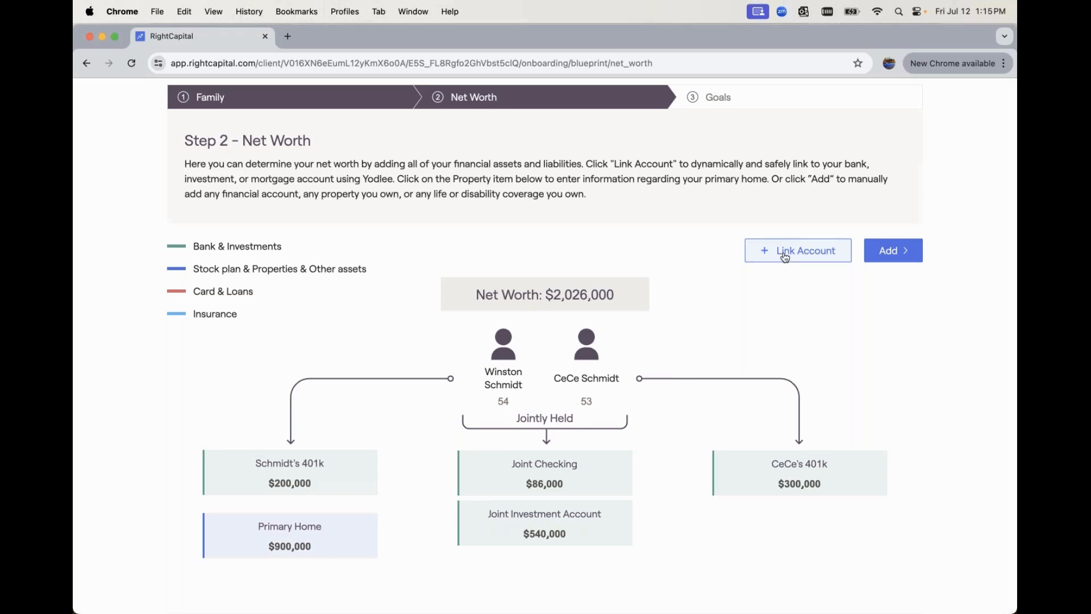
scroll(785, 257, "down", 3)
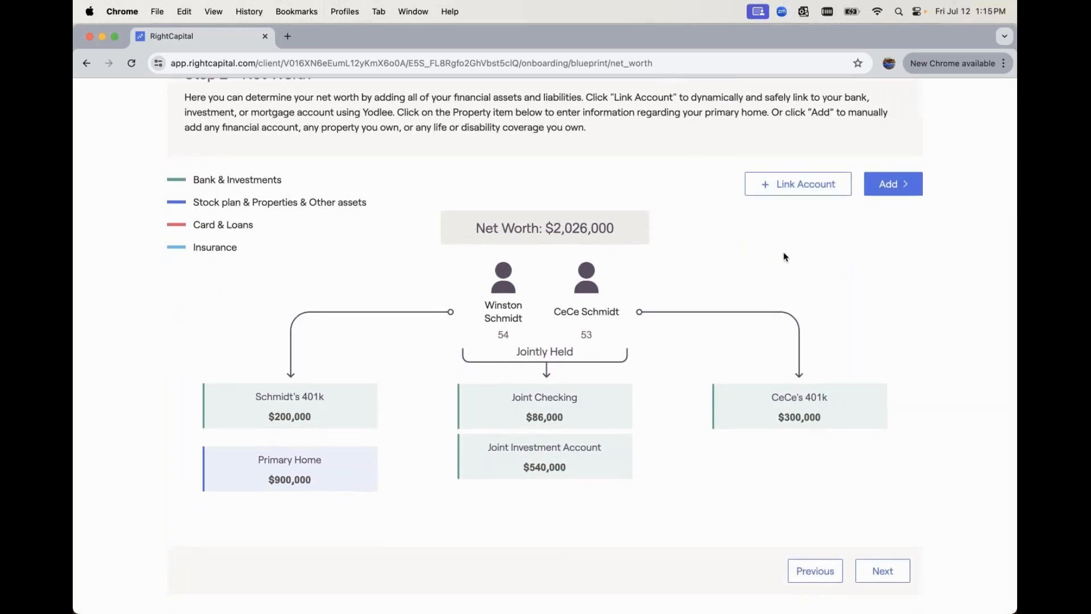
scroll(784, 257, "up", 2)
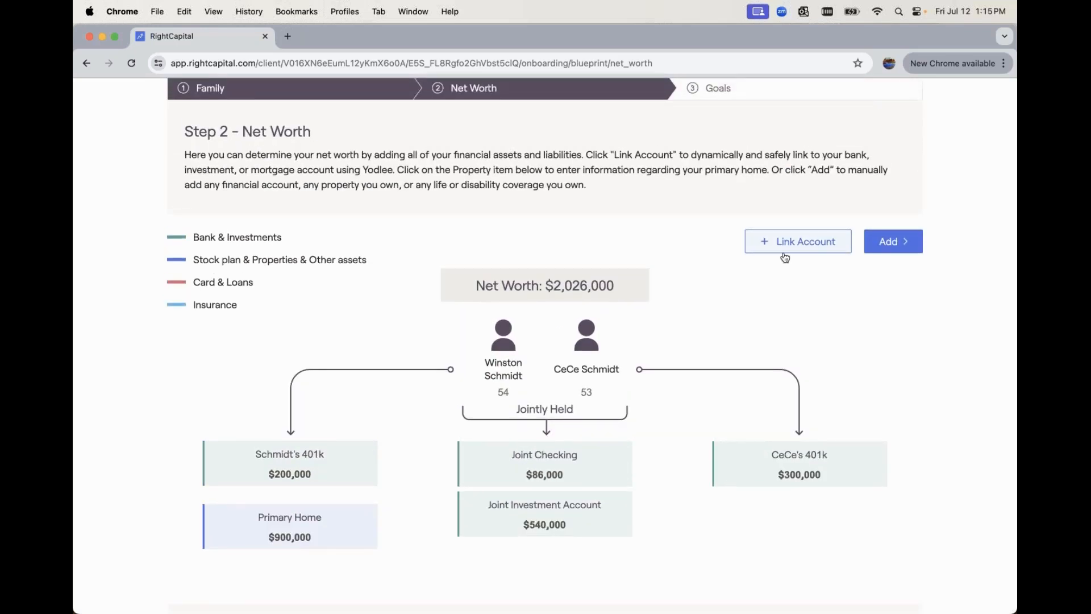
scroll(785, 256, "up", 3)
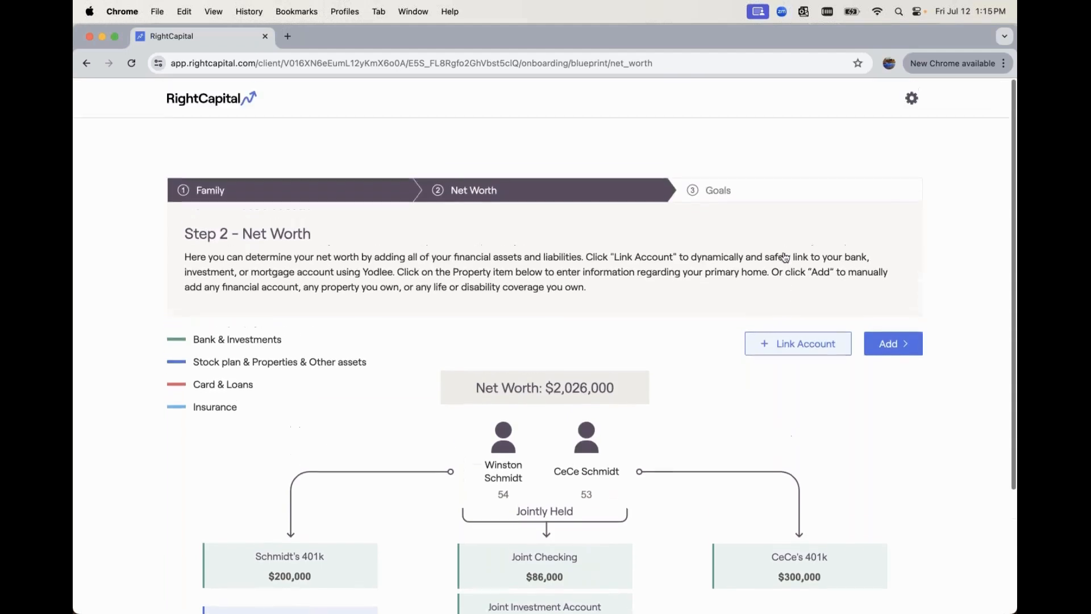
- Search the client again and open their Client Access onboarding module settings
left_click(200, 102)
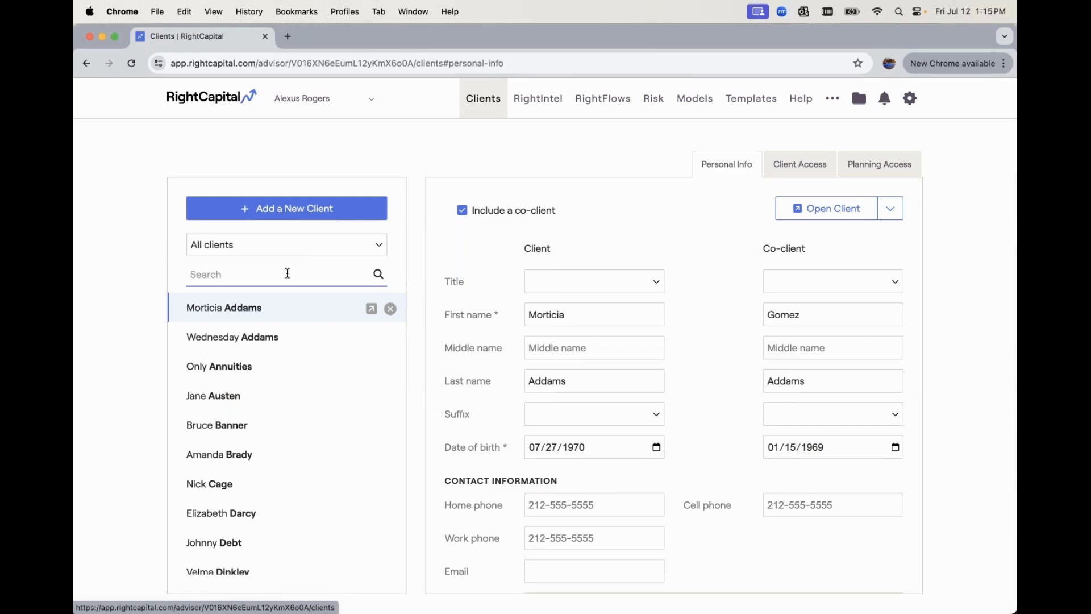
type("winston")
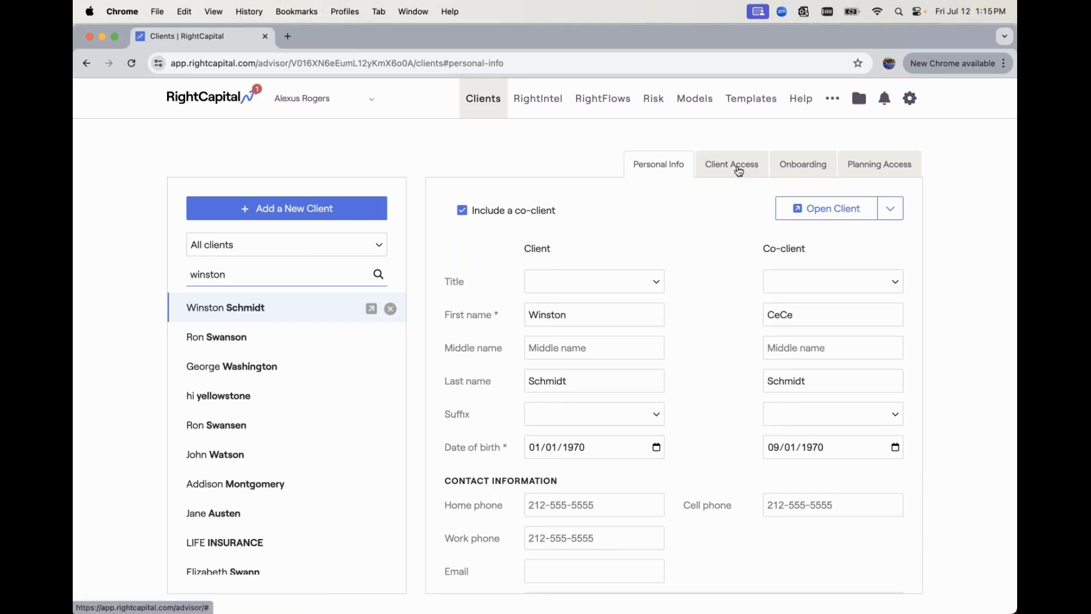
left_click(733, 166)
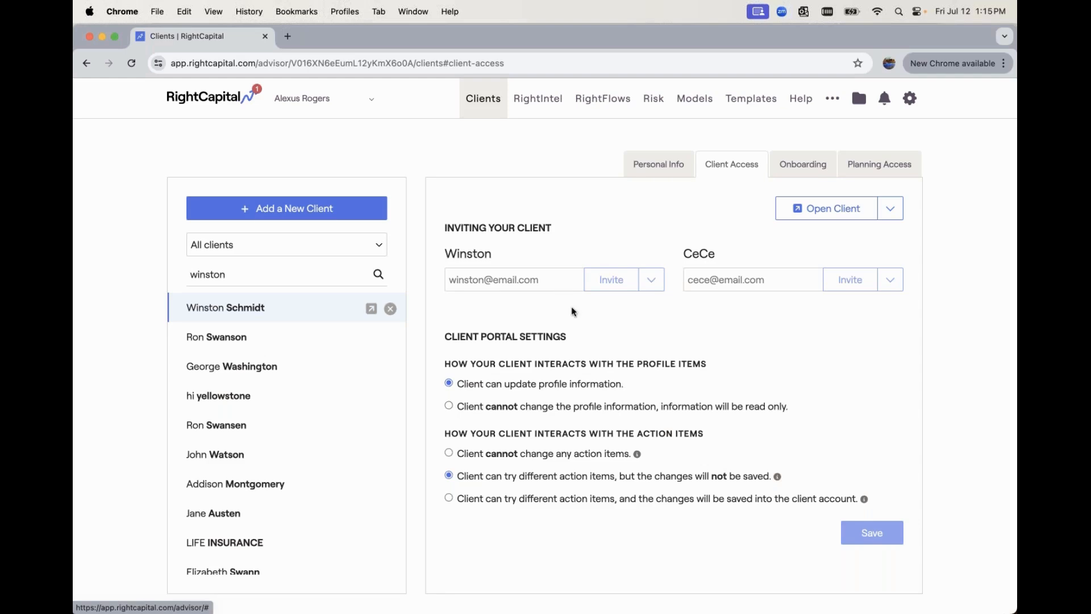
left_click(799, 169)
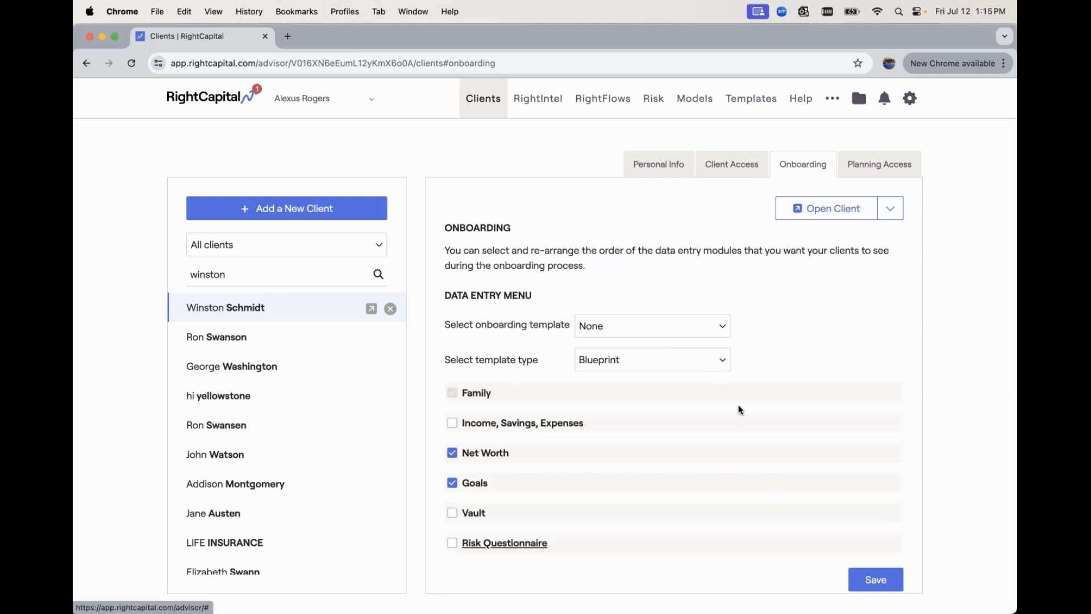
- Toggle the Income, Vault, Risk Questionnaire and Net Worth module checkboxes without saving
left_click(452, 423)
left_click(452, 512)
left_click(452, 543)
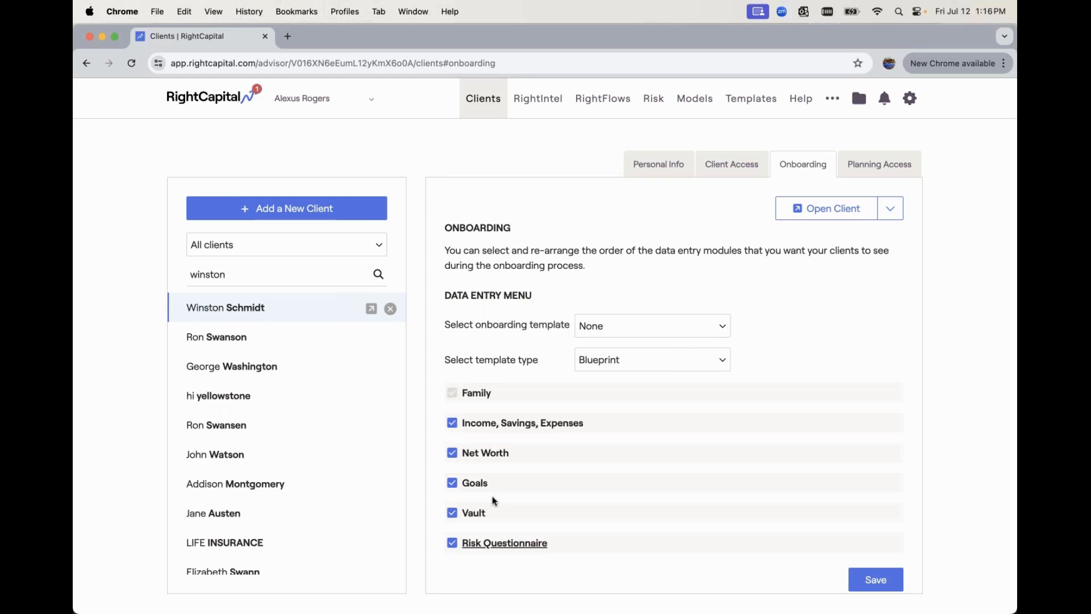
left_click(481, 428)
left_click(479, 457)
left_click(494, 430)
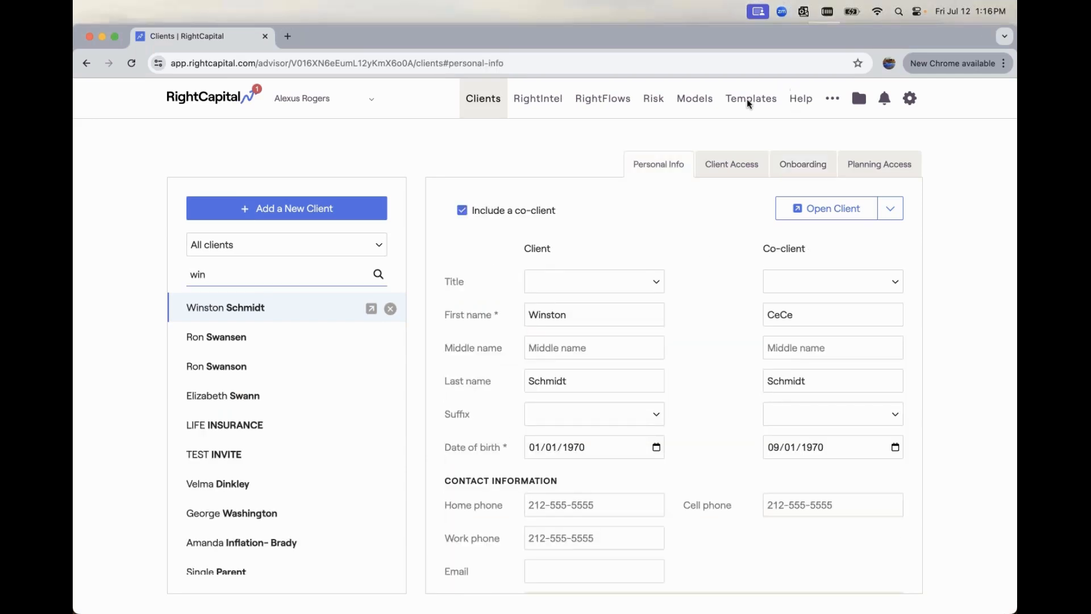
- Open Client Settings and show the Client Groups table
mouse_move(833, 105)
left_click(715, 136)
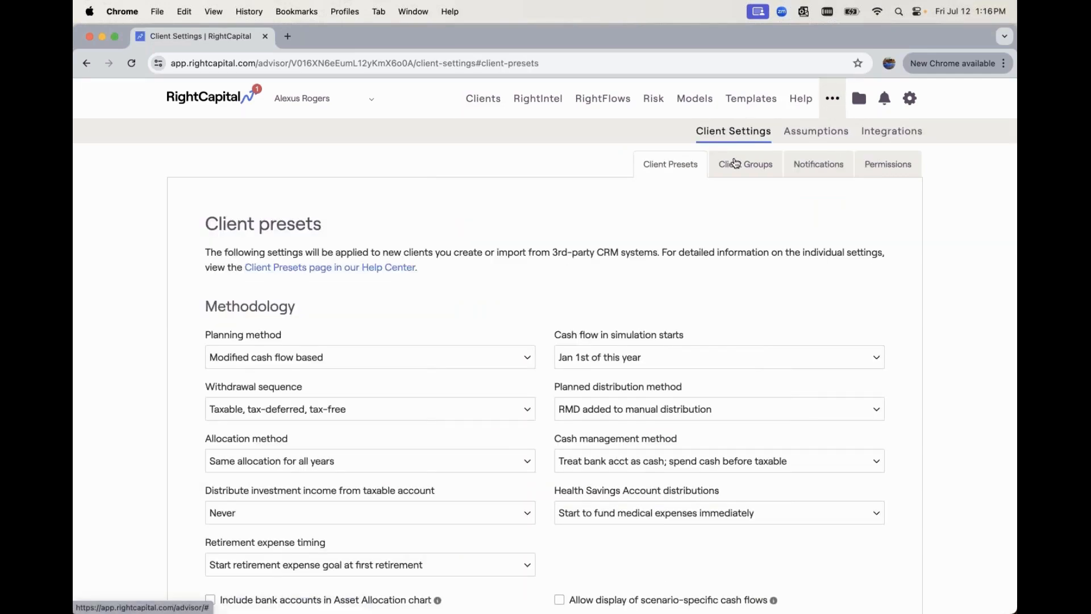
left_click(735, 163)
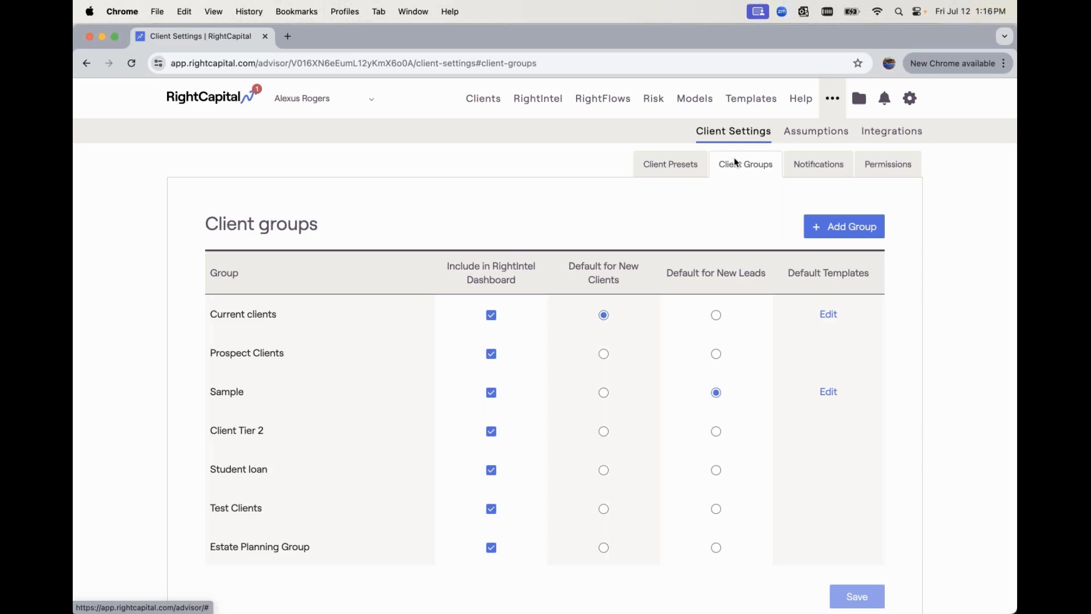
scroll(694, 261, "down", 2)
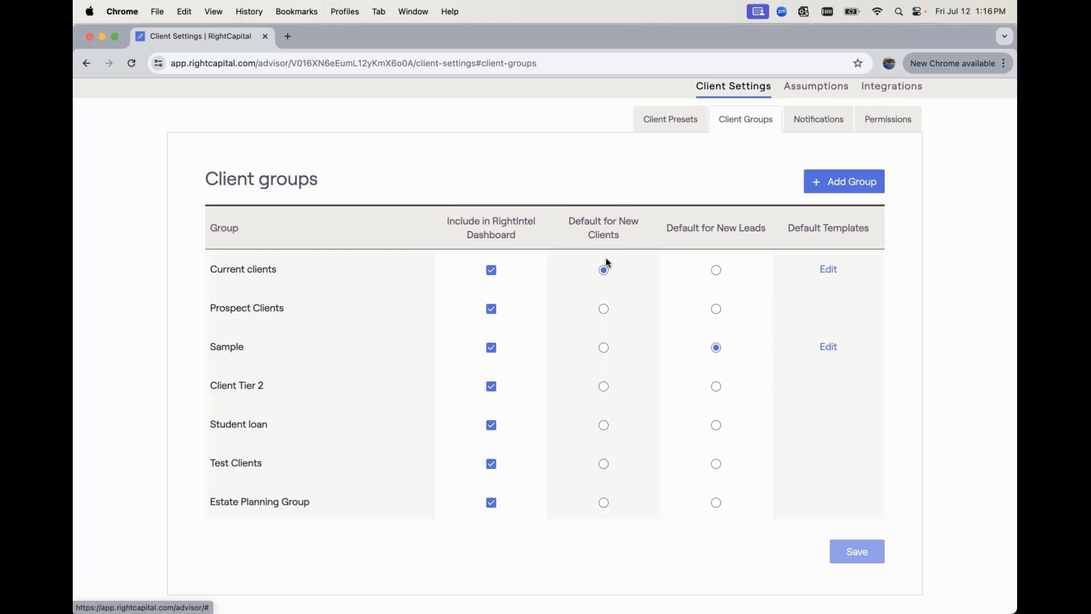
- Set the Current clients group's default onboarding template to Onboarding Workflow #1 and save
left_click(829, 268)
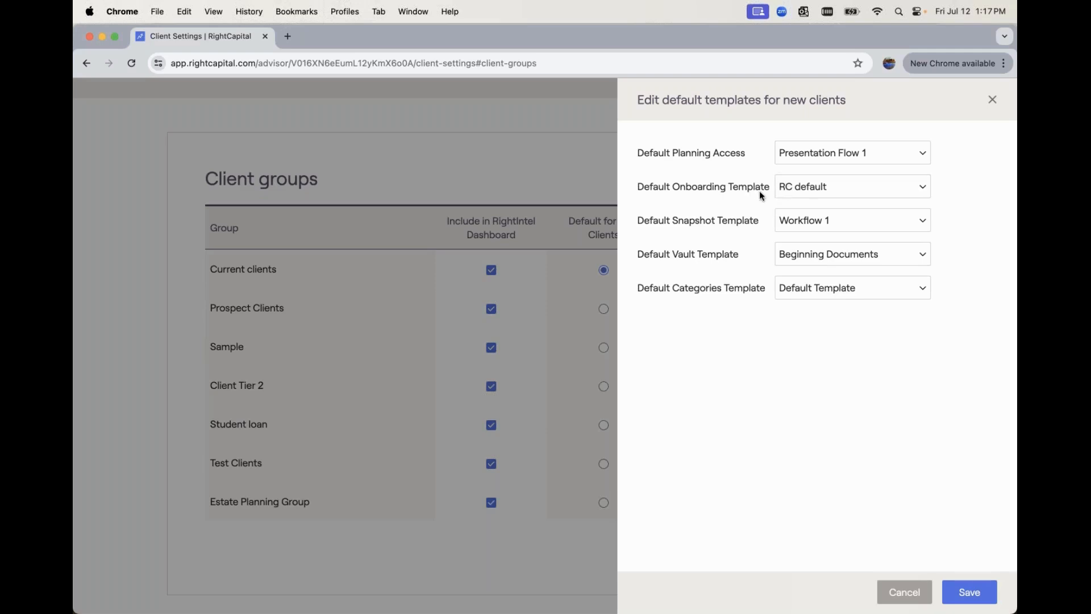
left_click(827, 189)
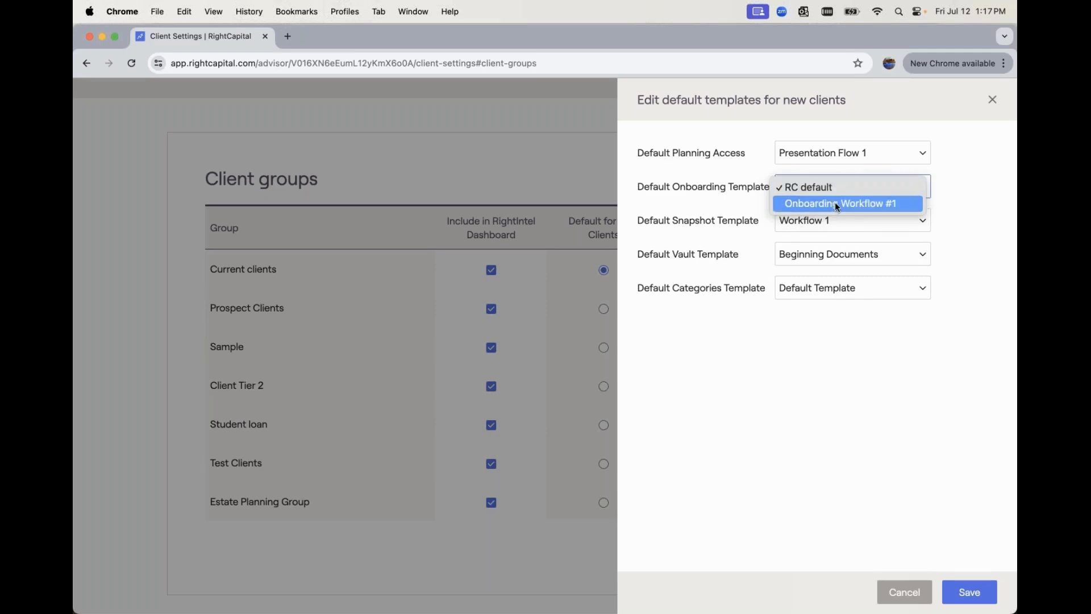
left_click(834, 203)
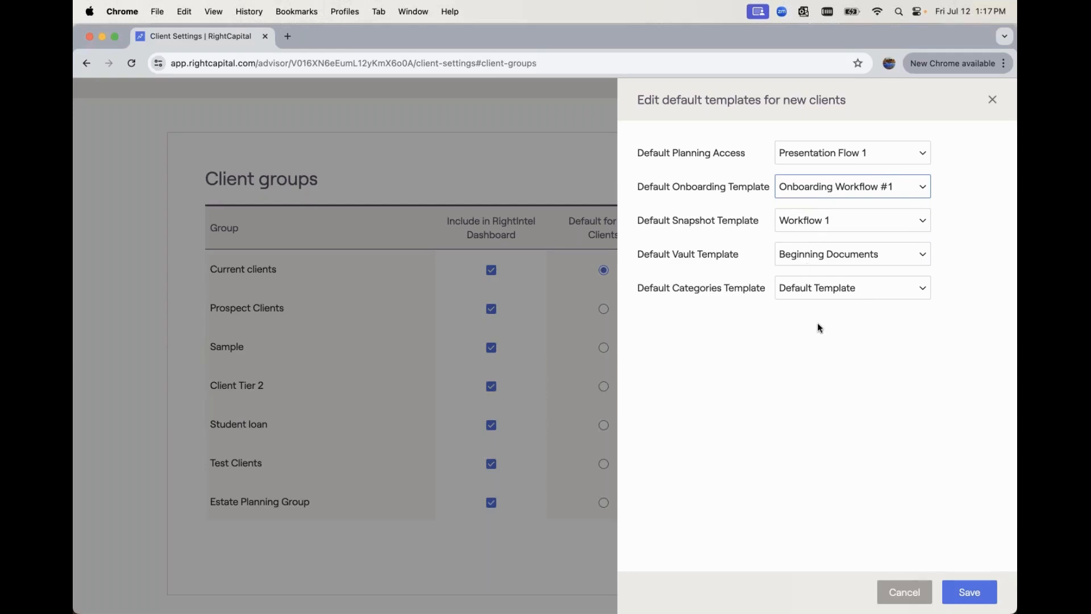
left_click(958, 594)
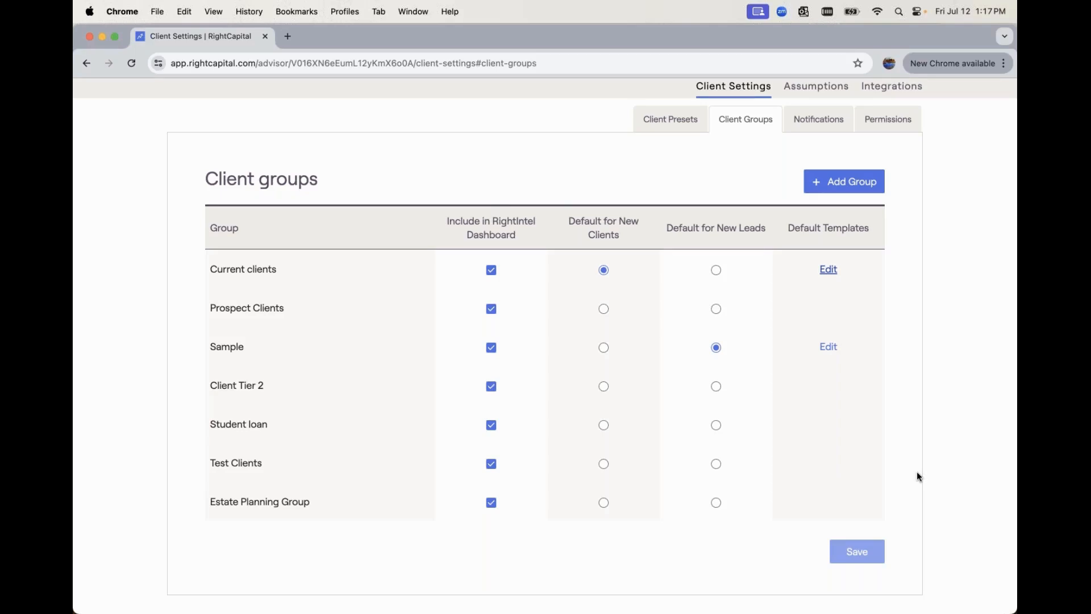
left_click(830, 347)
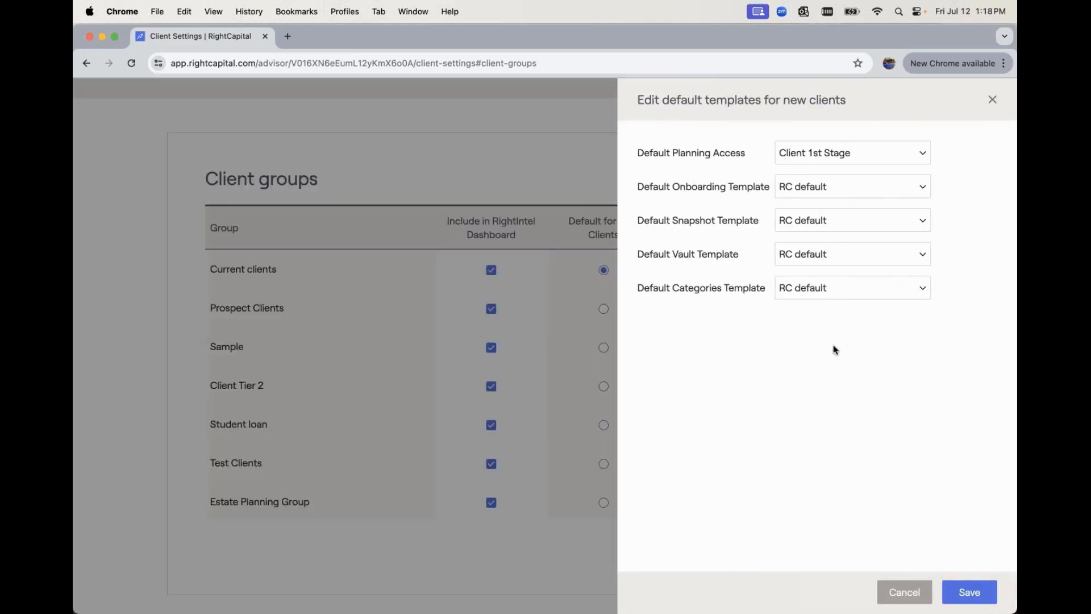
left_click(823, 190)
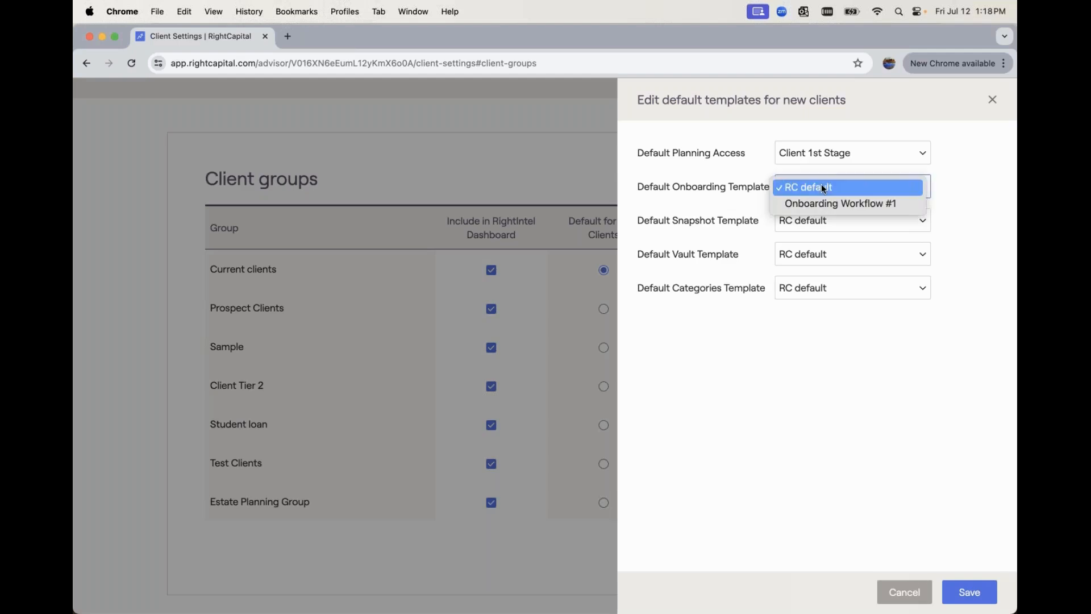
left_click(1003, 215)
left_click(992, 100)
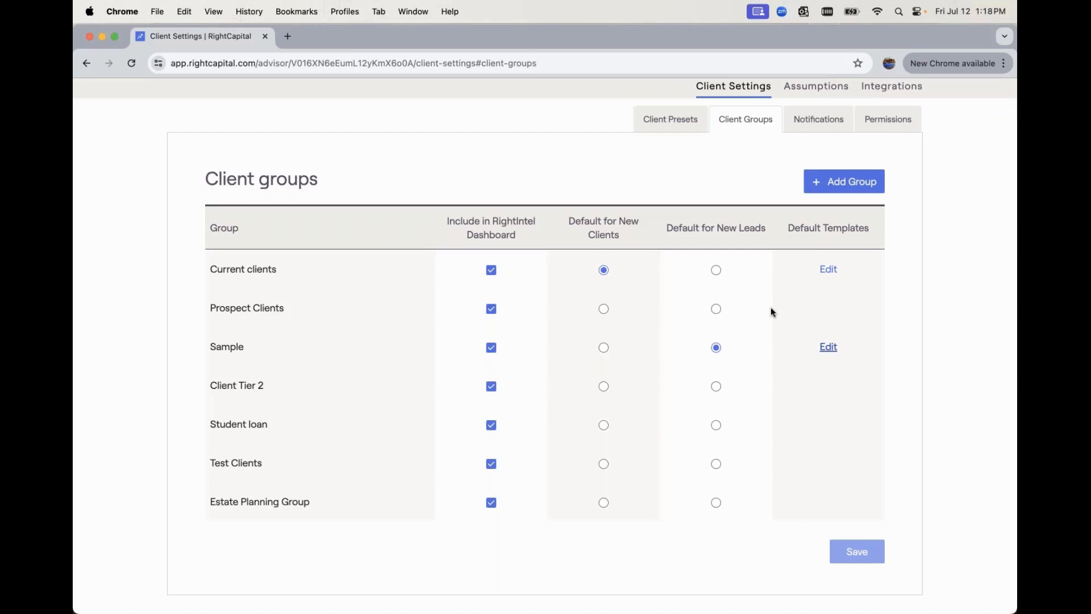
scroll(770, 312, "up", 2)
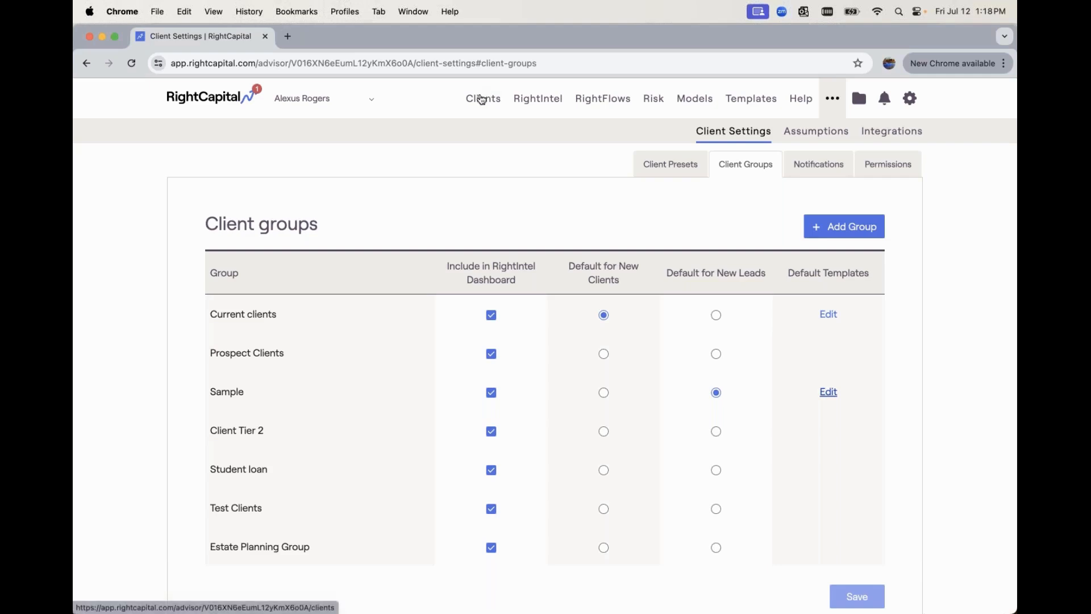
- Add a new client with first and last name, choosing to input their information now
left_click(481, 99)
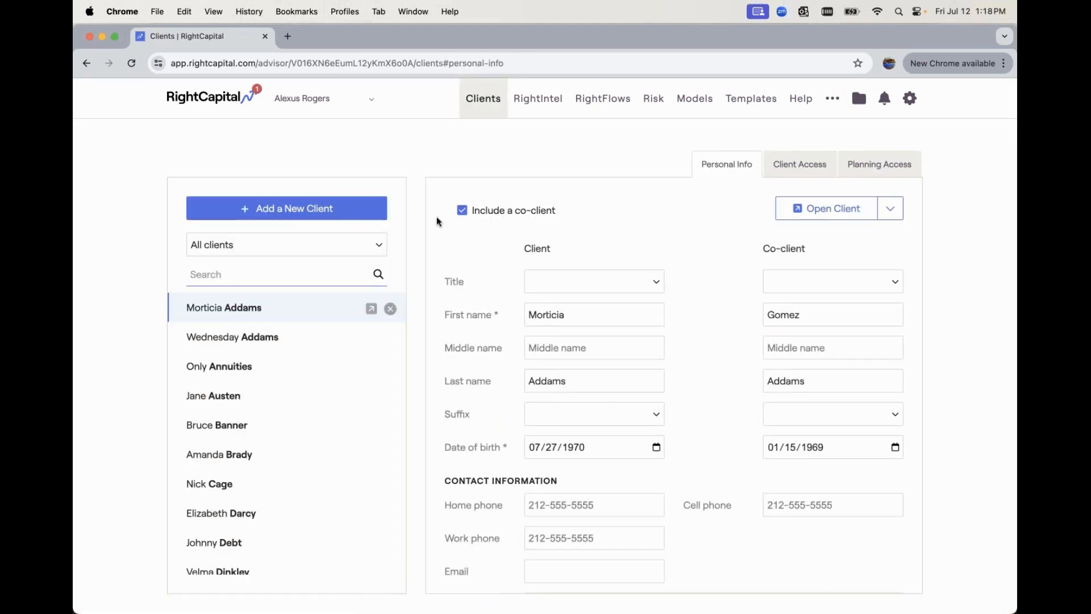
left_click(272, 212)
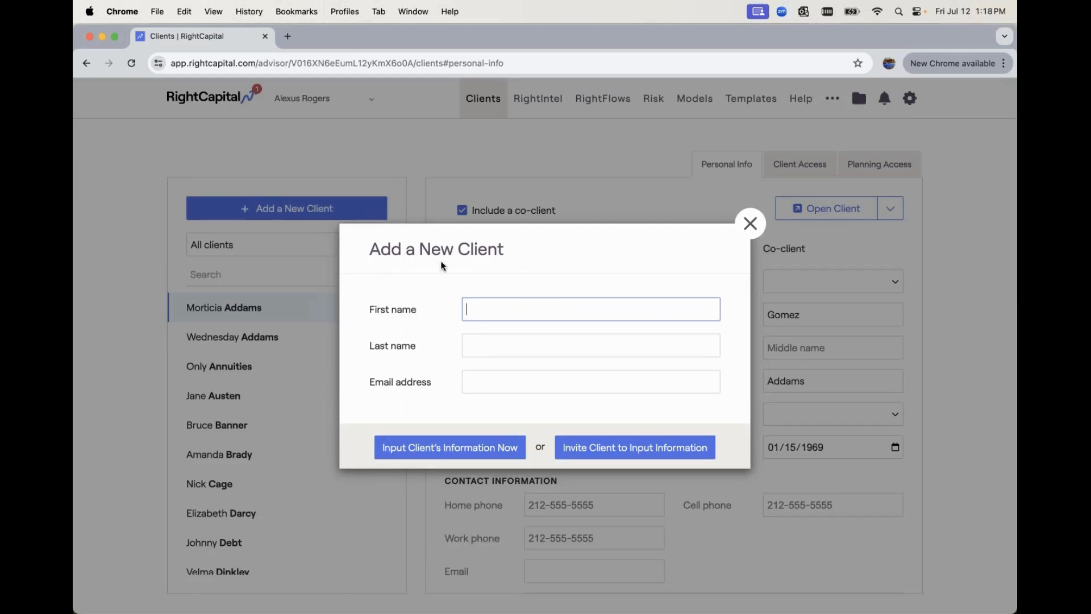
type("Jack")
key("Tab")
type("Sparrow")
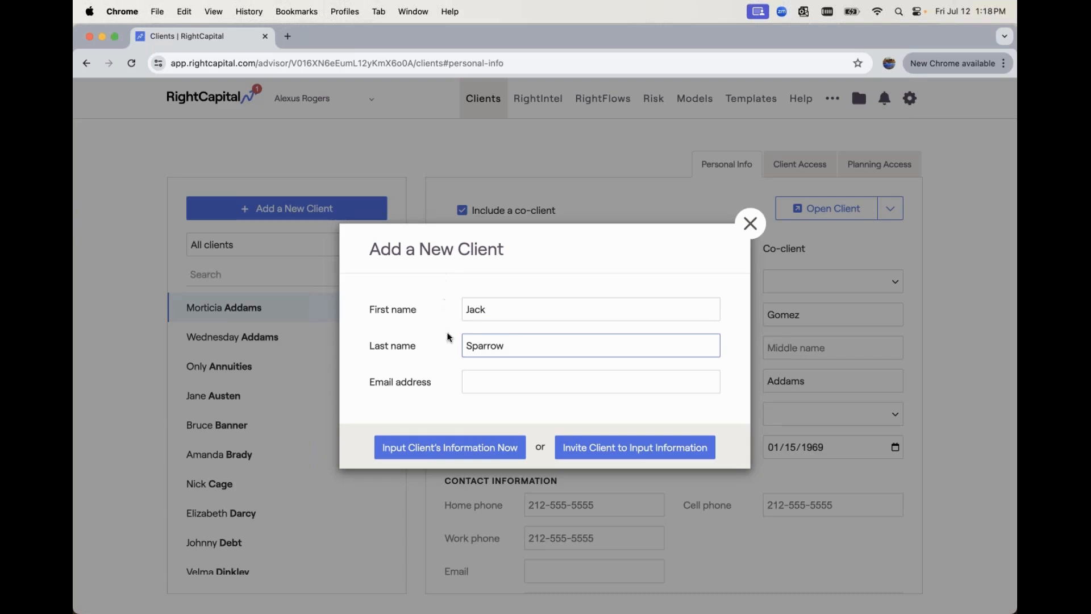
left_click(480, 384)
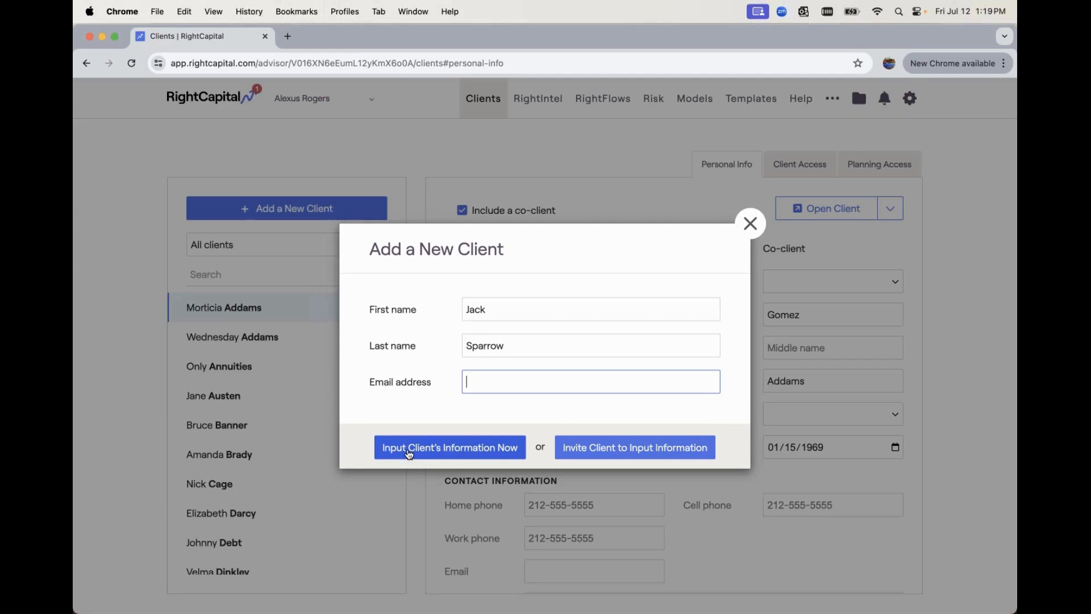
left_click(409, 454)
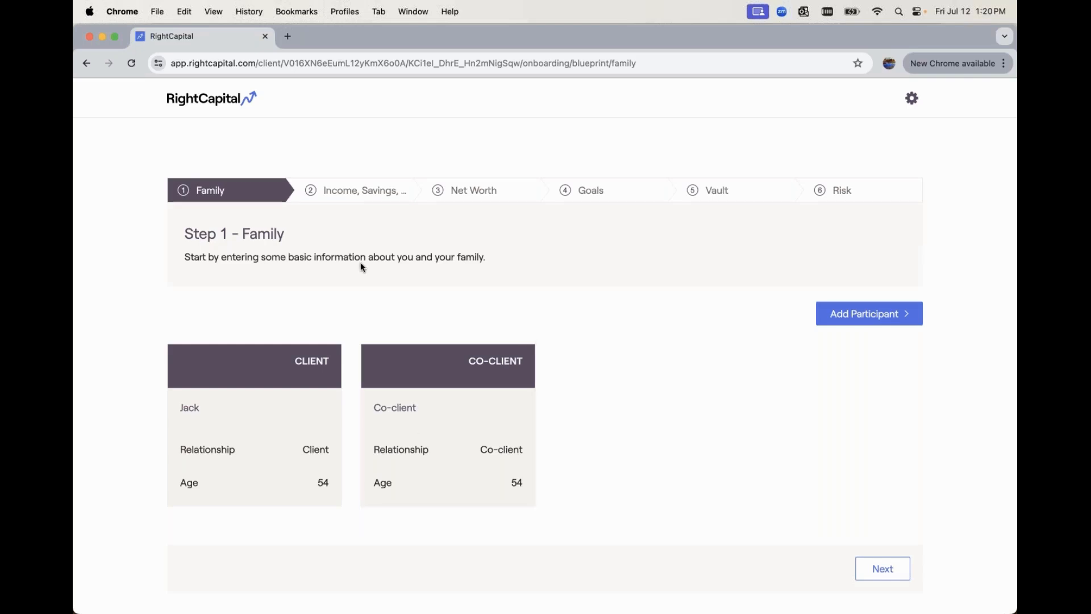
- Replace the co-client's placeholder first name with their real first name and save
mouse_move(499, 448)
left_click(470, 437)
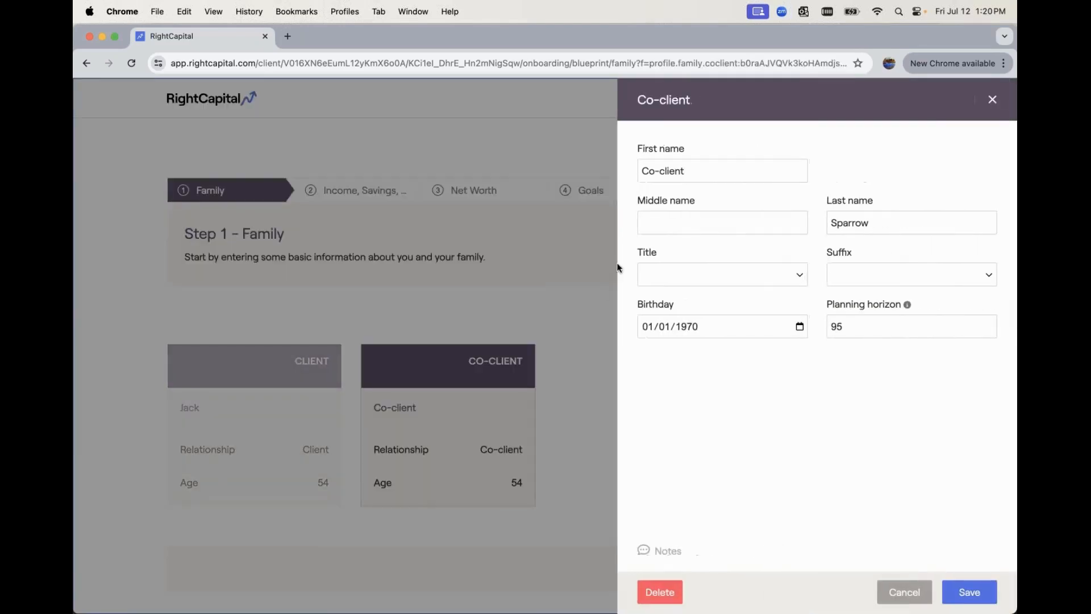
key("BackSpace")
type("CeCelia")
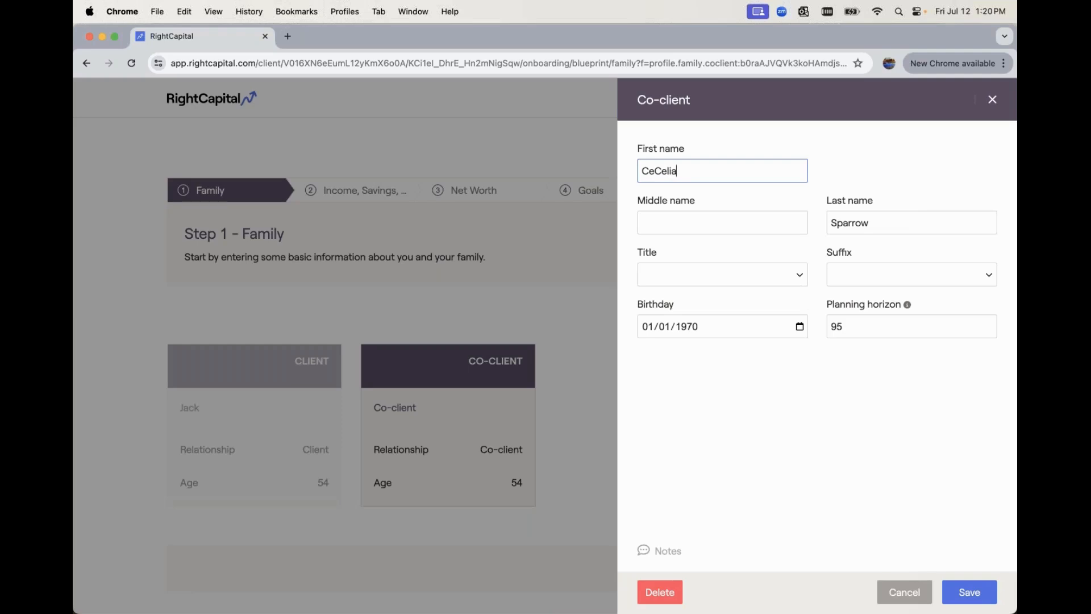
left_click(979, 592)
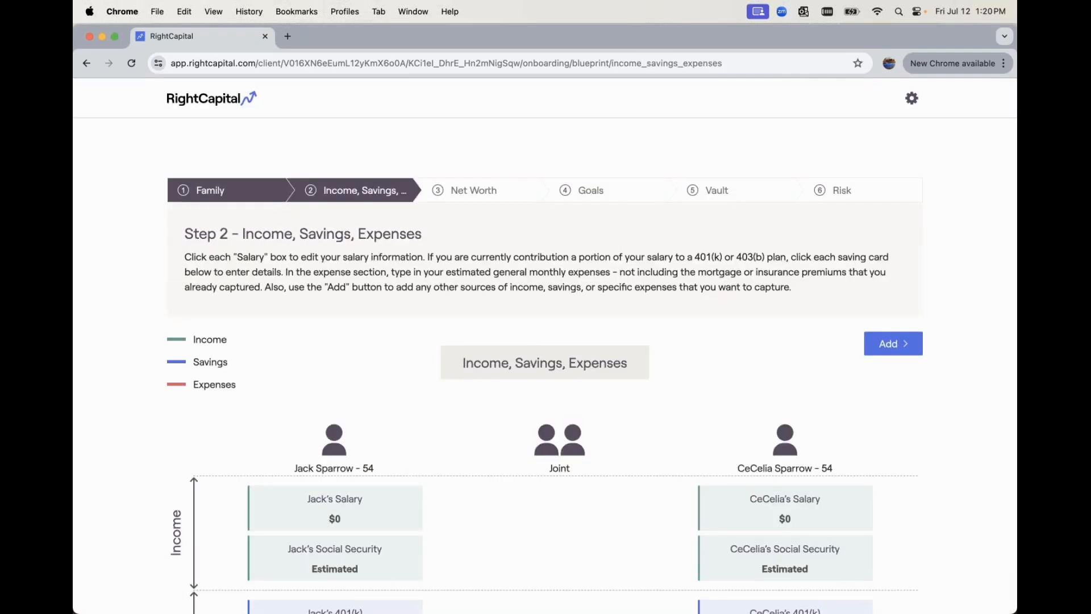
- Change the primary client's annual salary to $130,000
scroll(545, 341, "down", 3)
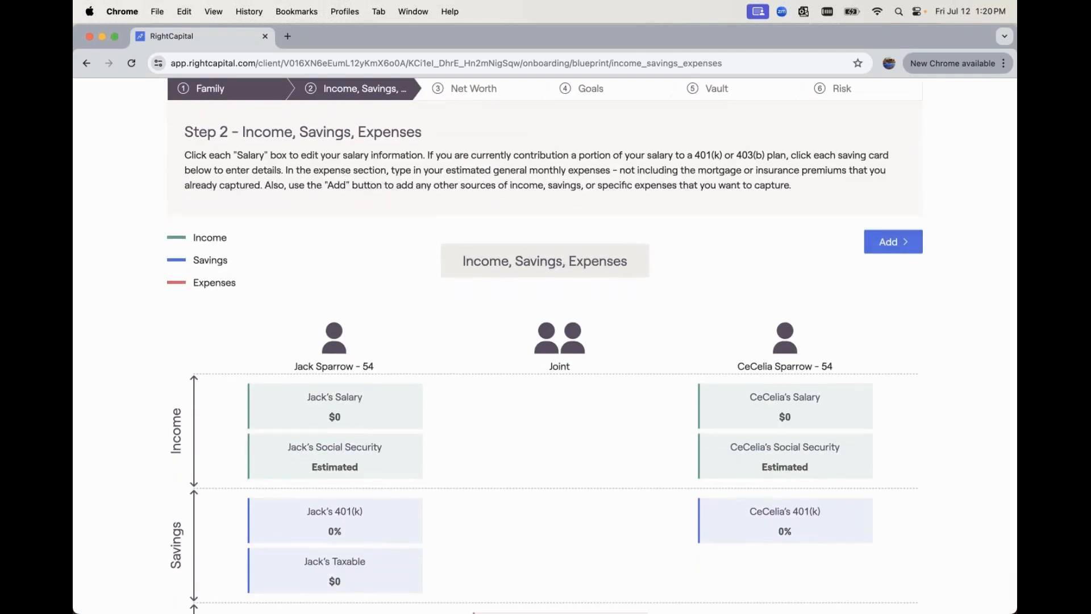
scroll(545, 341, "down", 2)
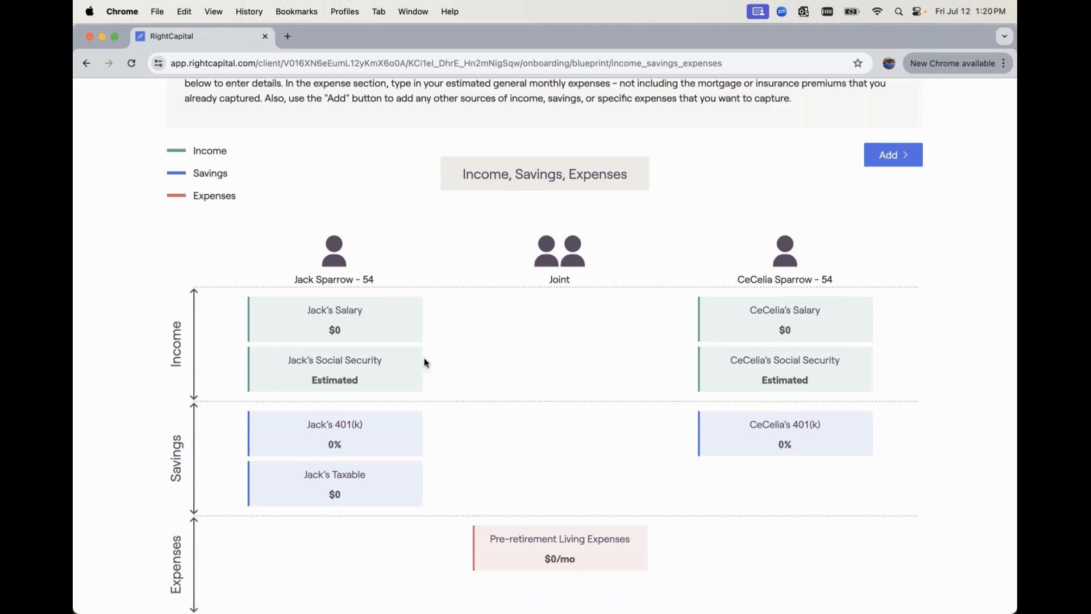
left_click(879, 162)
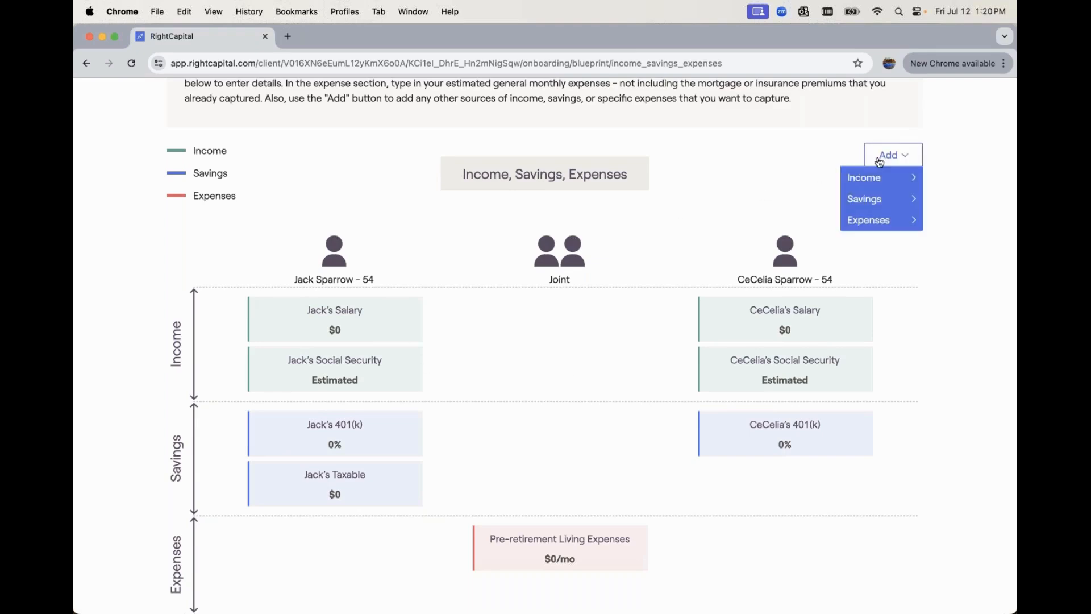
left_click(771, 146)
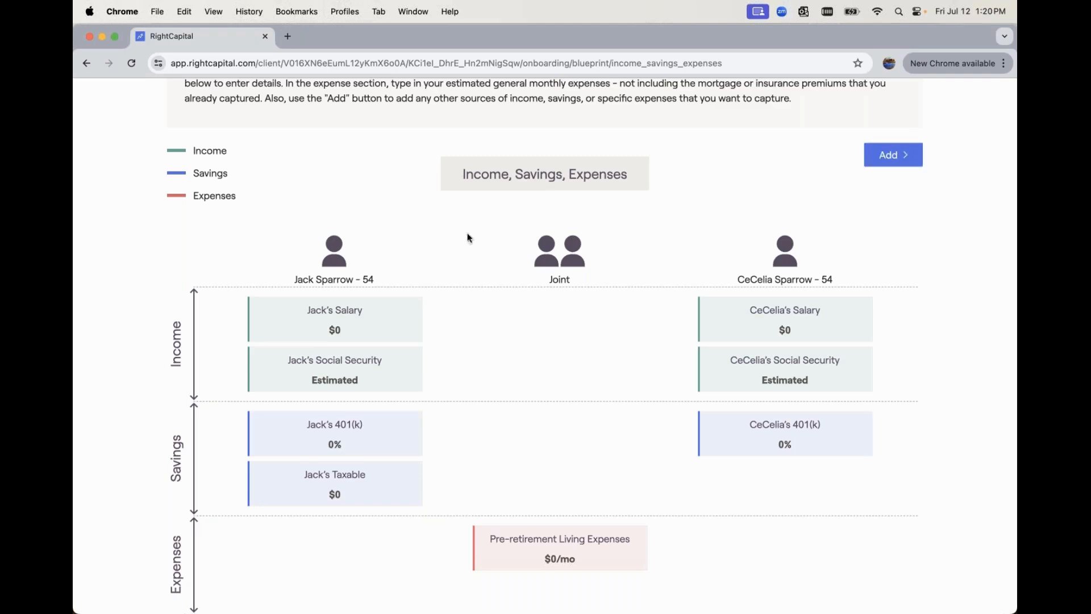
scroll(379, 323, "down", 2)
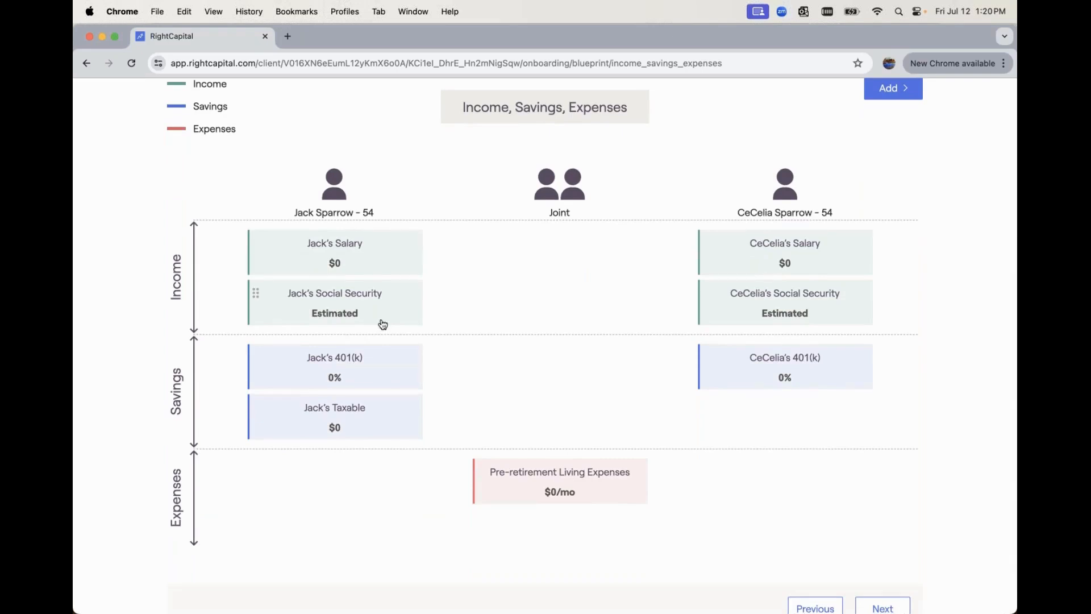
left_click(327, 267)
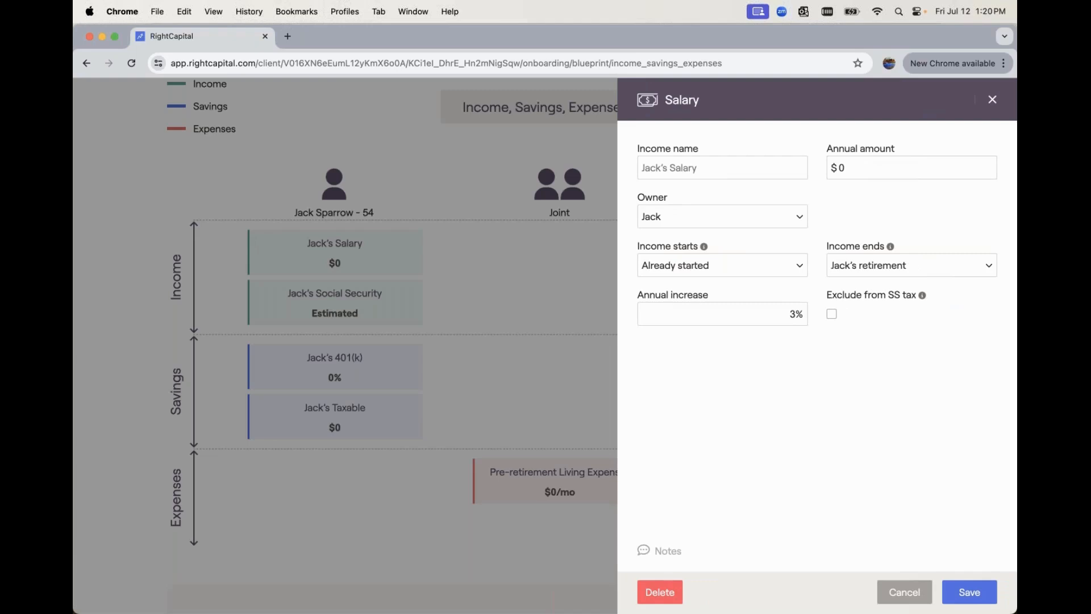
left_click(857, 170)
key("BackSpace")
type("130,000")
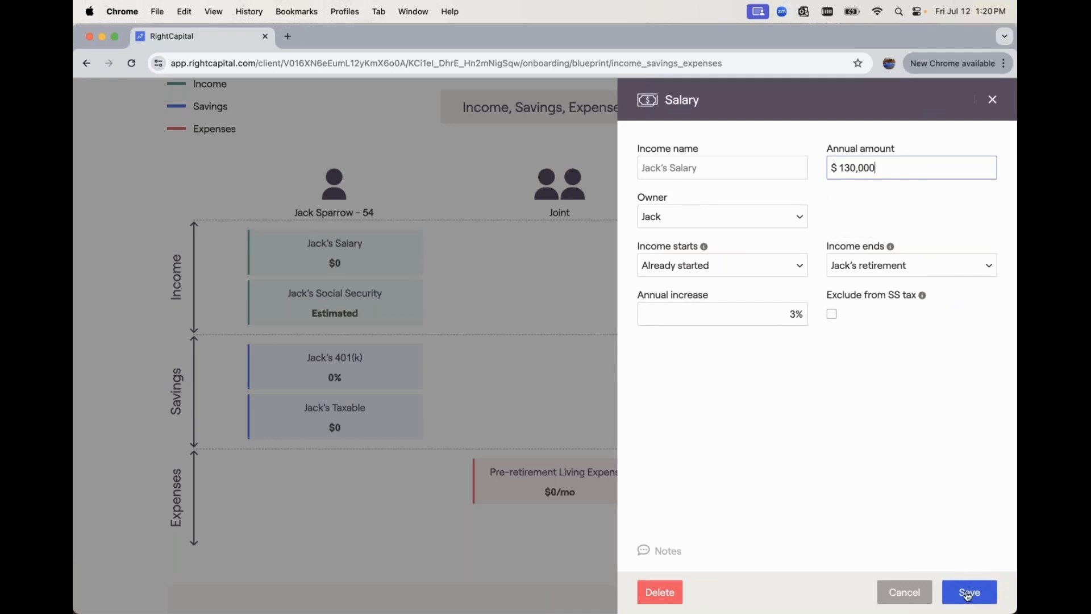
left_click(967, 594)
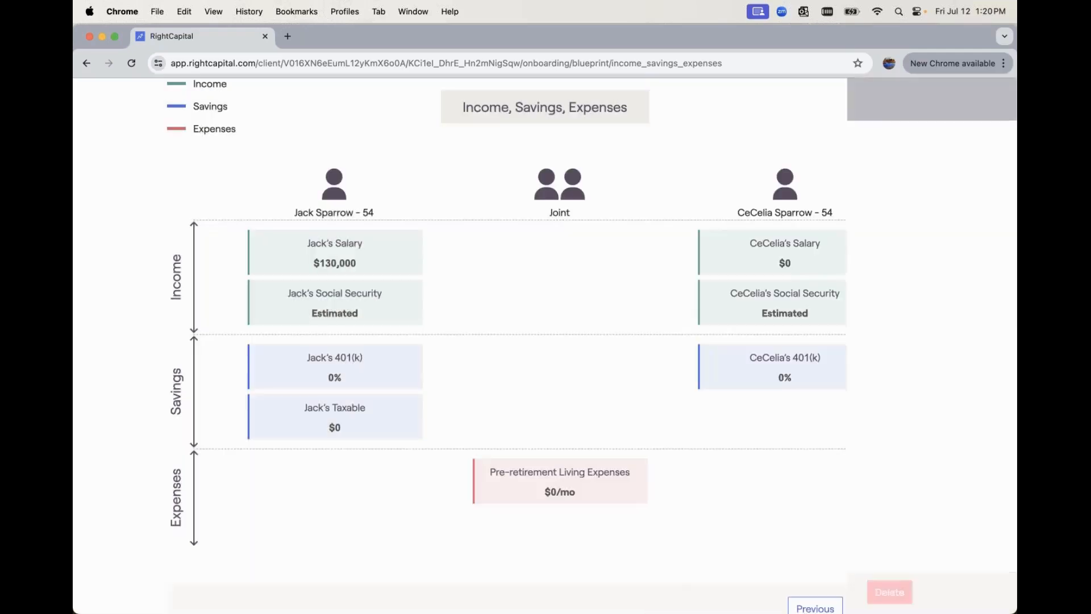
- Set the primary client's 401(k) target to Maximum contribution
left_click(750, 301)
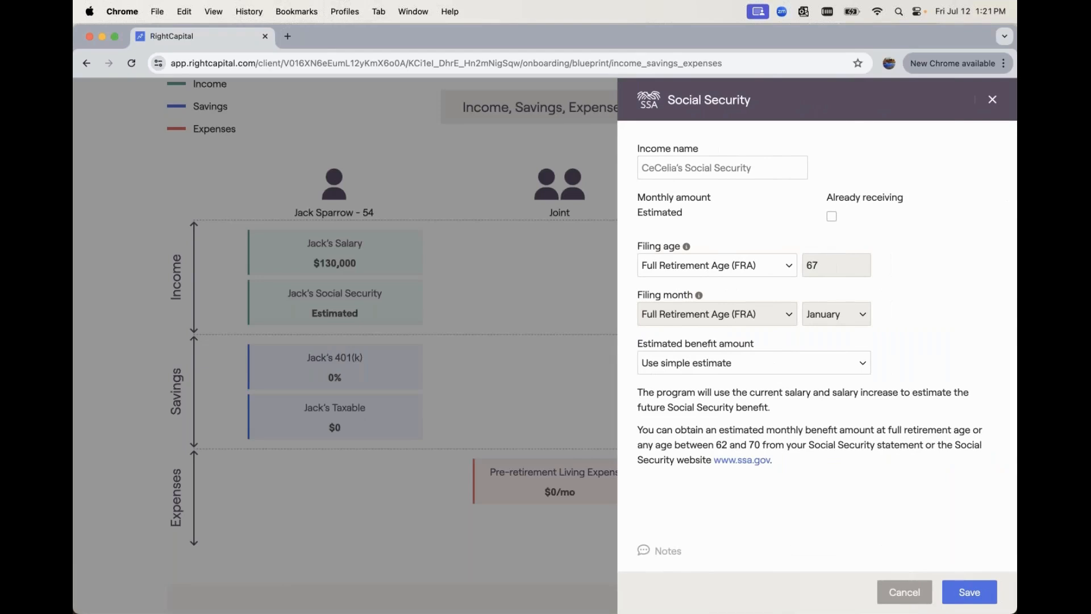
left_click(903, 591)
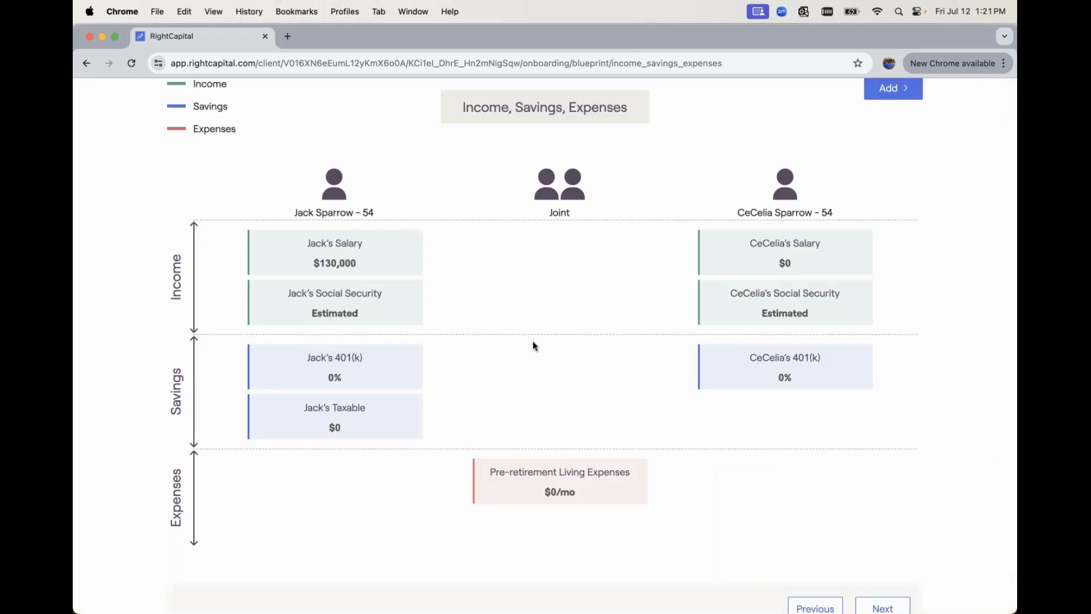
left_click(397, 365)
mouse_move(700, 252)
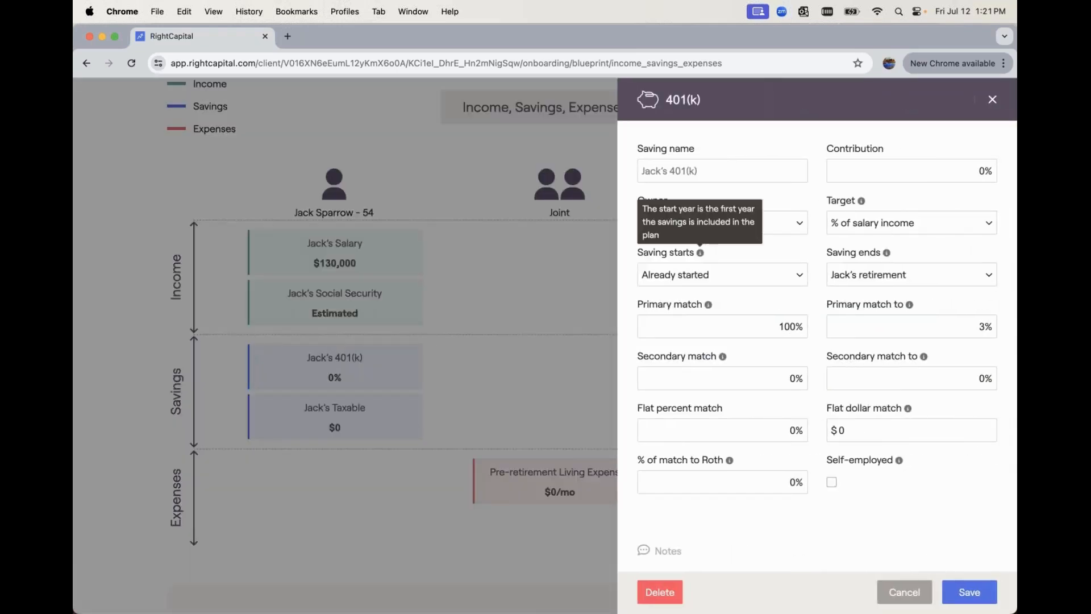
left_click(862, 222)
left_click(863, 260)
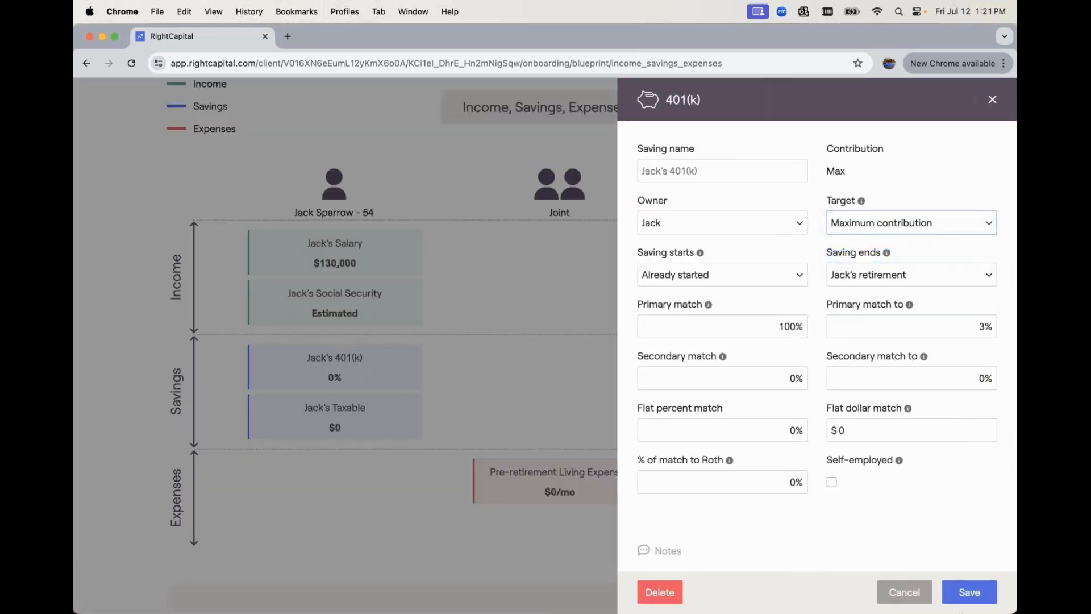
left_click(968, 592)
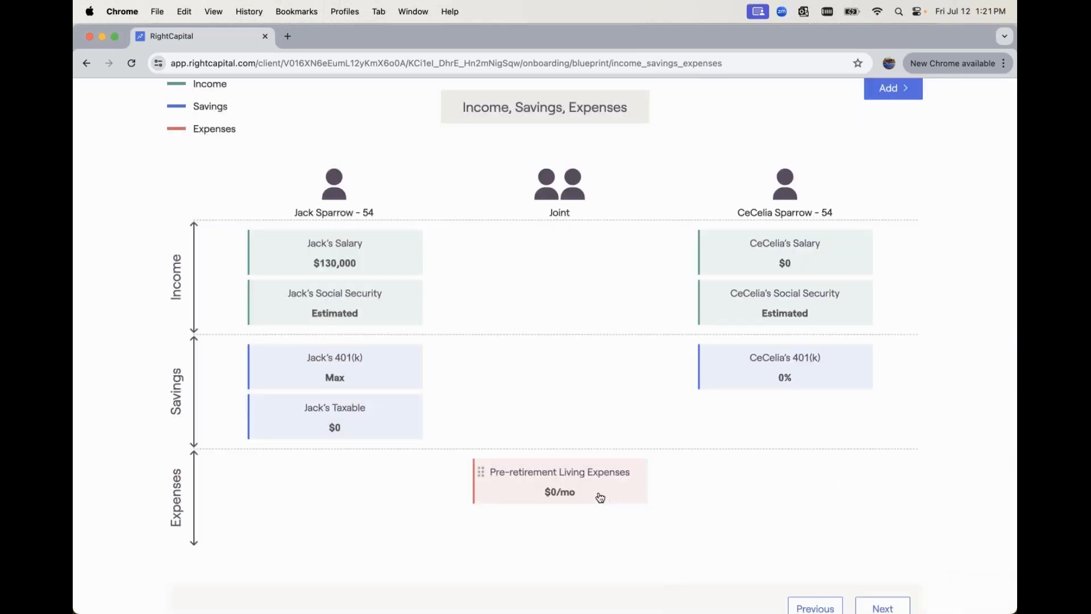
- Set pre-retirement living expenses to $3,000 per month and continue to Net Worth
left_click(599, 496)
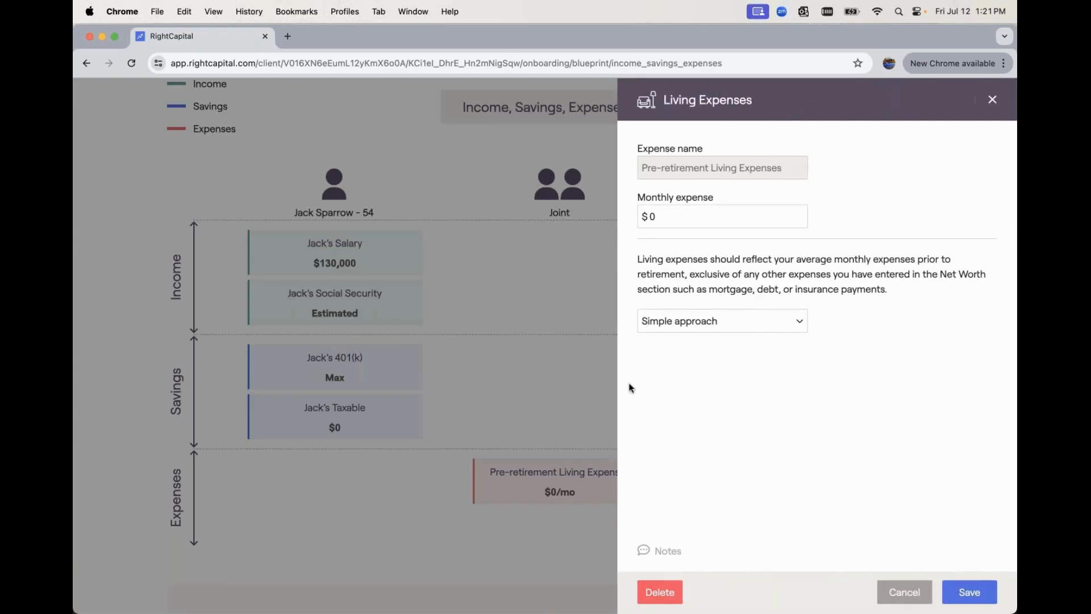
left_click(680, 216)
type("3000")
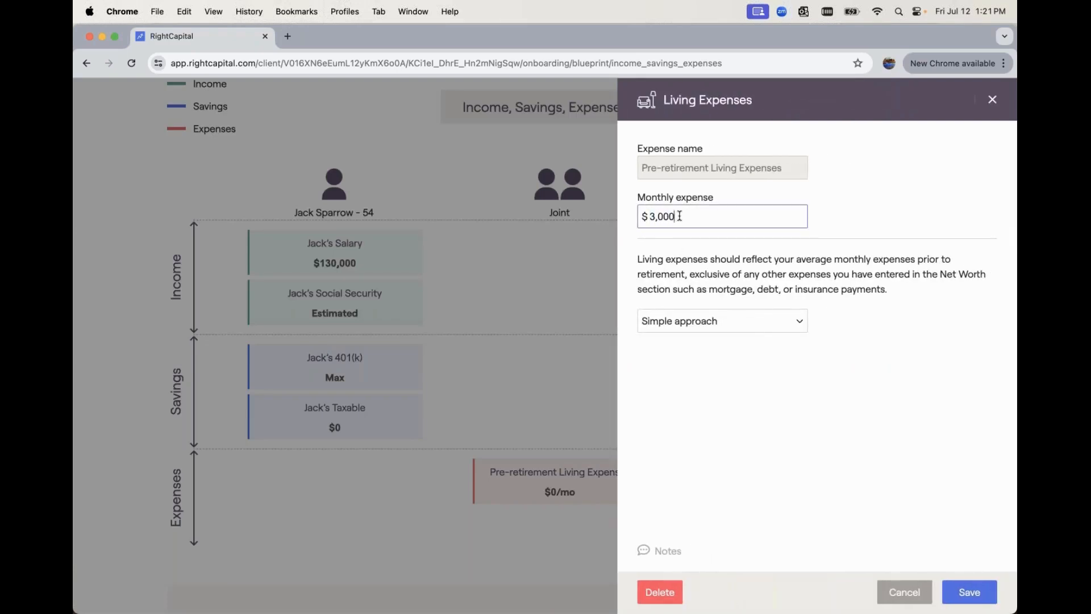
left_click(960, 592)
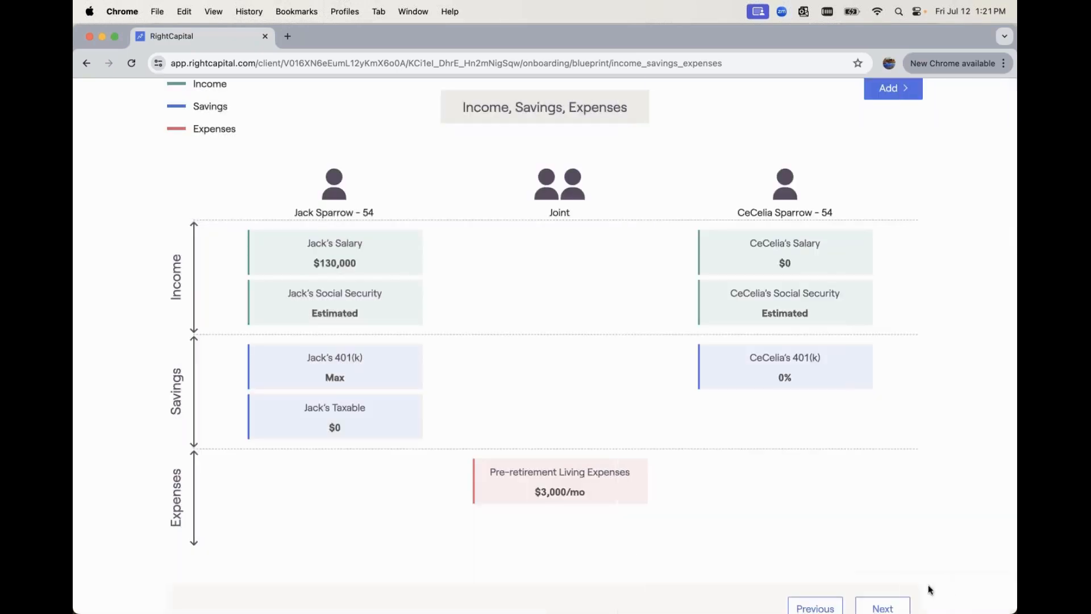
left_click(894, 607)
scroll(770, 463, "up", 1)
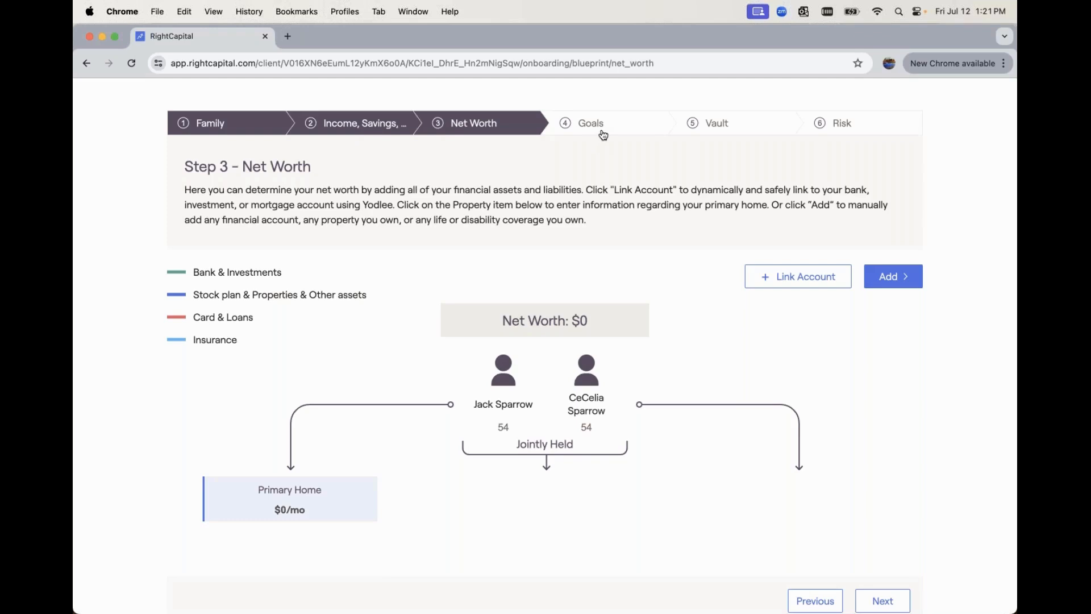
- Revisit the Income, Savings, Expenses and Goals steps, then continue to the Step 5 Vault page
left_click(360, 126)
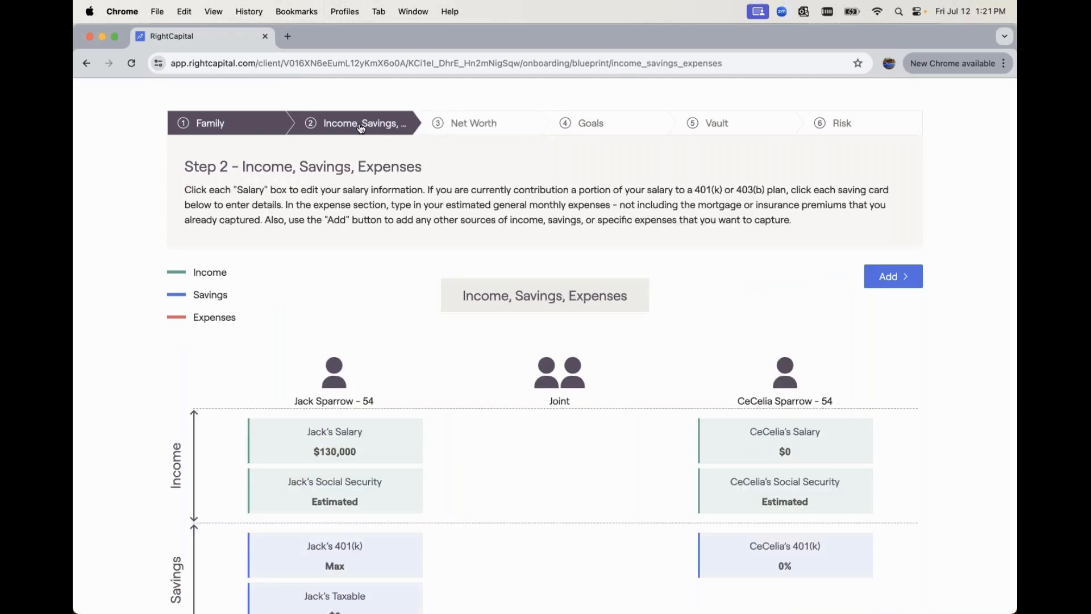
left_click(579, 130)
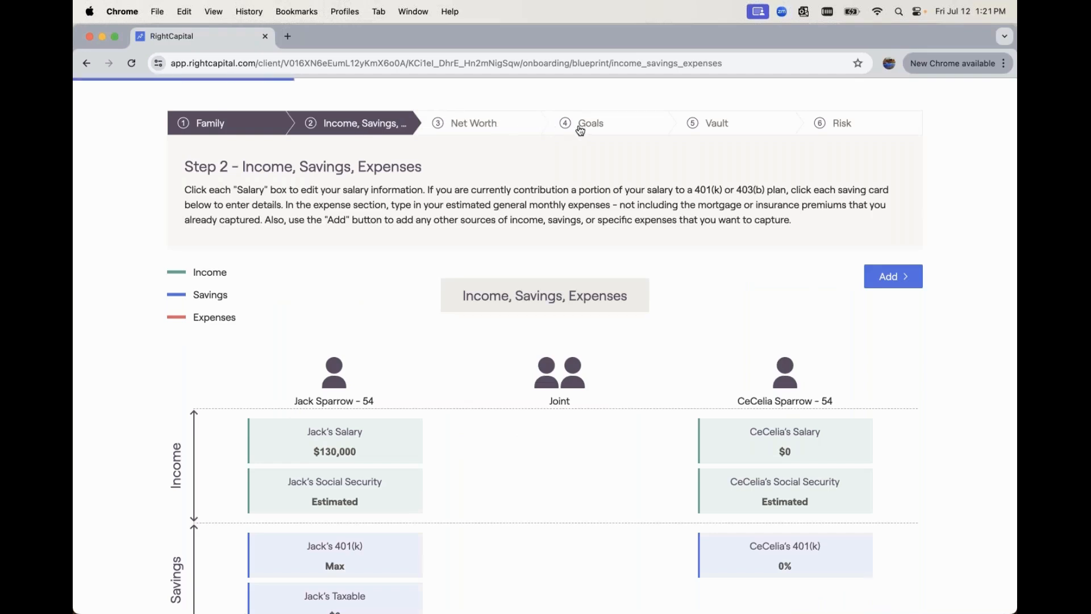
scroll(567, 266, "down", 1)
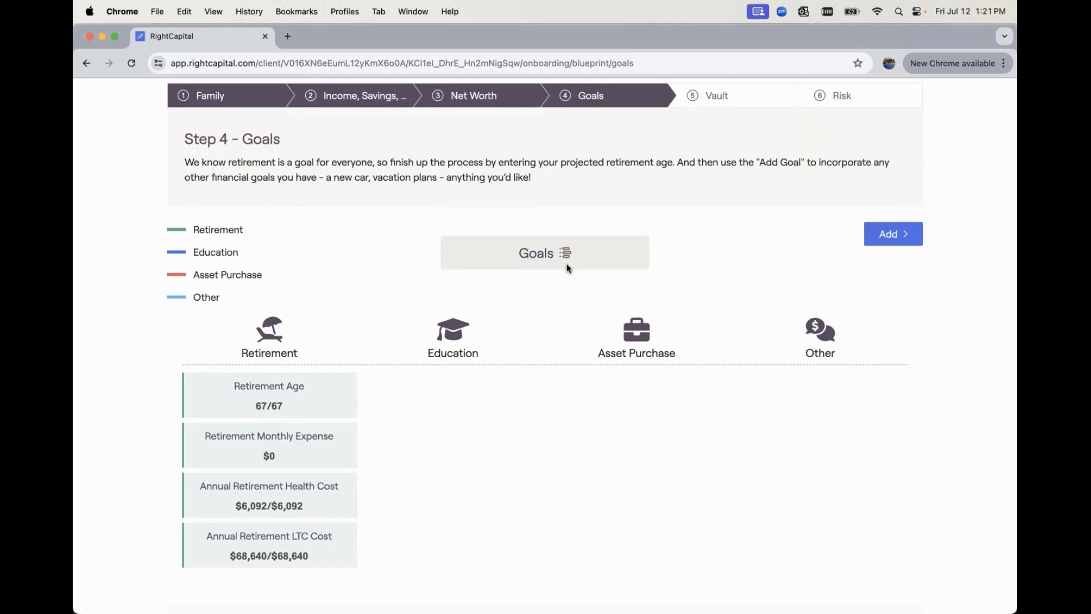
scroll(566, 266, "down", 1)
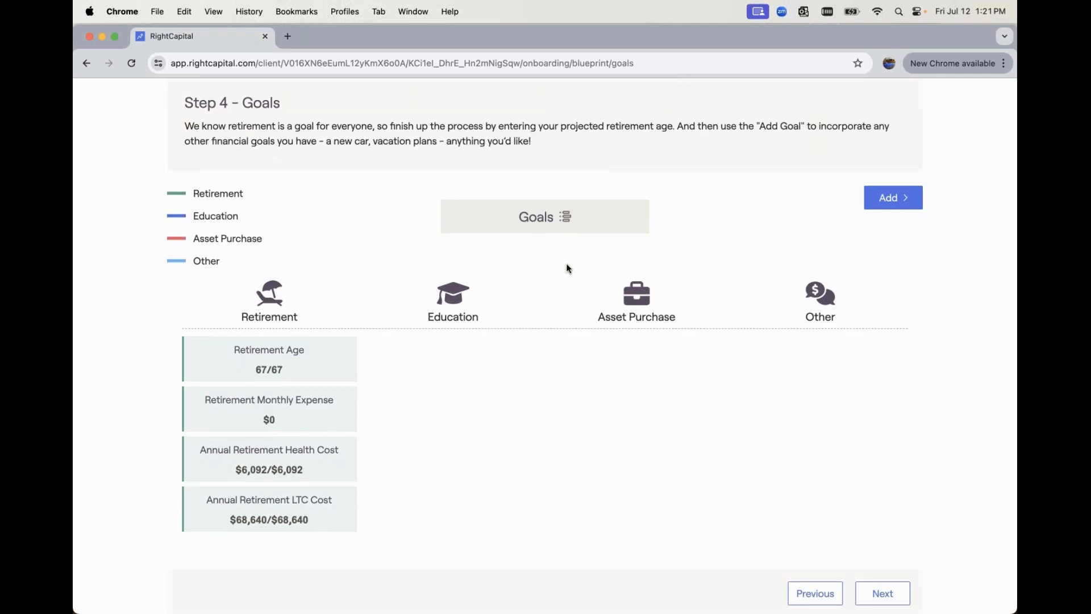
scroll(891, 544, "down", 1)
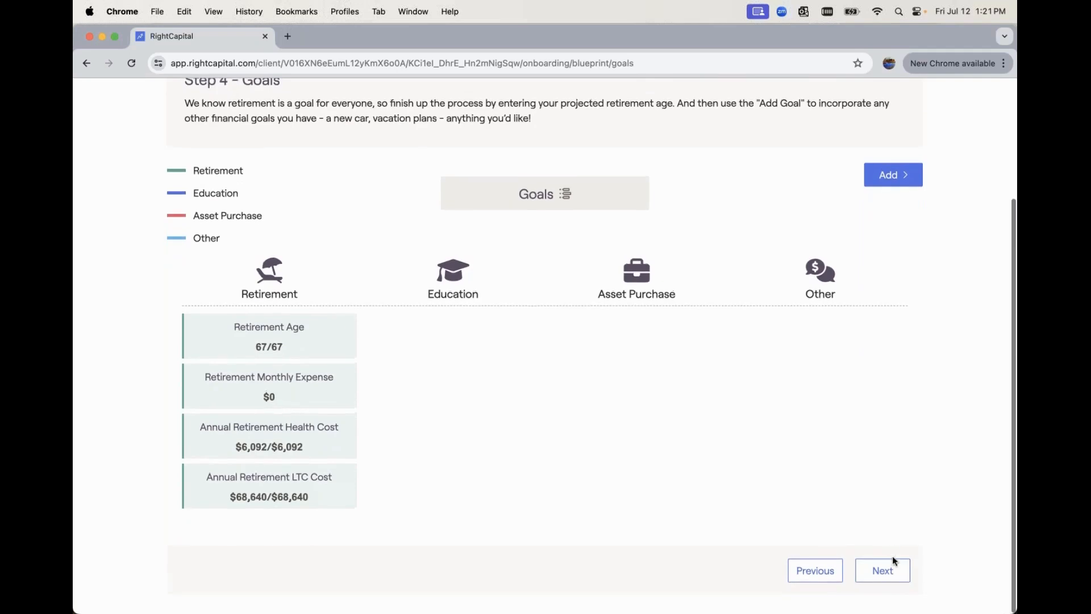
left_click(888, 570)
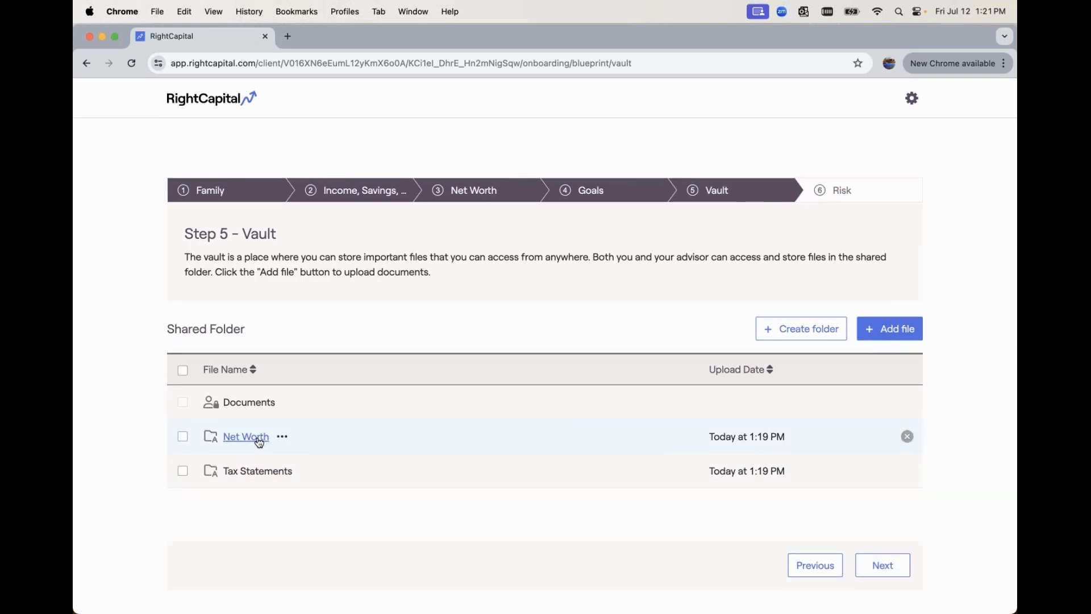
- Jump to the Risk questionnaire step and complete onboarding to reach the profile Blueprint
left_click(857, 196)
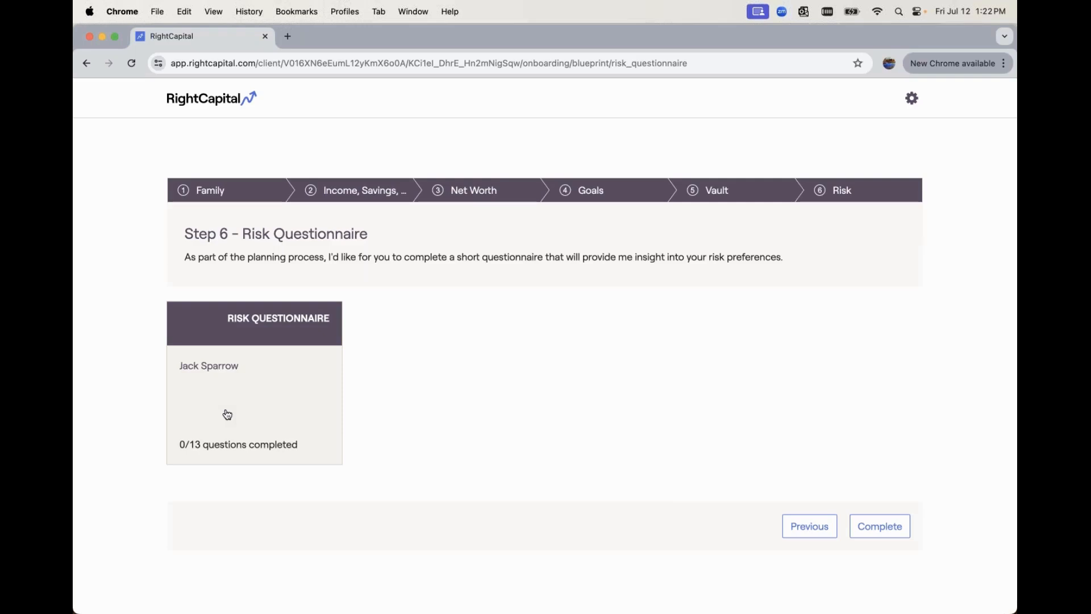
left_click(883, 532)
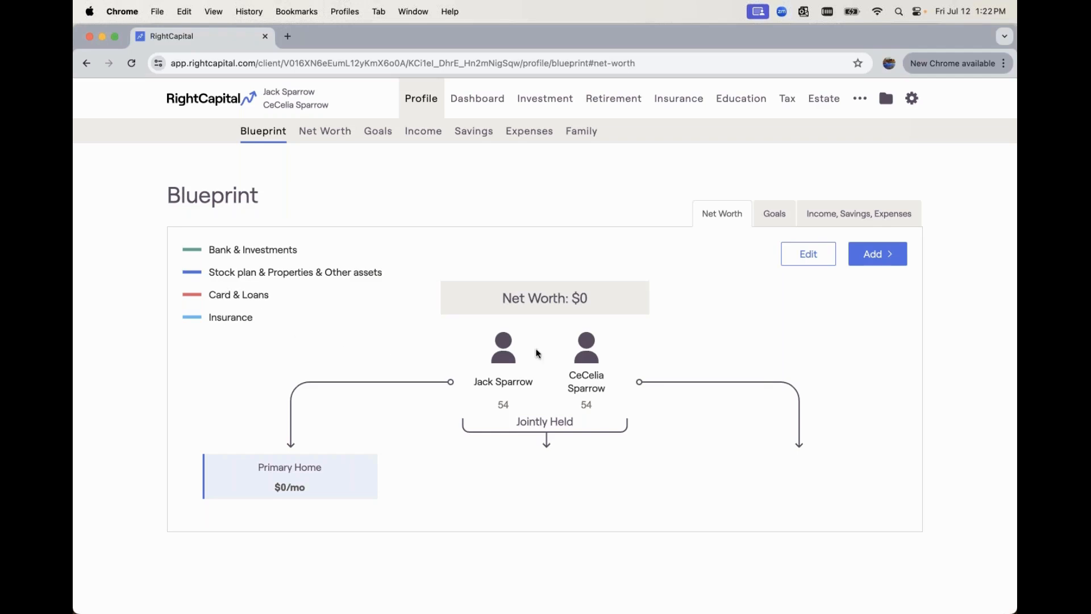
- Browse the goals timeline and the Goals, Income, Savings and Expenses pages, then return to Clients
left_click(778, 215)
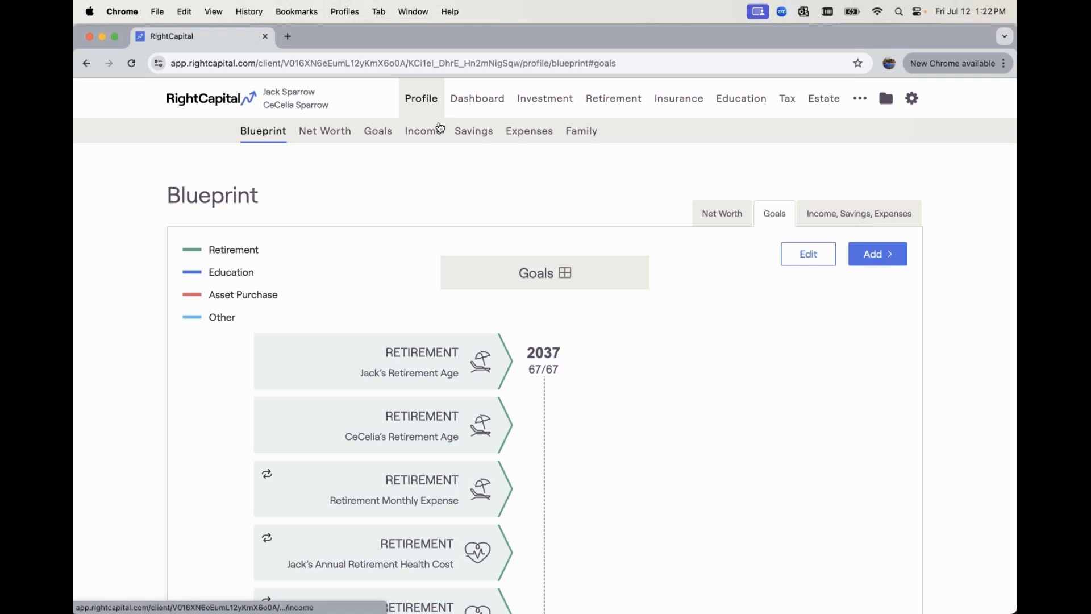
left_click(377, 134)
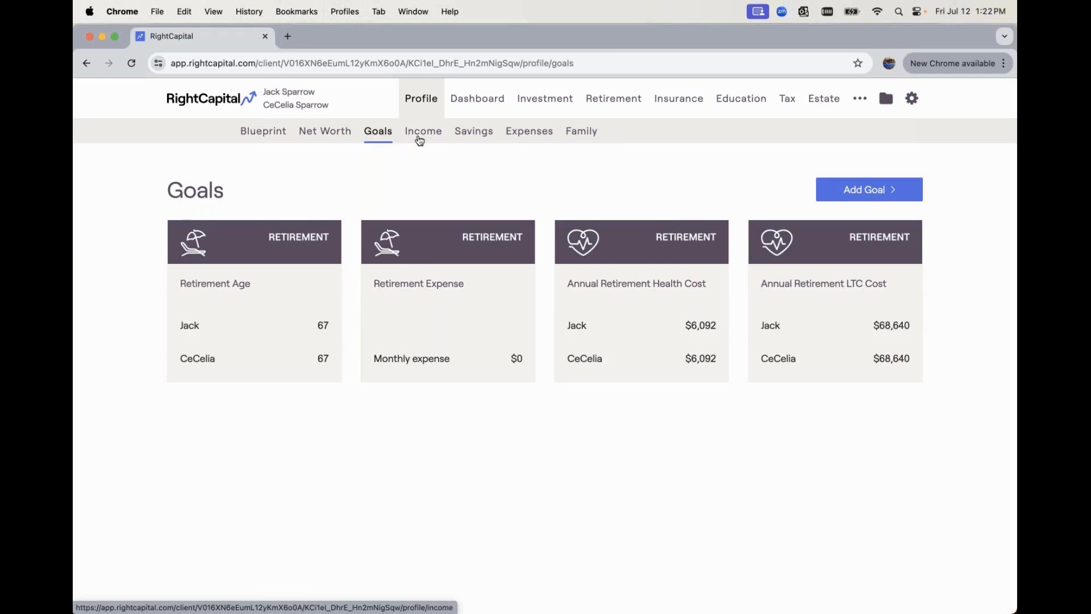
left_click(419, 140)
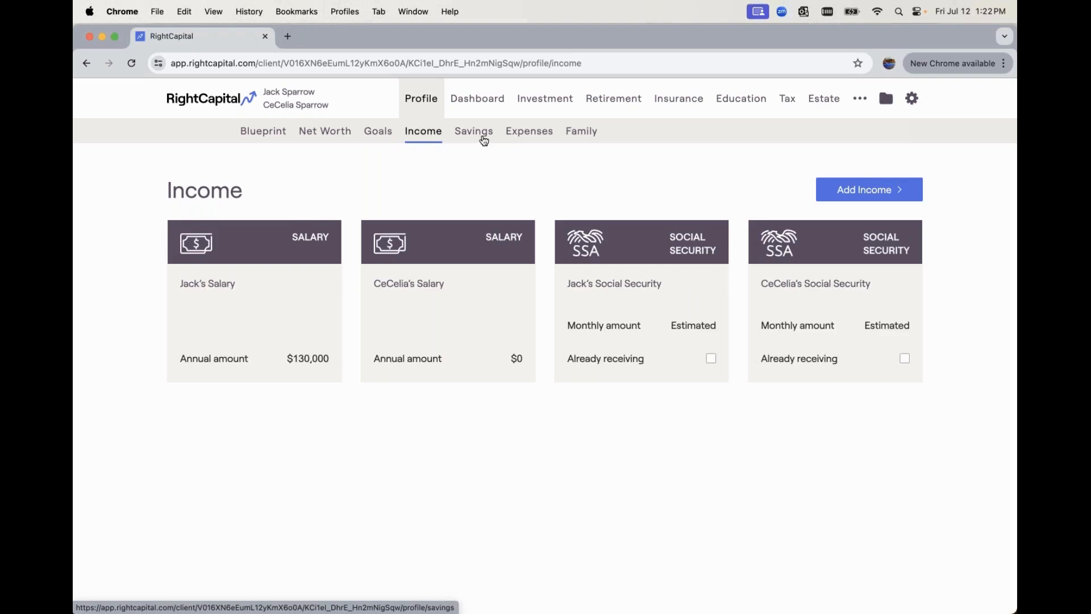
left_click(487, 140)
left_click(549, 138)
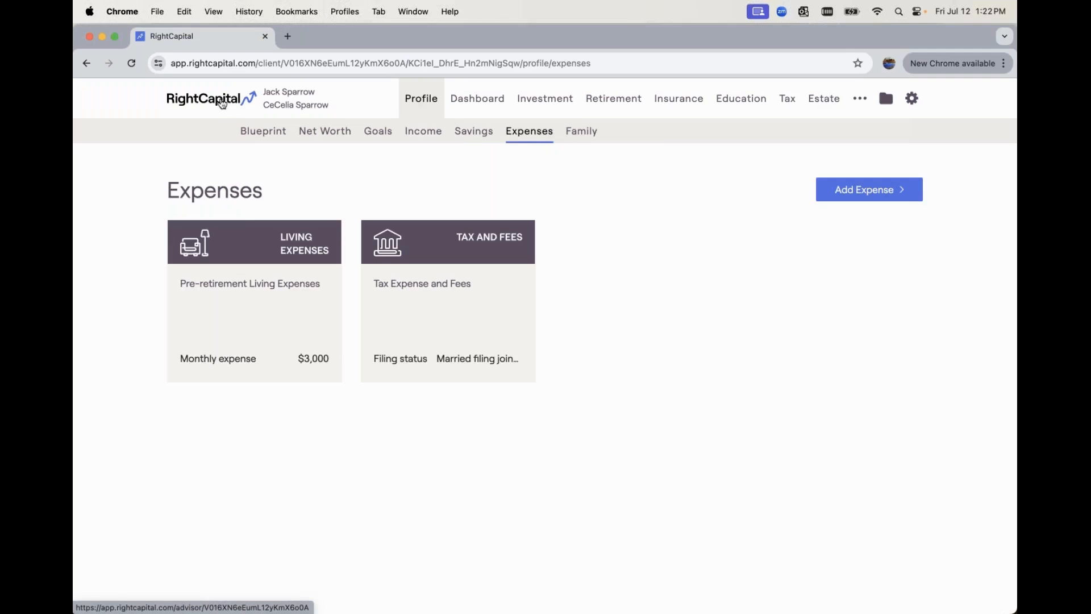
left_click(222, 102)
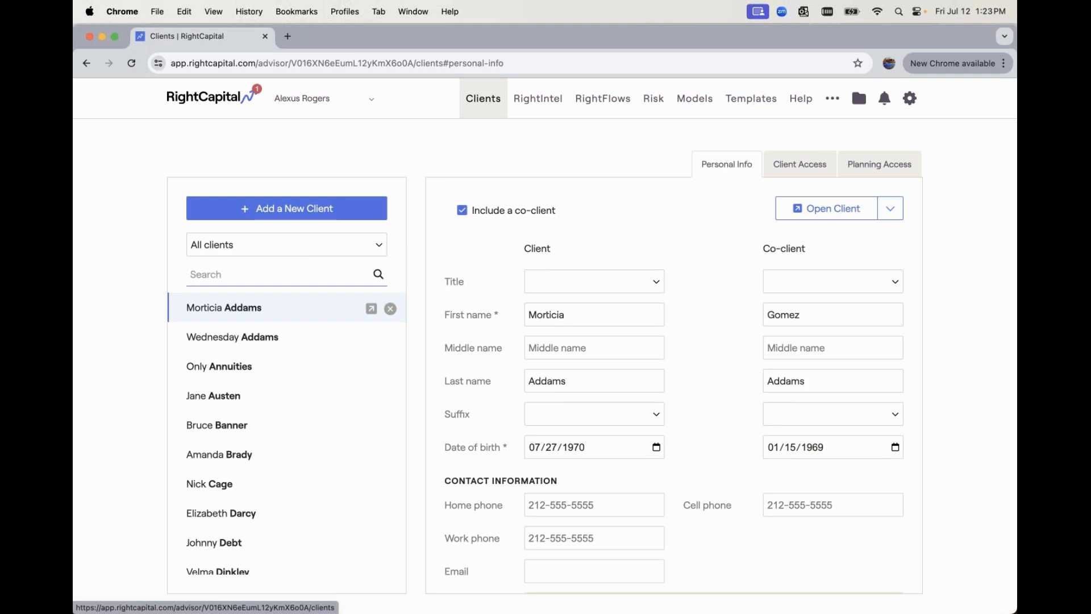
- Search the client list for the client's household, refining the search text
type("sch")
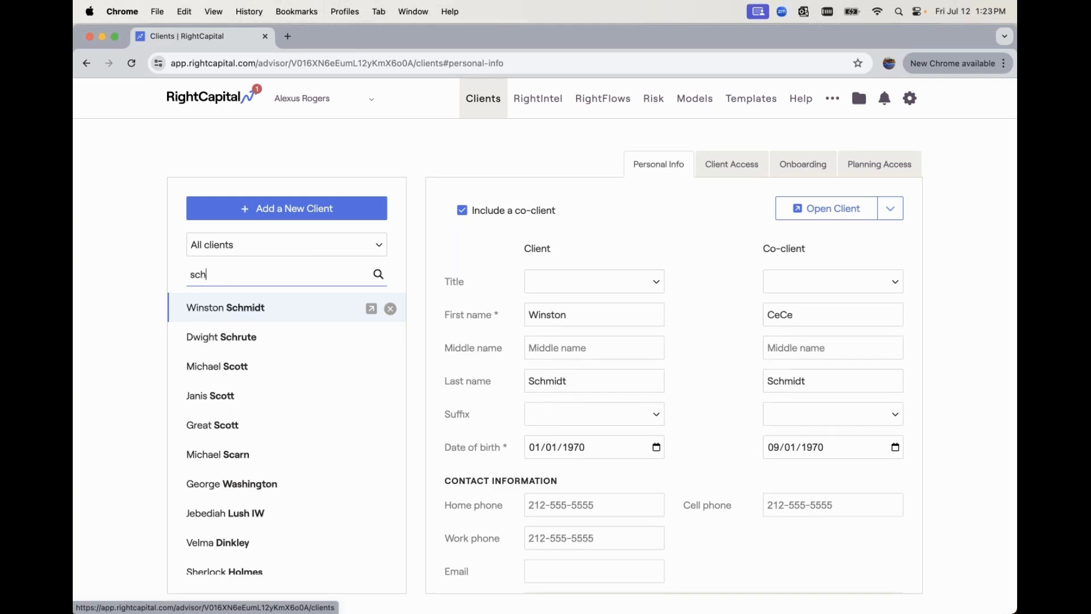
double_click(215, 272)
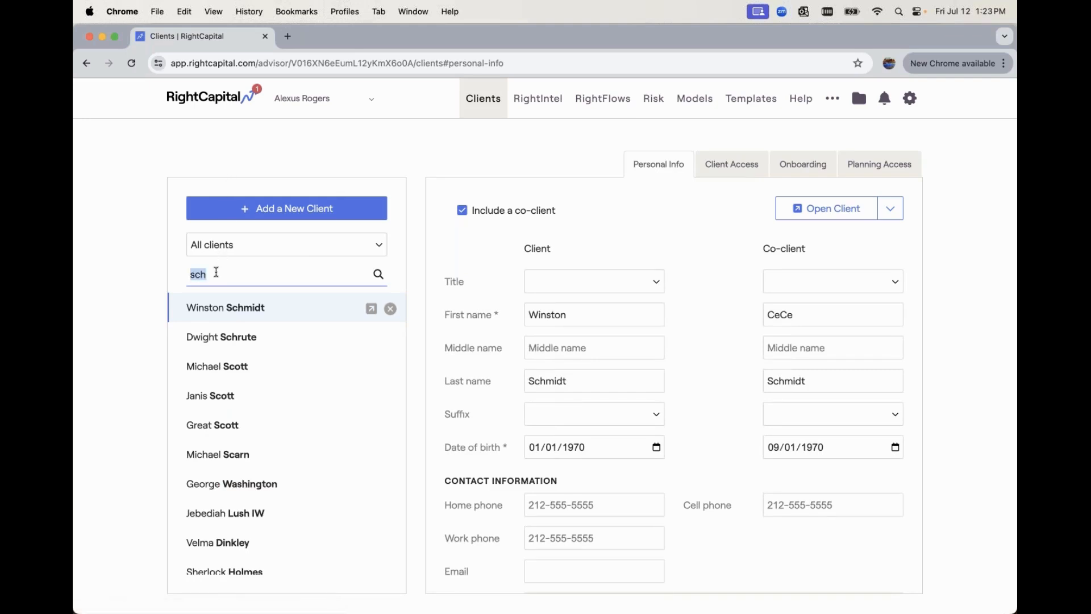
type("sparrow")
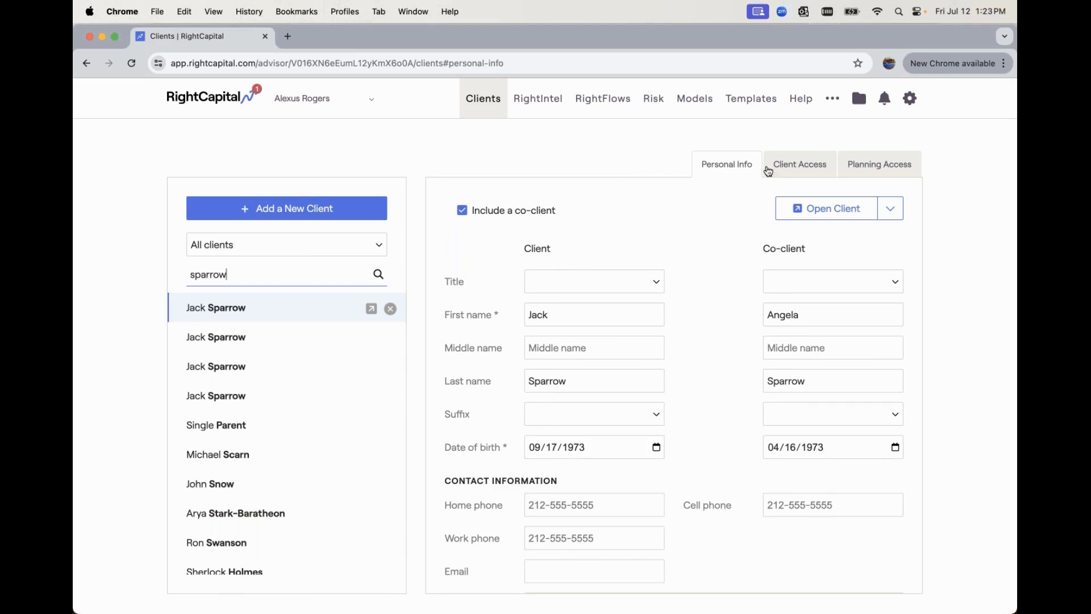
double_click(275, 272)
type("schdm")
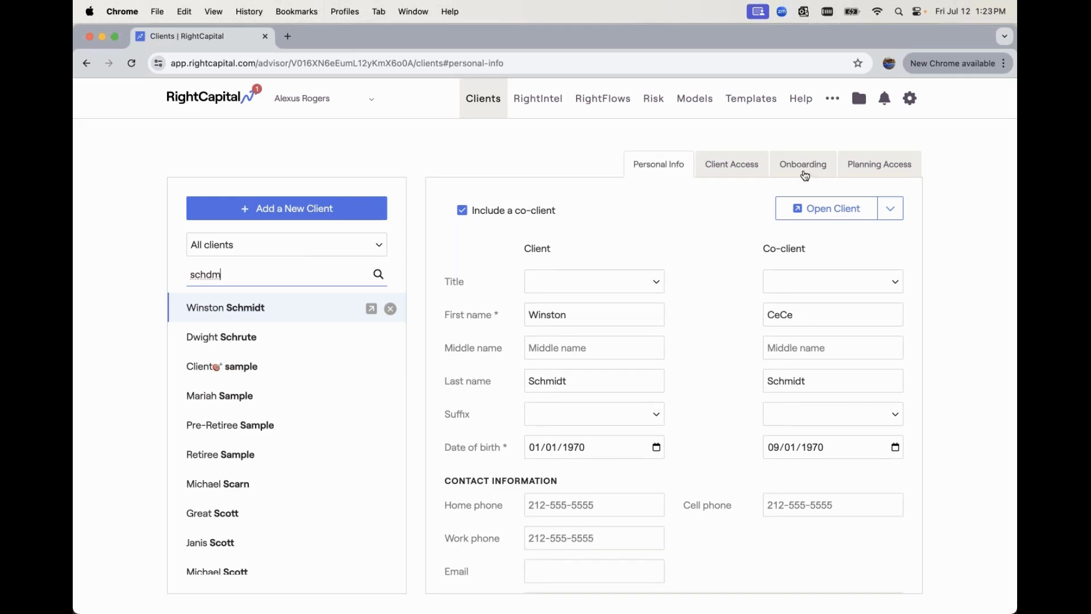
- Show the client's Onboarding settings: no template, Blueprint type, only Net Worth and Goals enabled
left_click(805, 174)
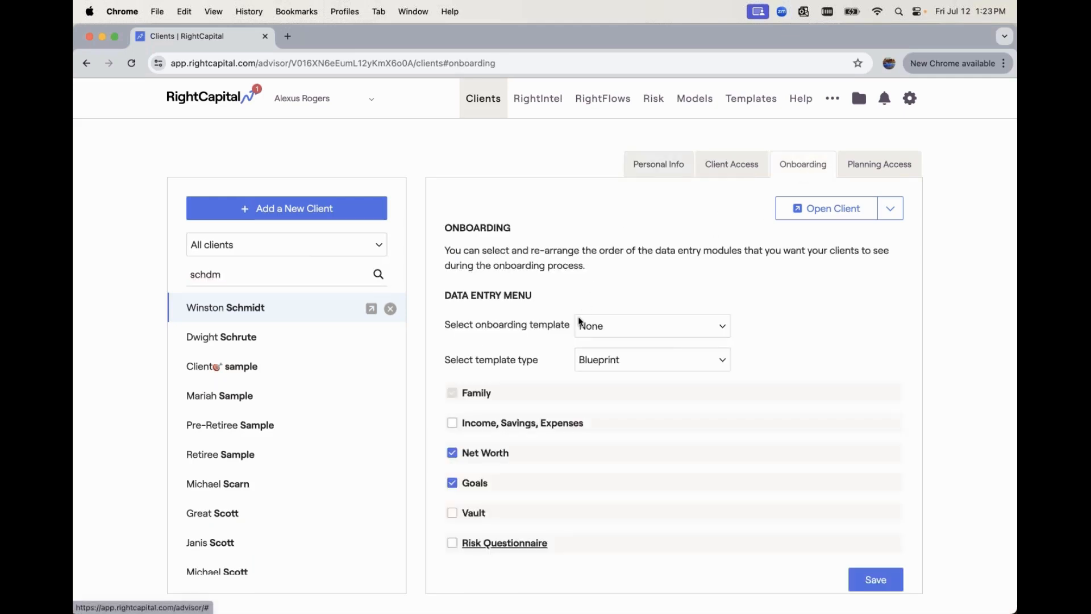
scroll(579, 321, "down", 1)
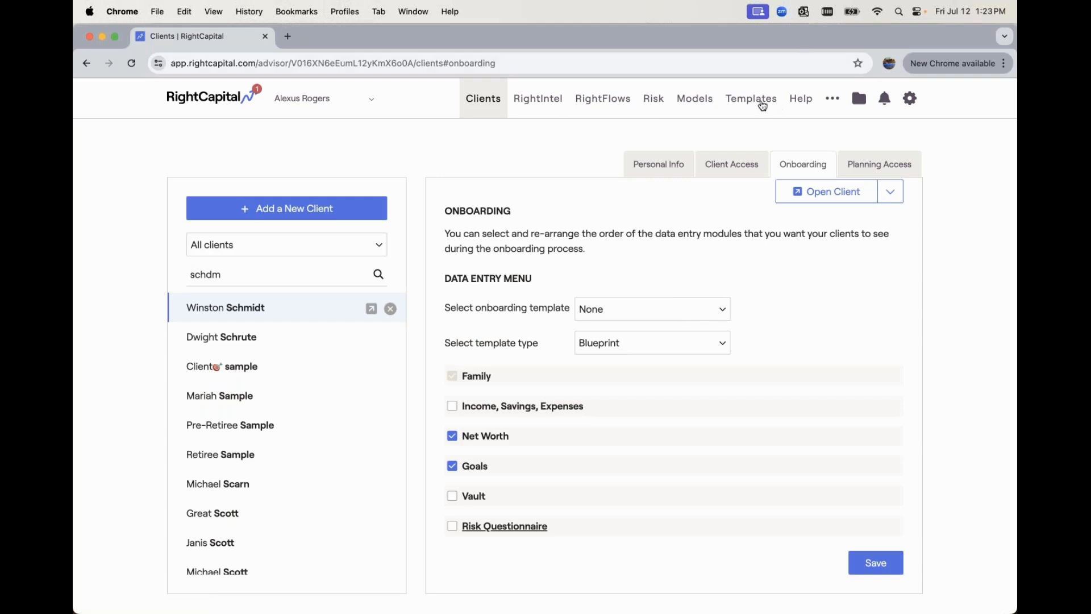
left_click(762, 105)
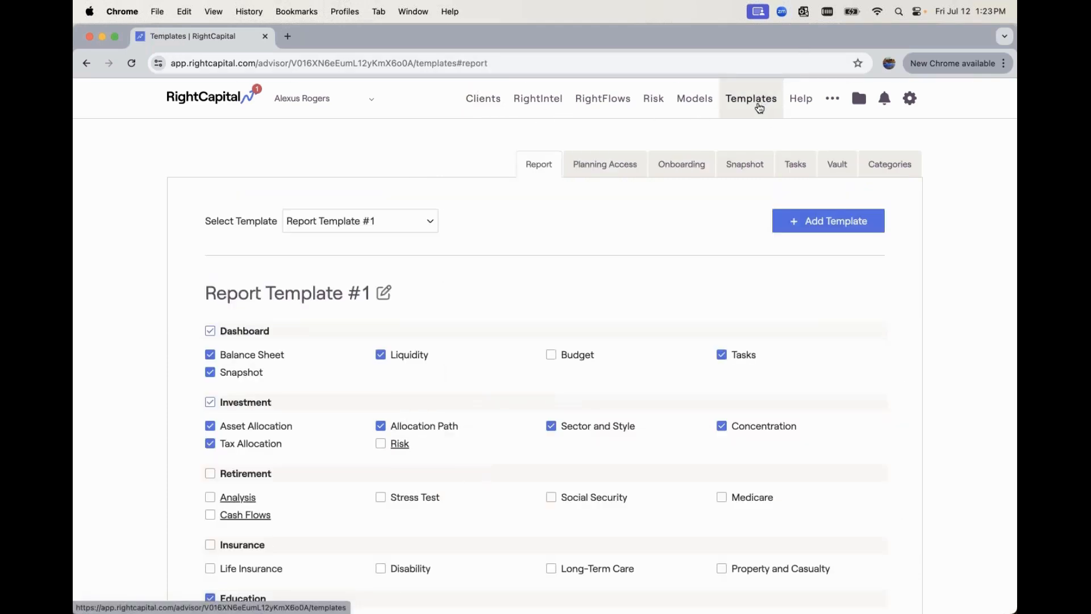
- Add a new Profile Cards onboarding template and rename it 'Onboarding Workflow #2'
left_click(685, 166)
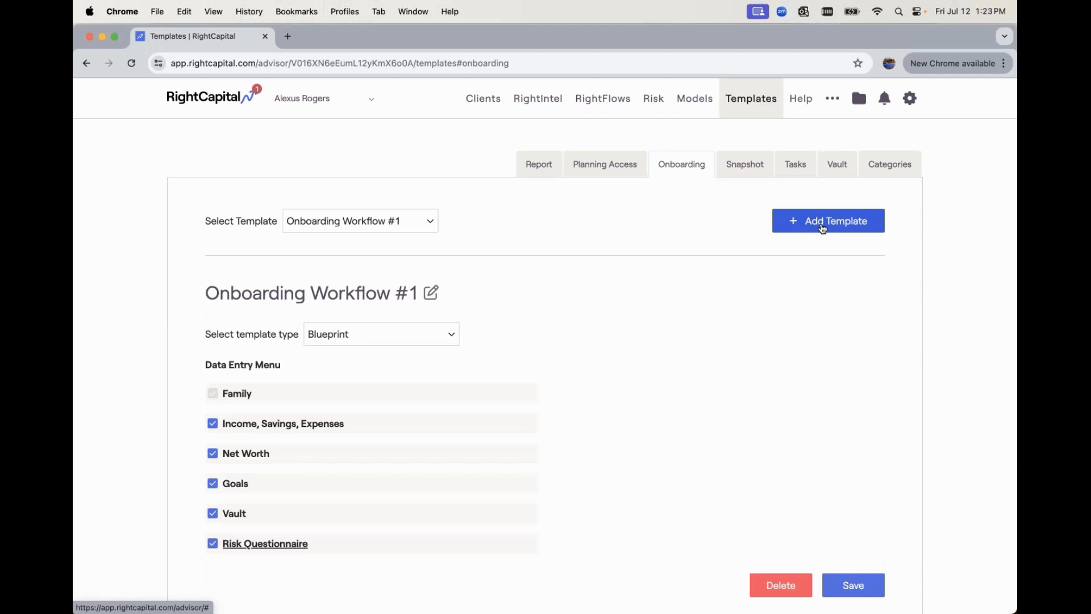
left_click(822, 228)
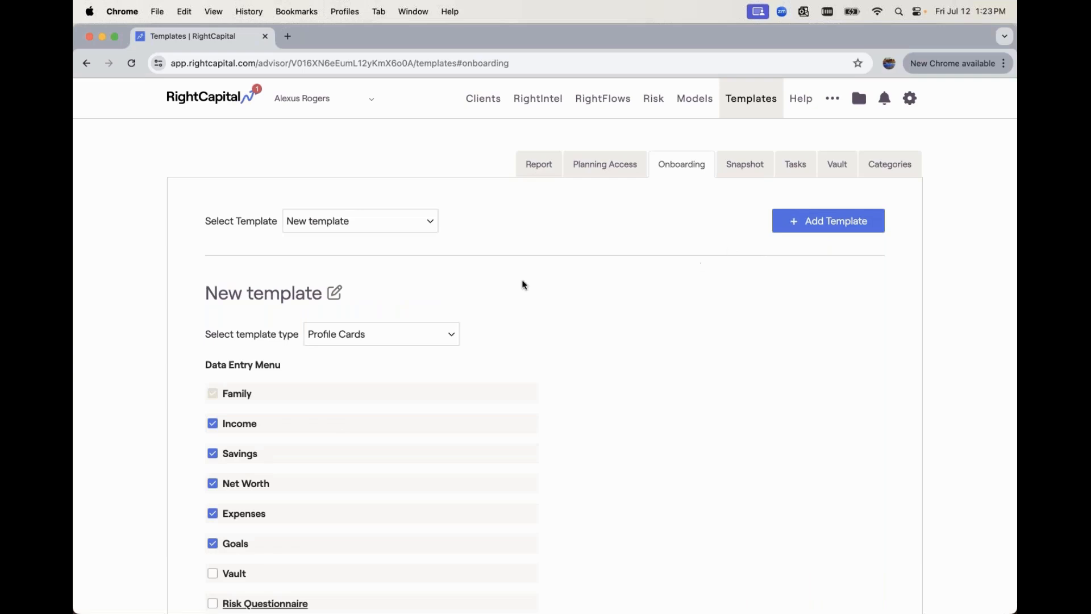
left_click(335, 292)
key("shift+alt+Left")
key("shift+alt+Left")
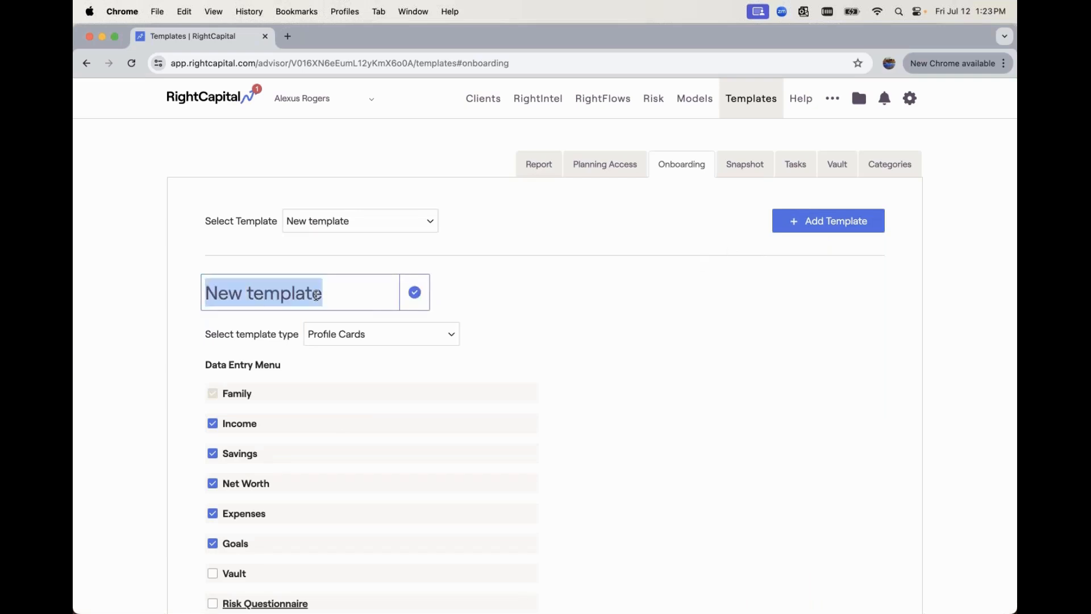
type("Onboarding ")
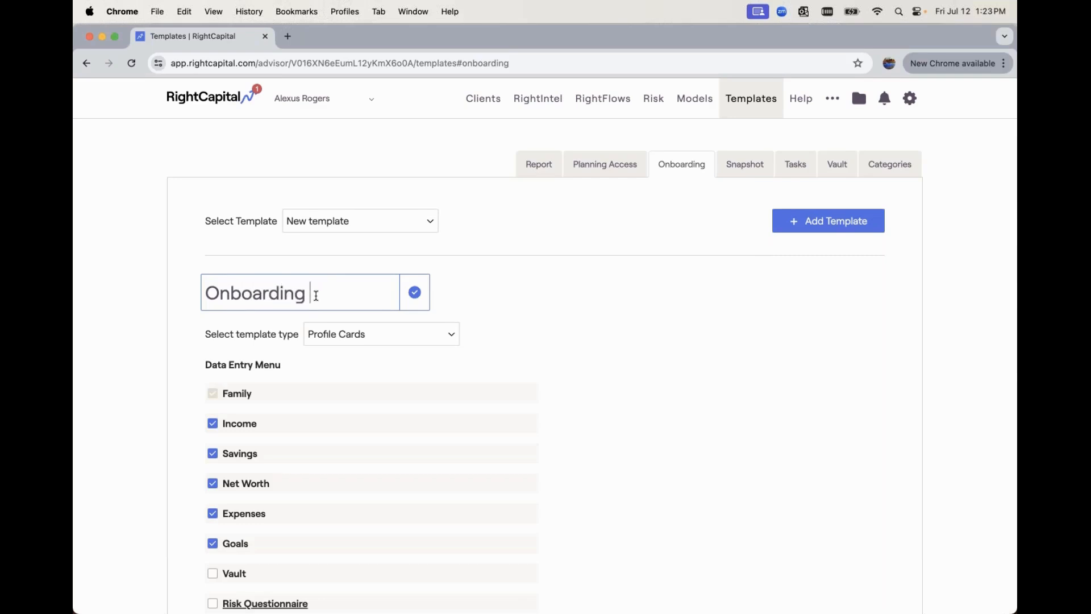
type("Worjk")
key("BackSpace")
key("BackSpace")
type("kflow")
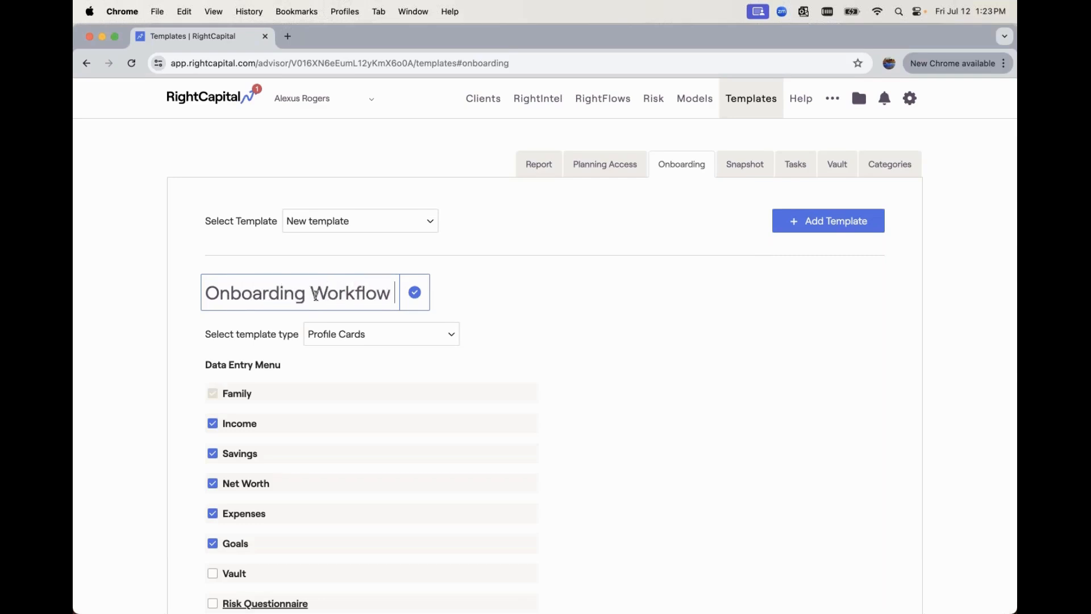
type(" #2")
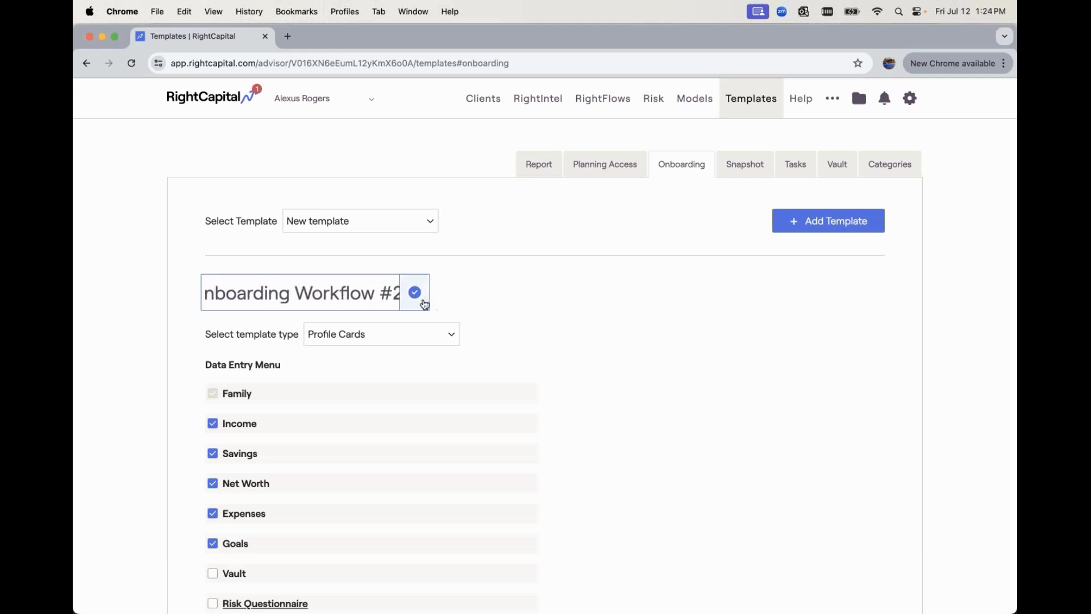
left_click(417, 293)
- Enable Vault right after Family, move Expenses between Income and Savings, and save the template
scroll(417, 330, "down", 2)
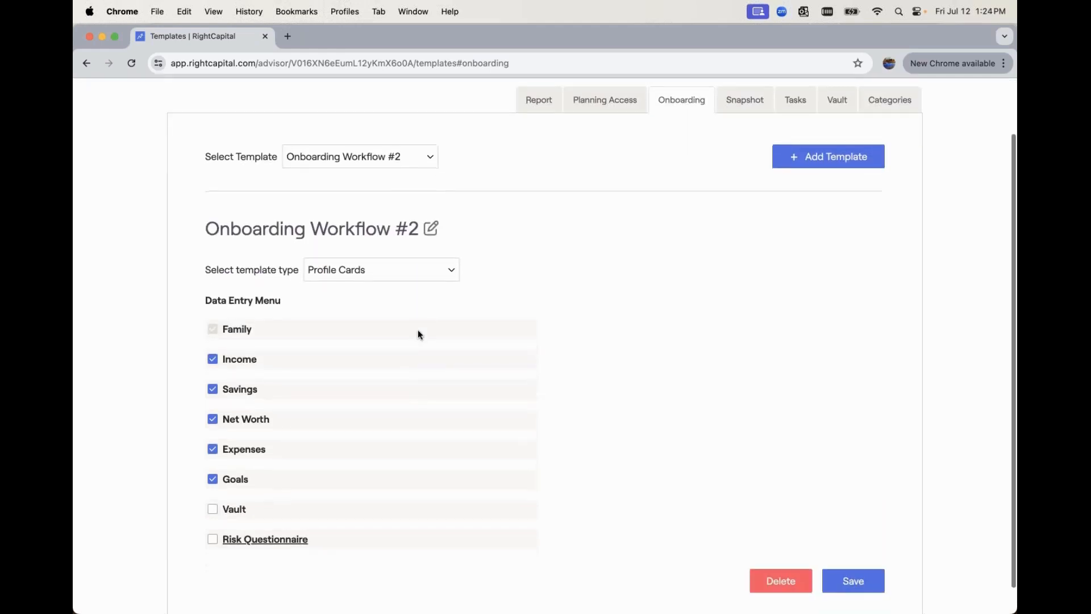
scroll(274, 417, "down", 1)
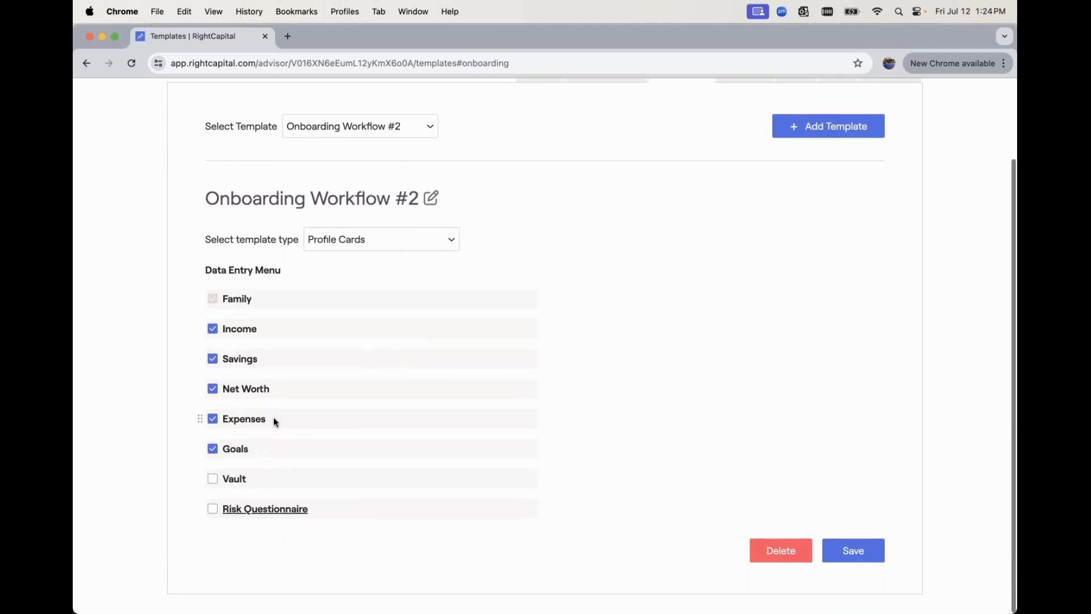
left_click(213, 479)
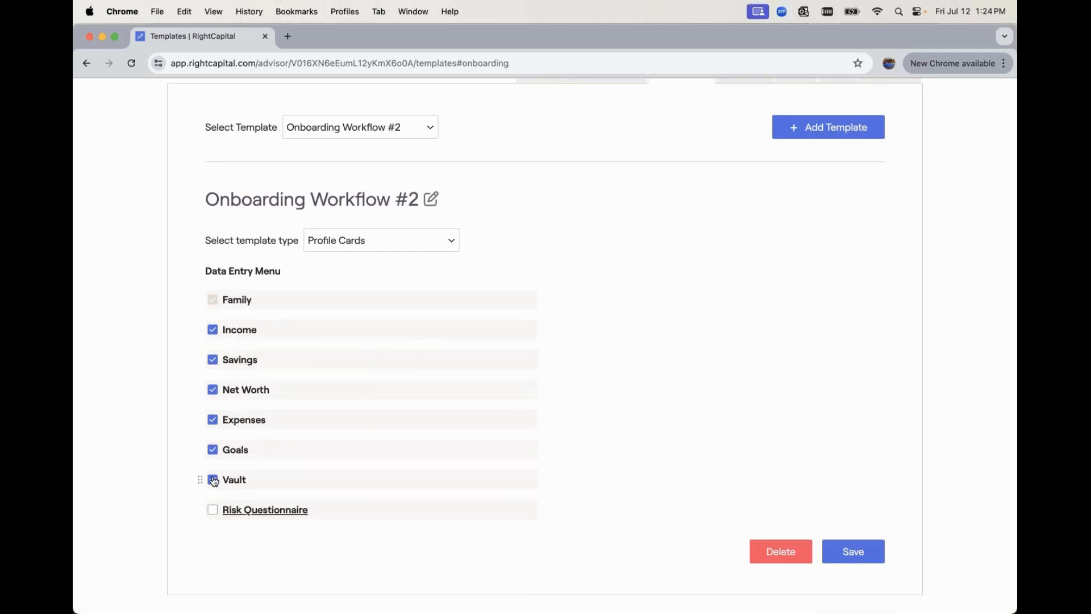
left_click_drag(201, 479, 192, 329)
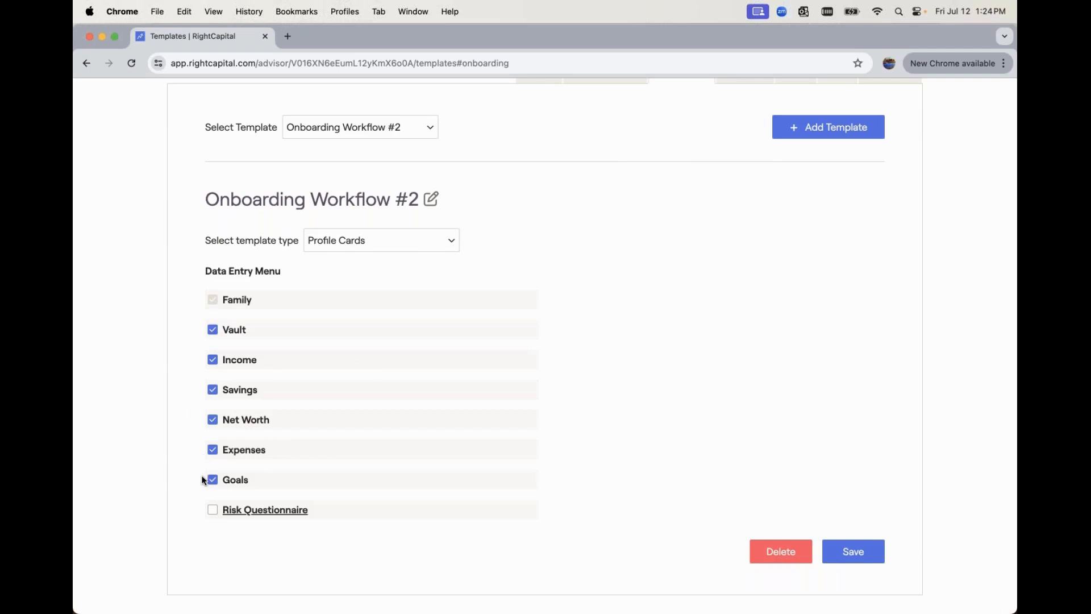
left_click_drag(202, 445, 205, 387)
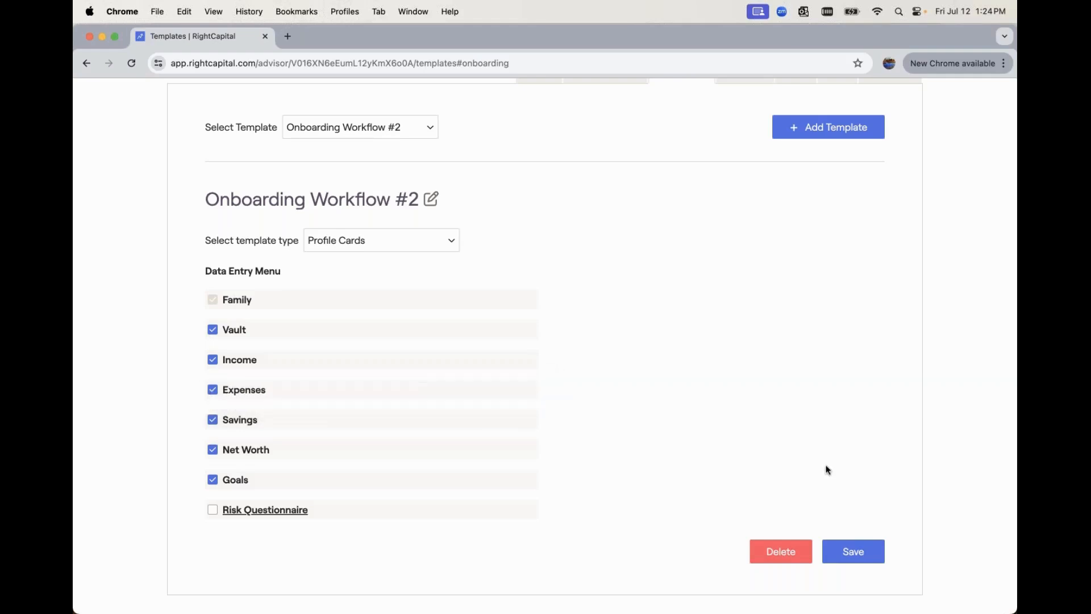
left_click(864, 549)
scroll(799, 390, "up", 3)
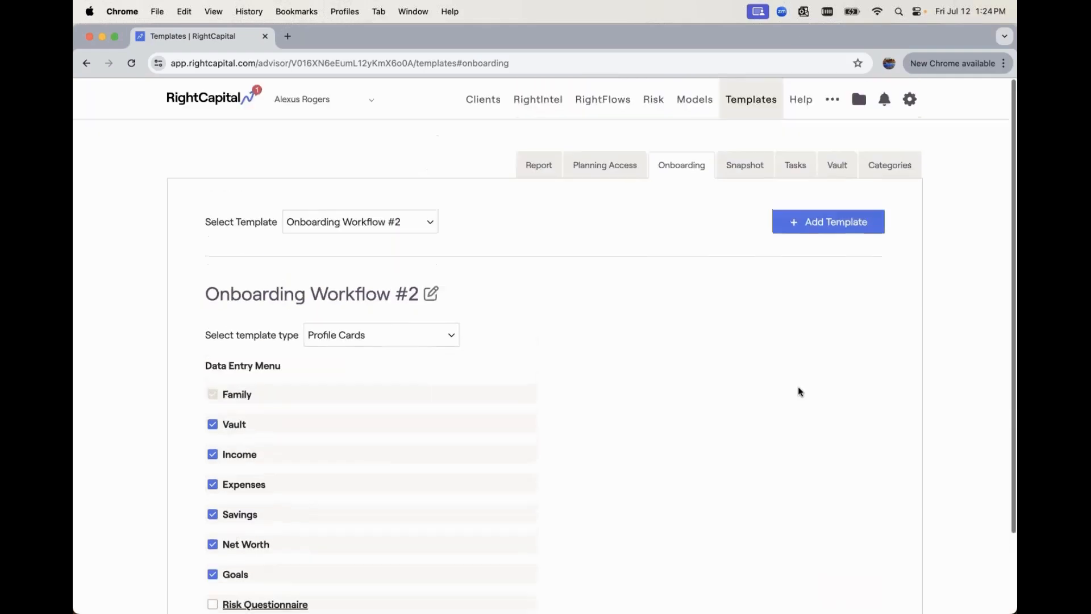
left_click(831, 100)
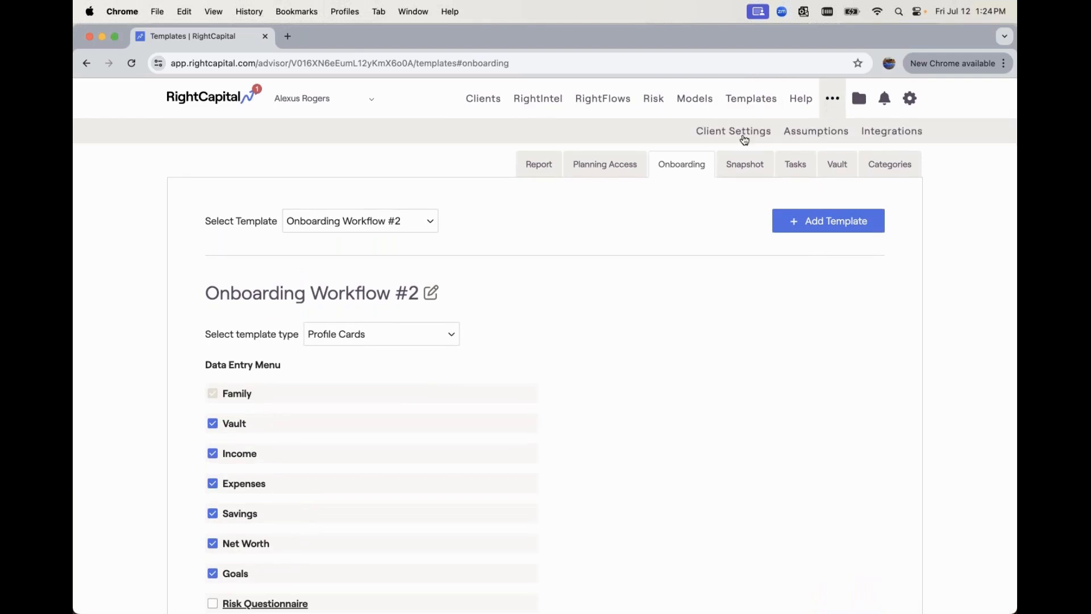
- Set the Sample client group's Default Onboarding Template to Onboarding Workflow #2 and save
left_click(735, 134)
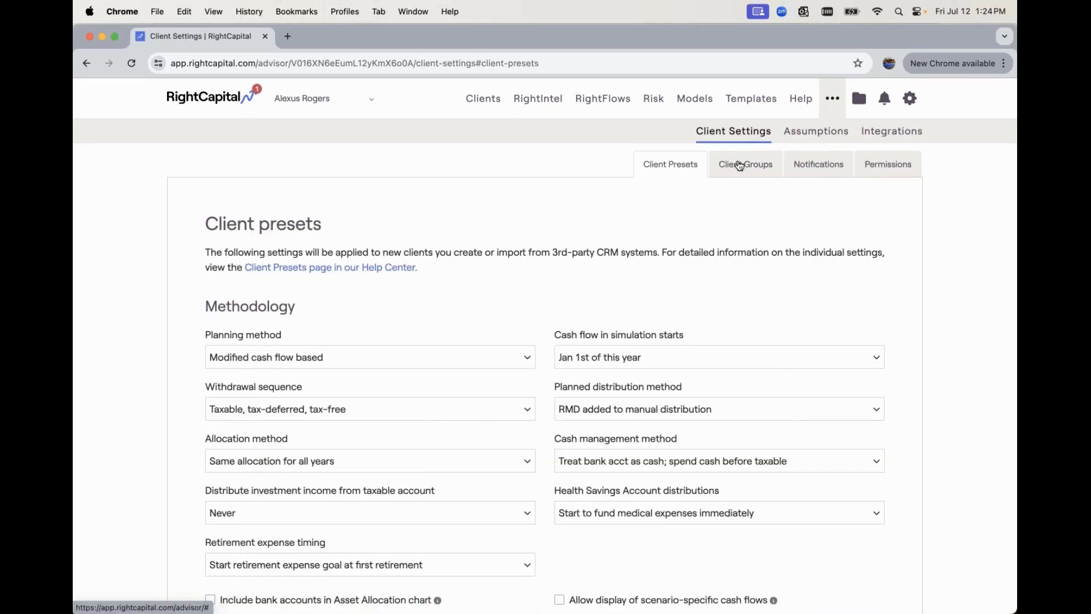
left_click(739, 166)
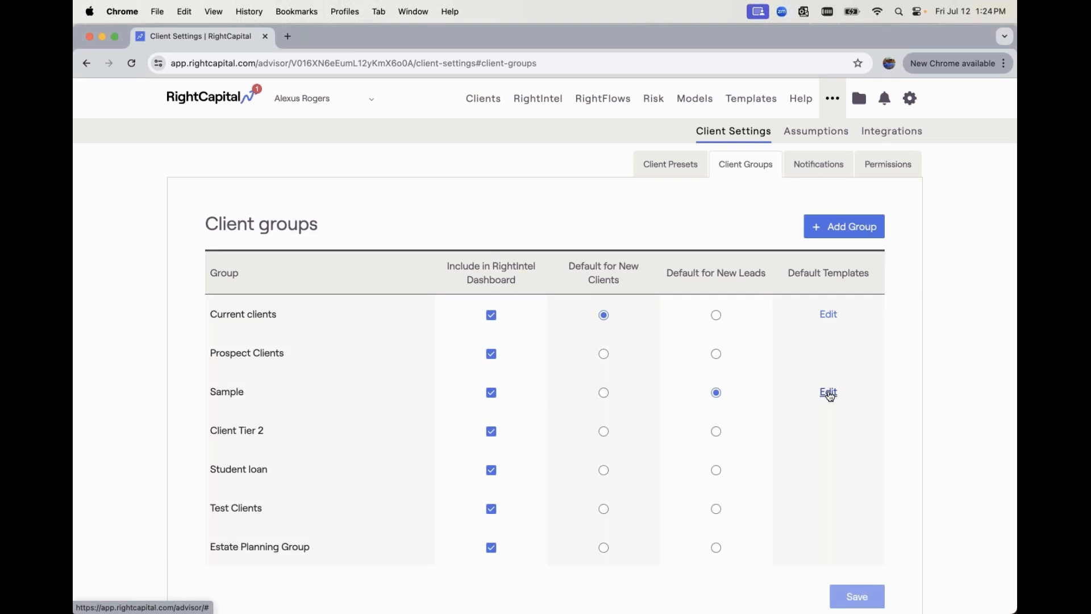
left_click(828, 393)
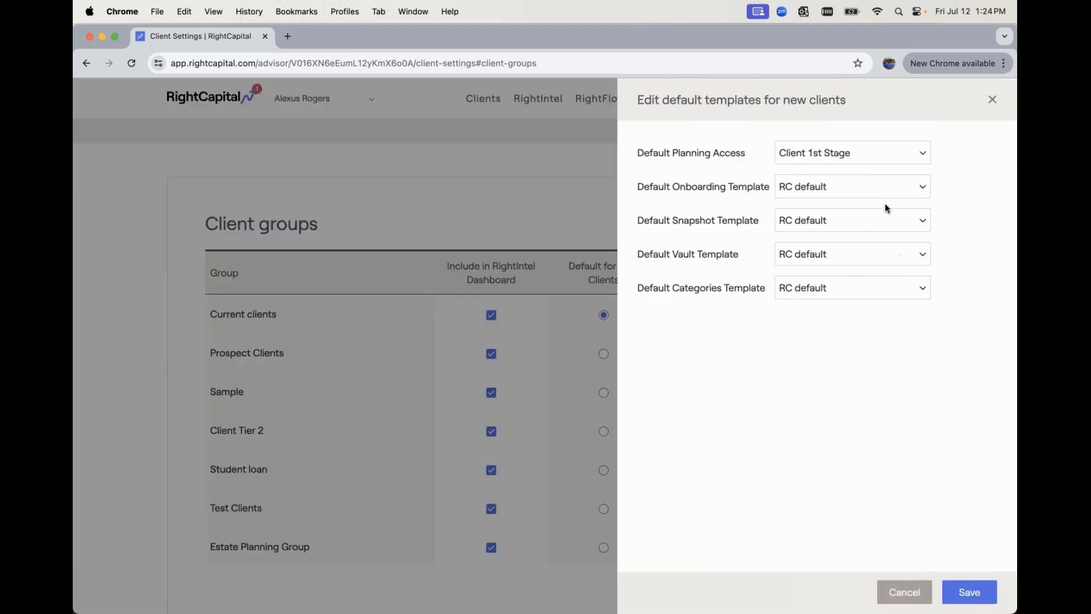
left_click(853, 196)
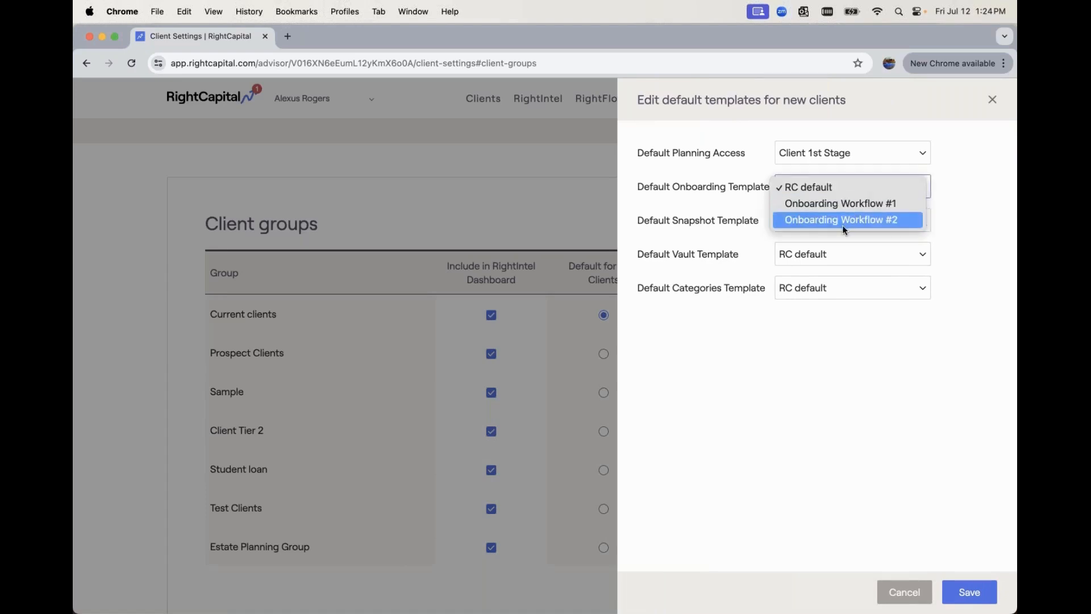
key("Escape")
left_click(842, 225)
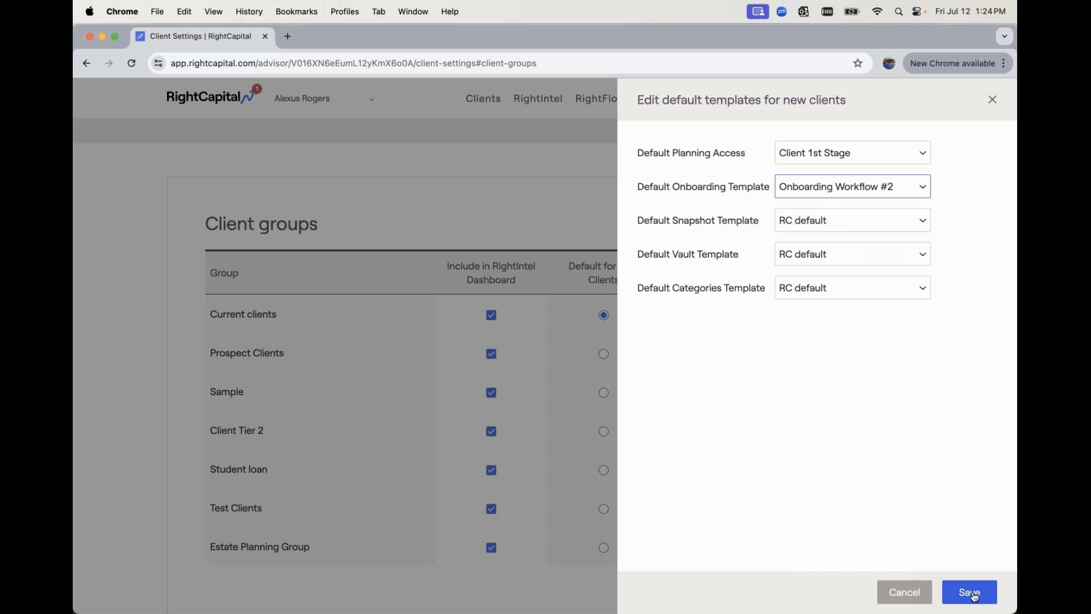
left_click(972, 595)
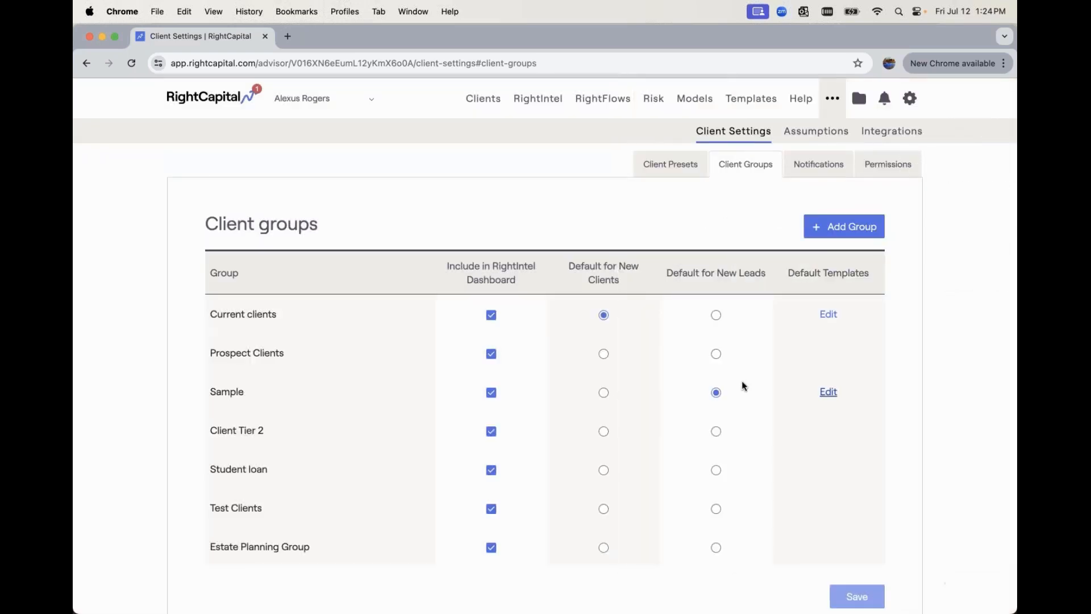